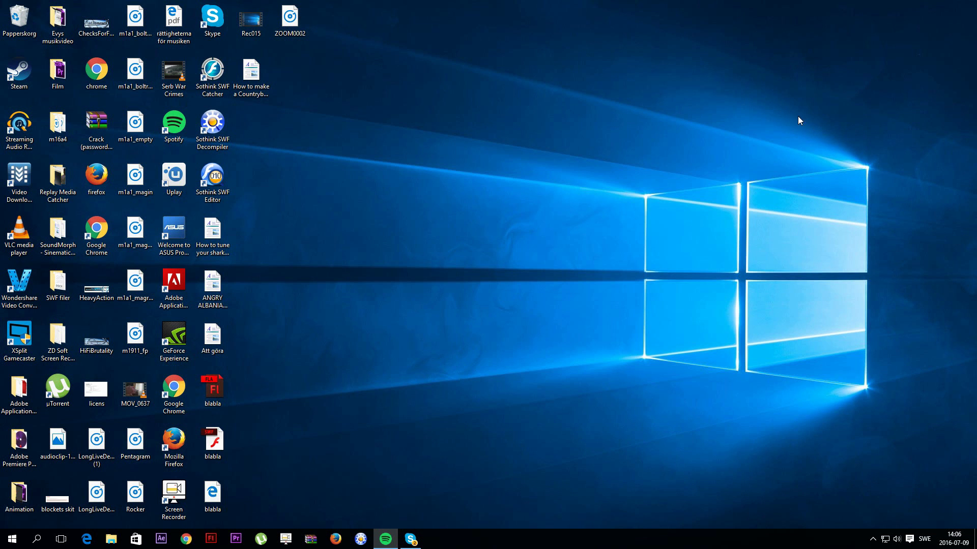
Step: Open Adobe Flash Professional CS6, create a new ActionScript 3.0 document and set the stage view to Fit in Window
click(210, 541)
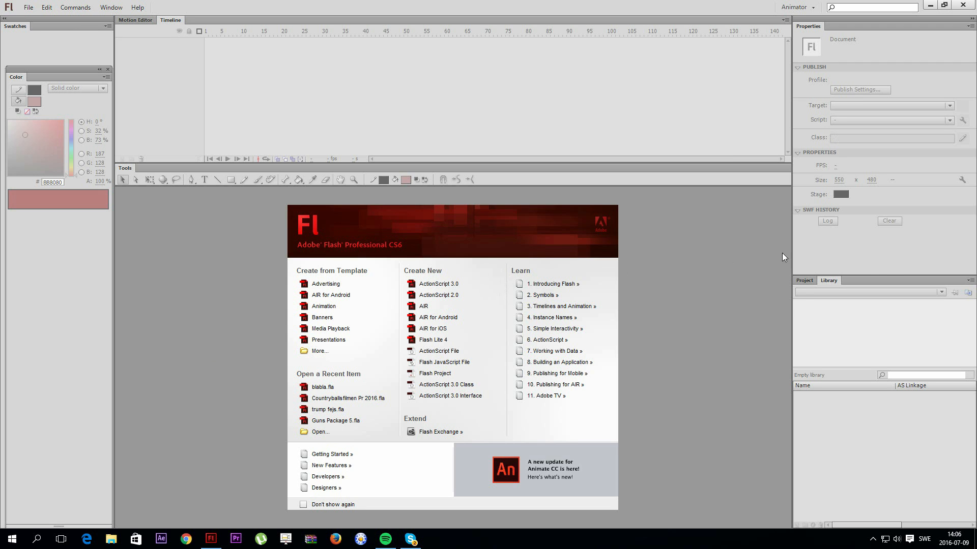
click(456, 286)
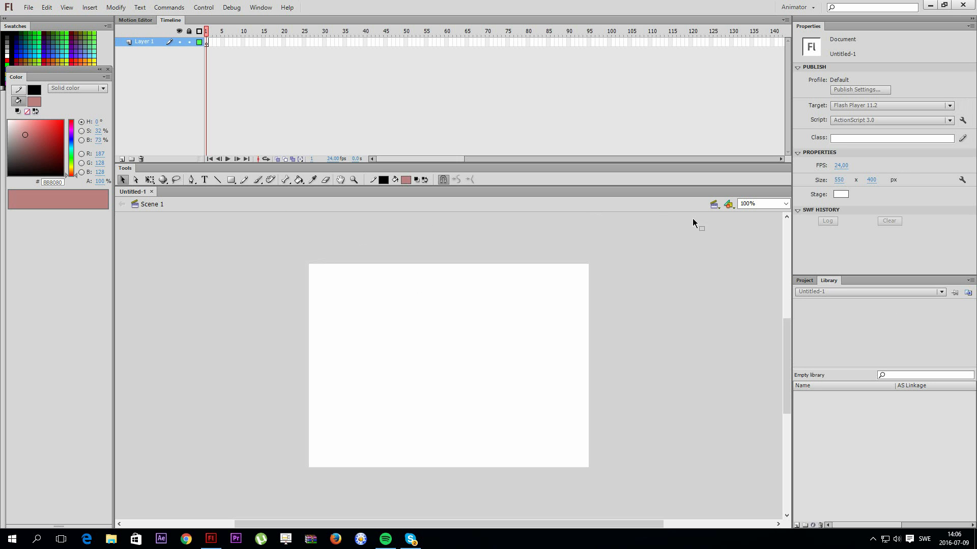
click(786, 204)
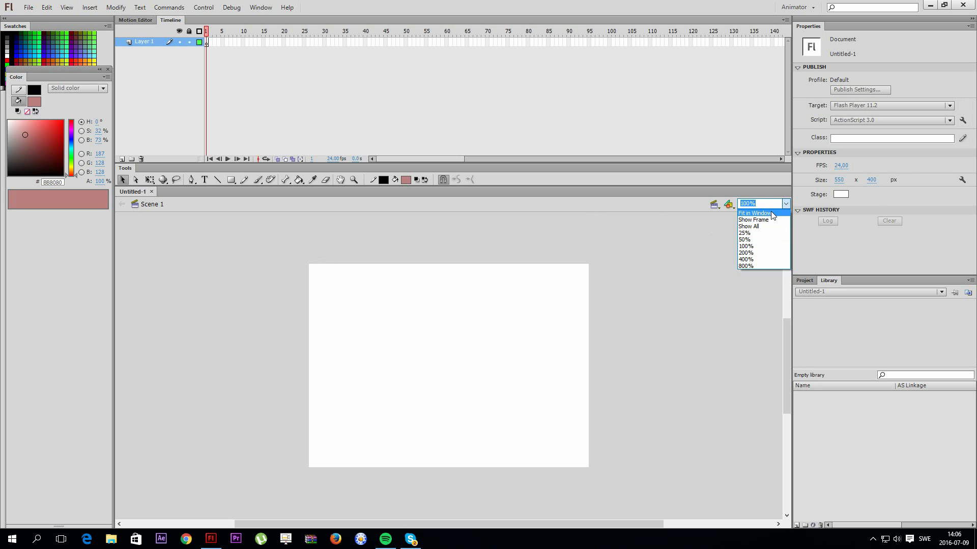
click(753, 213)
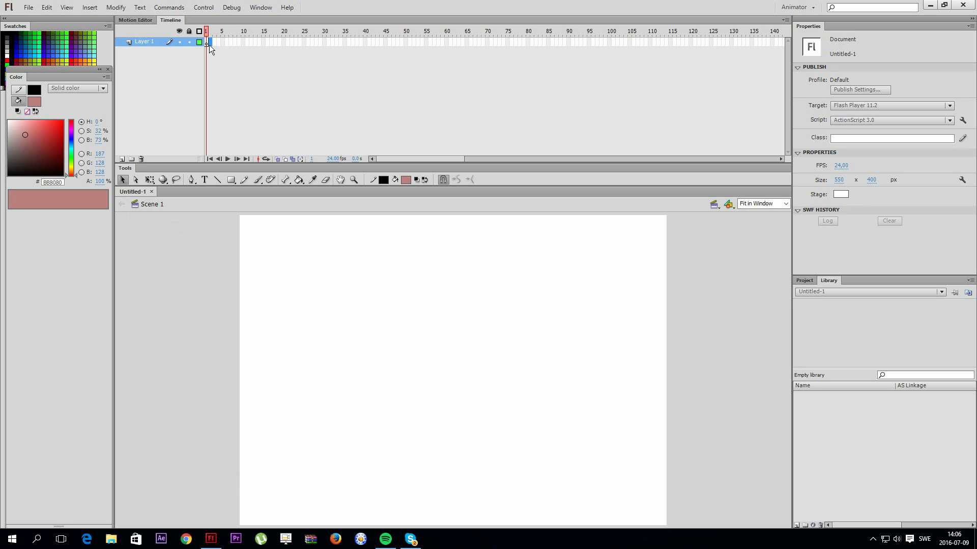
Step: Move the Color panel down clear of the colour swatches and keep the stage view at Fit in Window
click(238, 83)
drag(38, 158, 46, 121)
drag(50, 74, 47, 98)
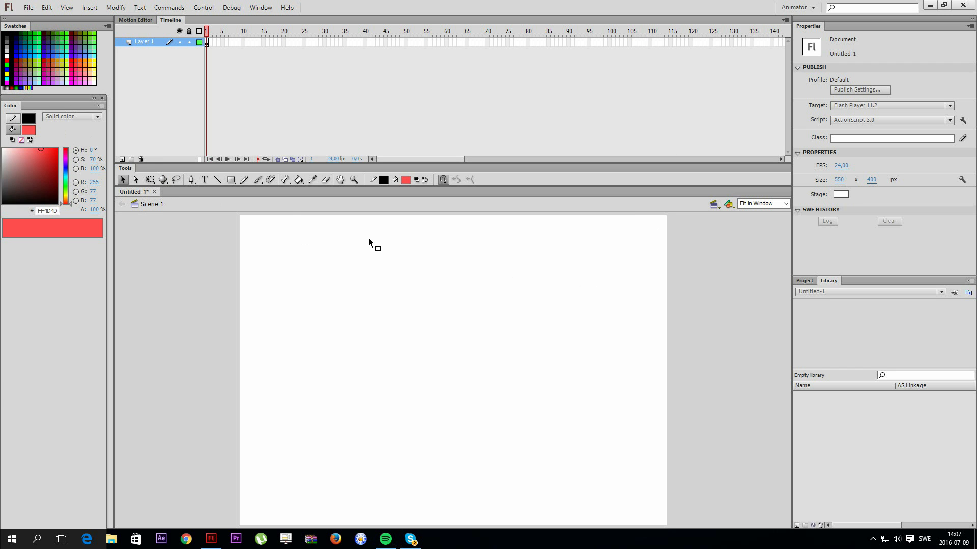
click(785, 204)
click(787, 204)
click(786, 203)
click(776, 214)
Step: Set up the Brush tool for drawing on frame 1 with a black (000000) fill and a larger brush size
click(256, 179)
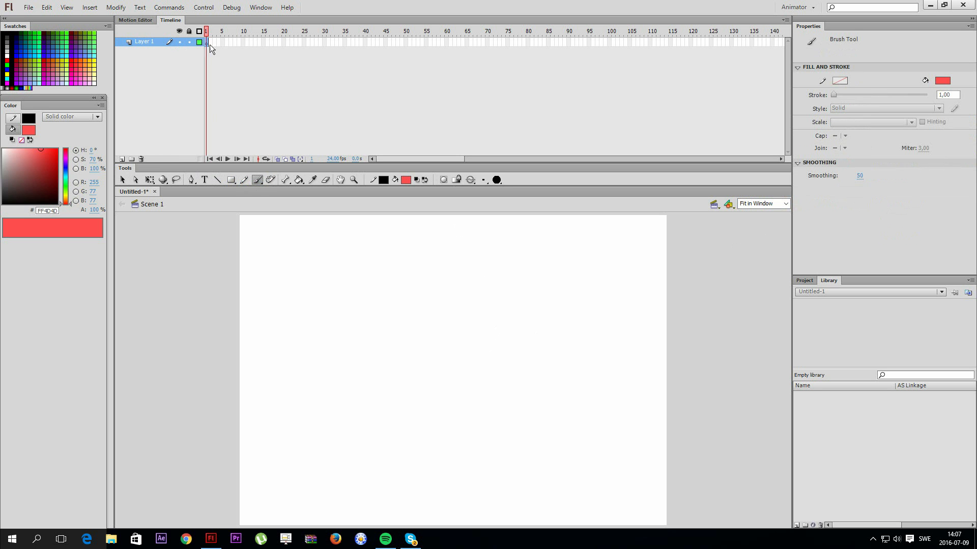
click(205, 43)
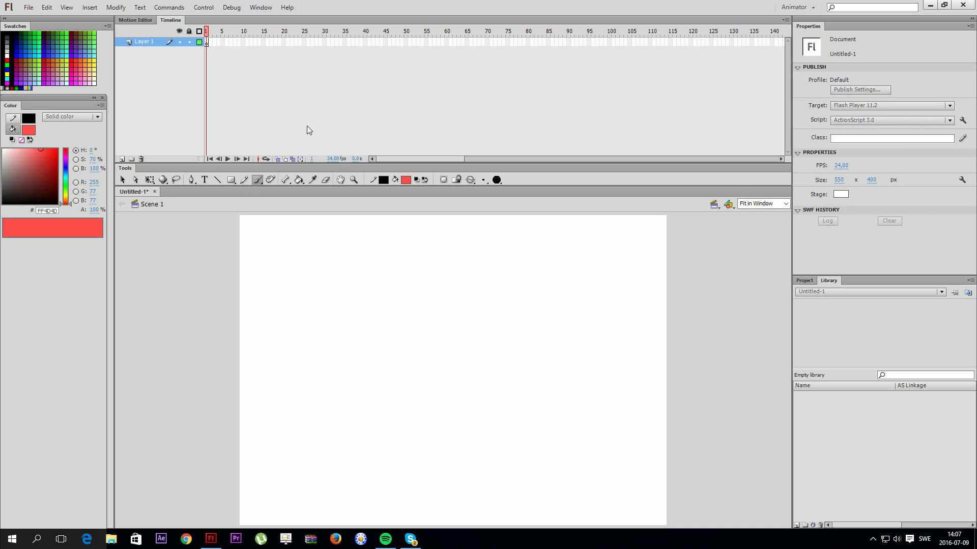
drag(33, 181, 58, 205)
click(497, 179)
click(484, 181)
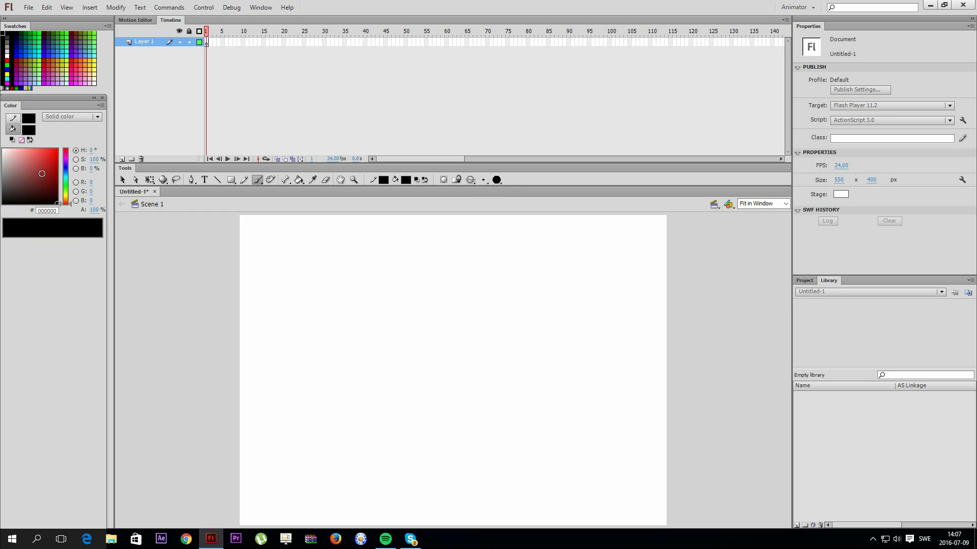
click(256, 181)
click(273, 179)
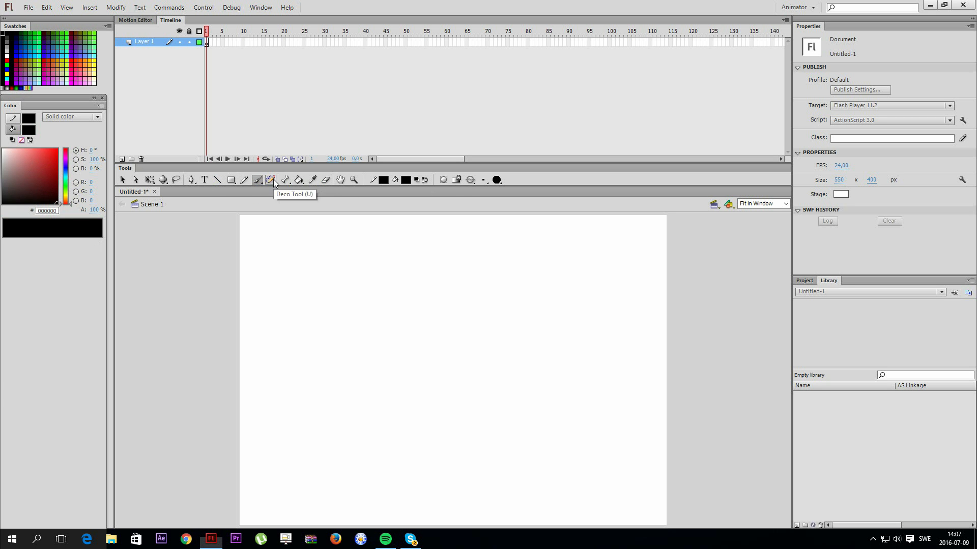
click(486, 178)
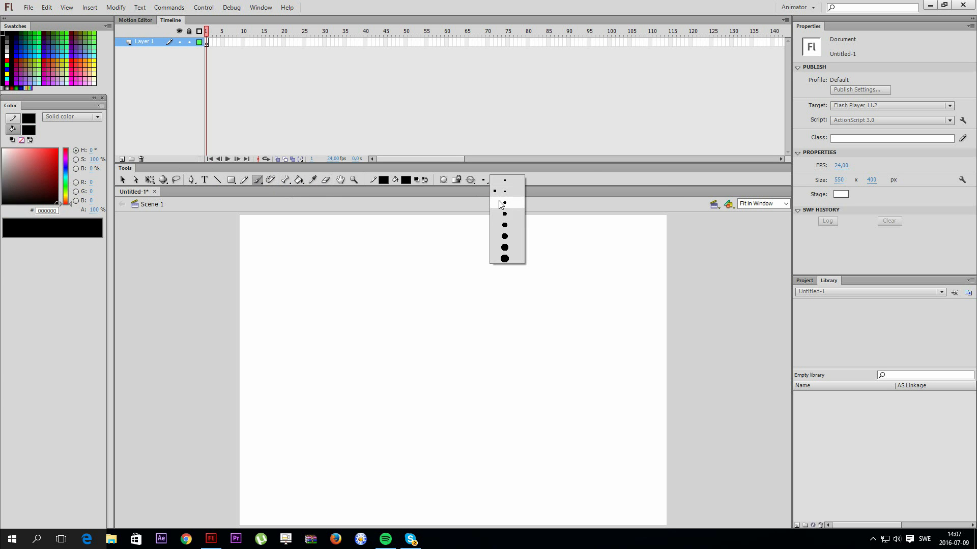
click(504, 258)
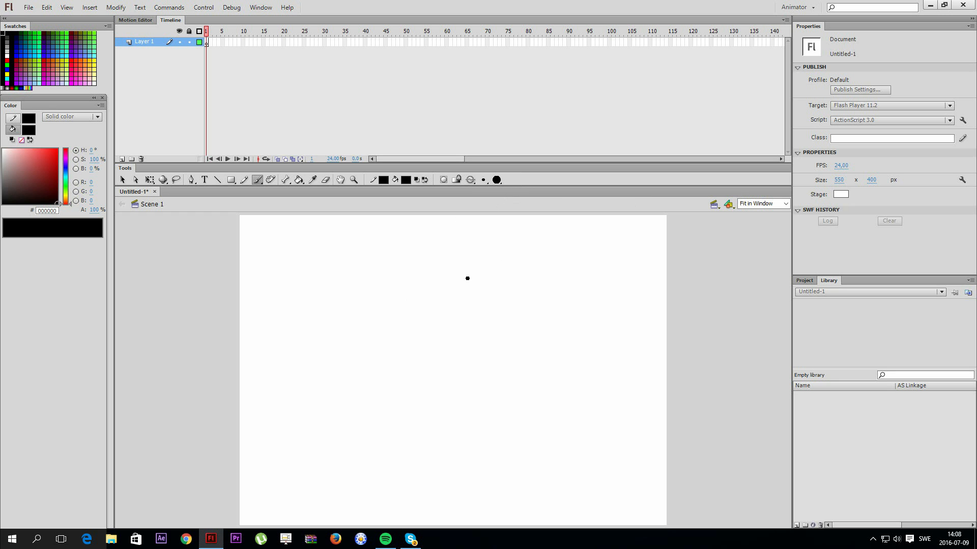
mouse_move(444, 270)
mouse_down()
mouse_move(479, 272)
mouse_move(536, 306)
mouse_move(542, 357)
mouse_move(491, 405)
mouse_move(382, 412)
mouse_move(353, 388)
mouse_move(340, 348)
mouse_move(349, 299)
mouse_move(390, 269)
mouse_move(448, 257)
mouse_move(500, 273)
mouse_move(500, 260)
mouse_move(537, 340)
mouse_move(487, 391)
mouse_move(398, 394)
mouse_move(335, 343)
mouse_move(350, 286)
mouse_move(397, 249)
mouse_move(439, 243)
mouse_move(505, 265)
mouse_move(546, 349)
mouse_move(464, 432)
mouse_move(398, 420)
mouse_move(375, 399)
mouse_move(367, 357)
mouse_move(376, 313)
mouse_move(397, 283)
mouse_move(430, 266)
mouse_move(489, 269)
mouse_up()
key(ctrl+z)
key(ctrl+z)
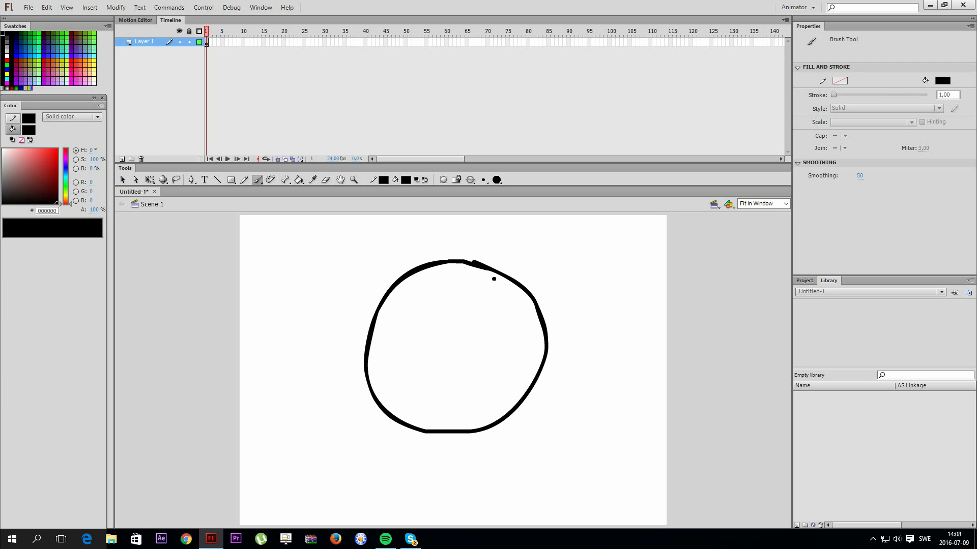
key(ctrl+z)
mouse_move(447, 254)
mouse_down()
mouse_move(521, 305)
mouse_move(500, 388)
mouse_move(394, 392)
mouse_move(363, 349)
mouse_move(363, 286)
mouse_move(430, 248)
mouse_move(481, 262)
mouse_up()
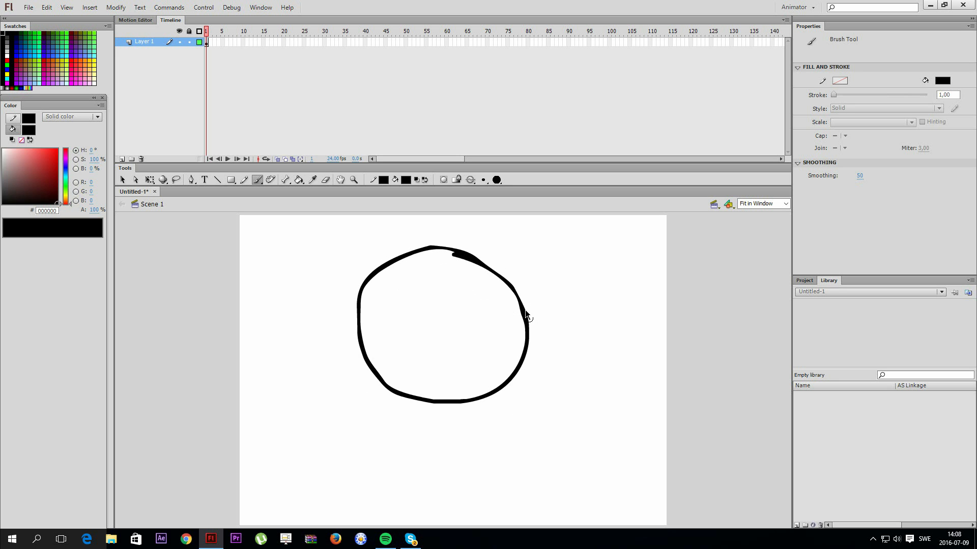
key(ctrl+z)
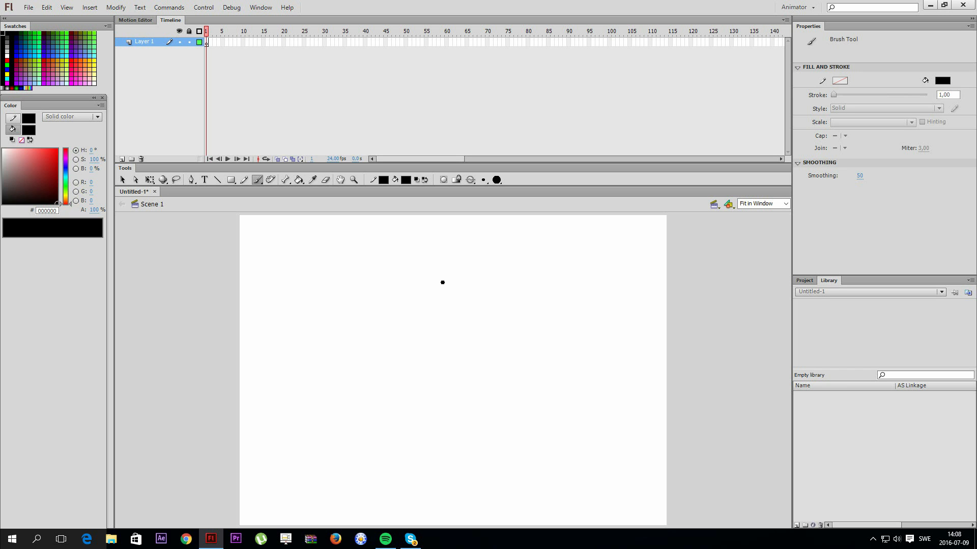
Step: Paint a large round black outline freehand in the upper middle of the stage and fill it with red (FF0000)
mouse_move(453, 277)
mouse_down()
mouse_move(487, 277)
mouse_move(532, 335)
mouse_move(467, 389)
mouse_move(429, 370)
mouse_move(415, 333)
mouse_move(419, 301)
mouse_move(444, 275)
mouse_move(469, 257)
mouse_move(549, 316)
mouse_move(523, 397)
mouse_move(468, 418)
mouse_move(411, 407)
mouse_move(381, 379)
mouse_move(369, 336)
mouse_move(396, 280)
mouse_move(430, 257)
mouse_move(471, 257)
mouse_up()
key(ctrl+z)
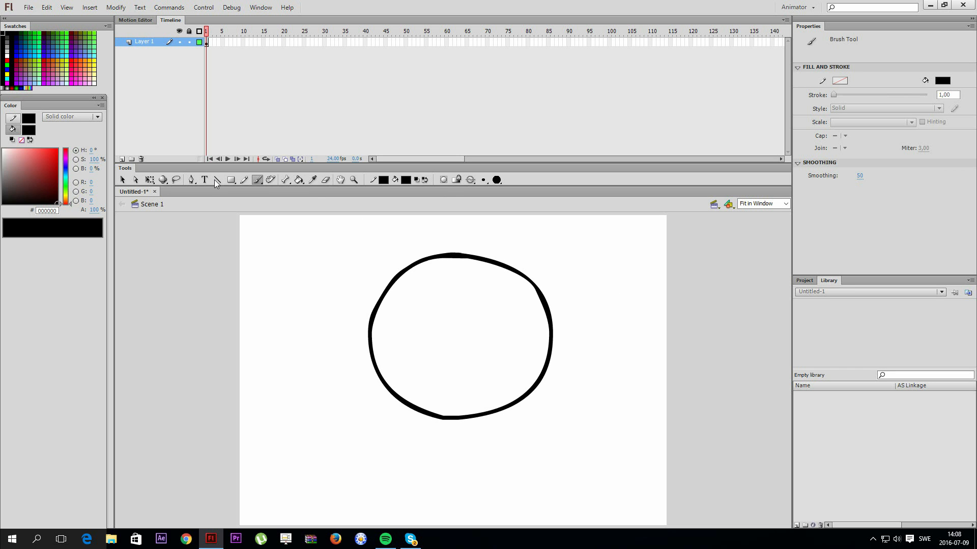
click(300, 180)
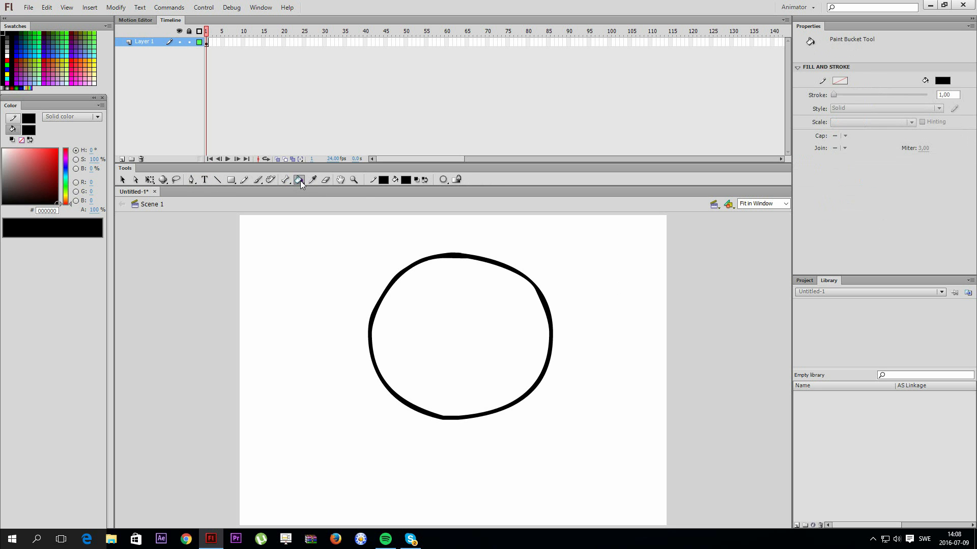
drag(19, 199, 113, 120)
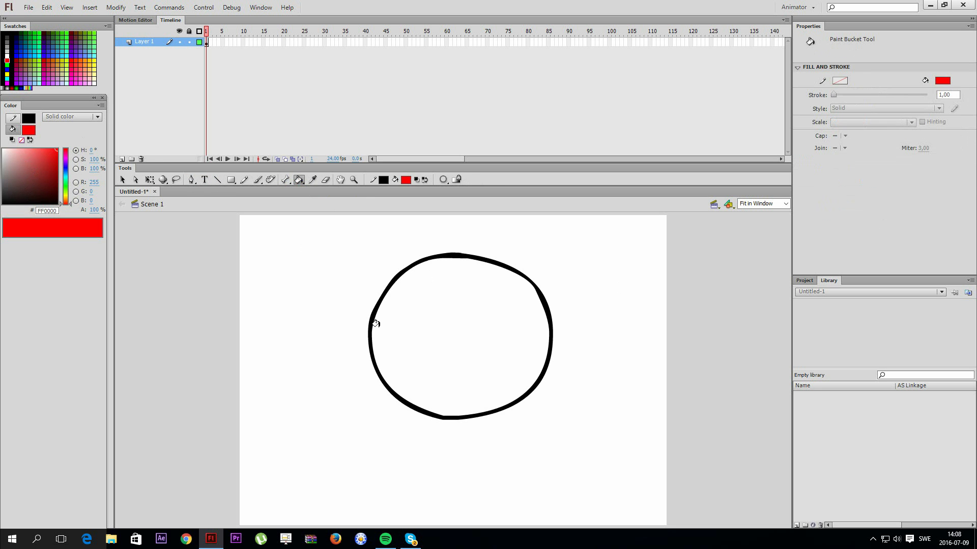
click(470, 326)
Step: Add a new layer above Layer 1 and set the Brush tool to black with a thinner brush size
drag(14, 163, 170, 285)
key(b)
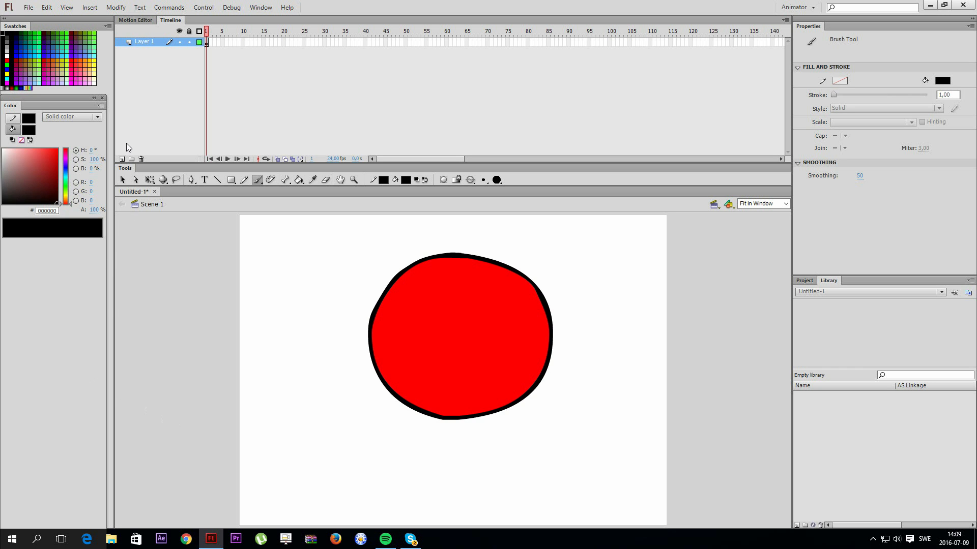
click(122, 159)
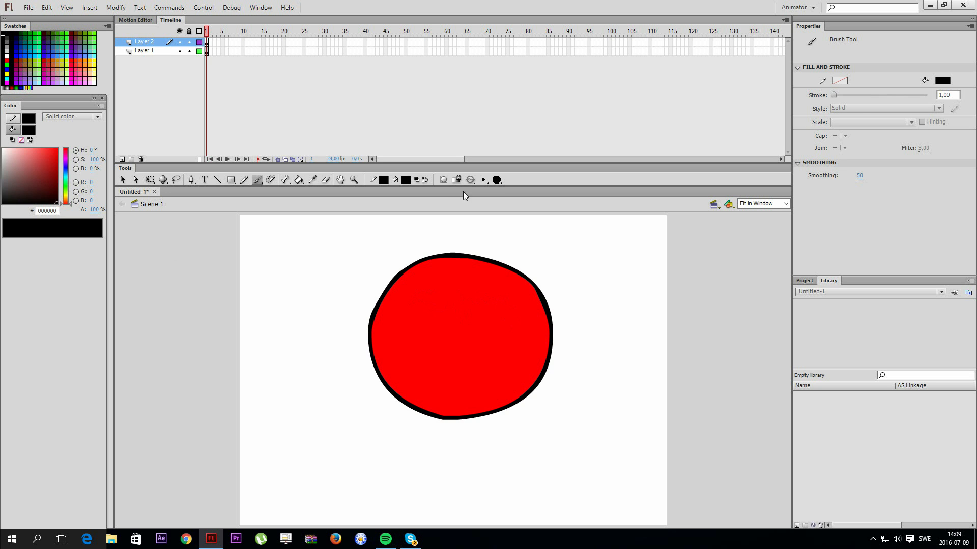
click(485, 180)
click(505, 258)
Step: Paint a freehand double-headed eagle outline on Layer 1 across the ball's right half and fill it with black
click(148, 51)
mouse_move(497, 299)
mouse_down()
mouse_move(523, 293)
mouse_move(498, 298)
mouse_move(496, 320)
mouse_move(472, 294)
mouse_move(456, 318)
mouse_move(487, 322)
mouse_move(459, 338)
mouse_move(434, 335)
mouse_move(449, 346)
mouse_move(486, 345)
mouse_move(453, 358)
mouse_move(491, 357)
mouse_move(467, 367)
mouse_move(498, 363)
mouse_move(488, 374)
mouse_move(506, 370)
mouse_move(495, 387)
mouse_move(500, 373)
mouse_move(507, 386)
mouse_move(516, 374)
mouse_move(529, 390)
mouse_up()
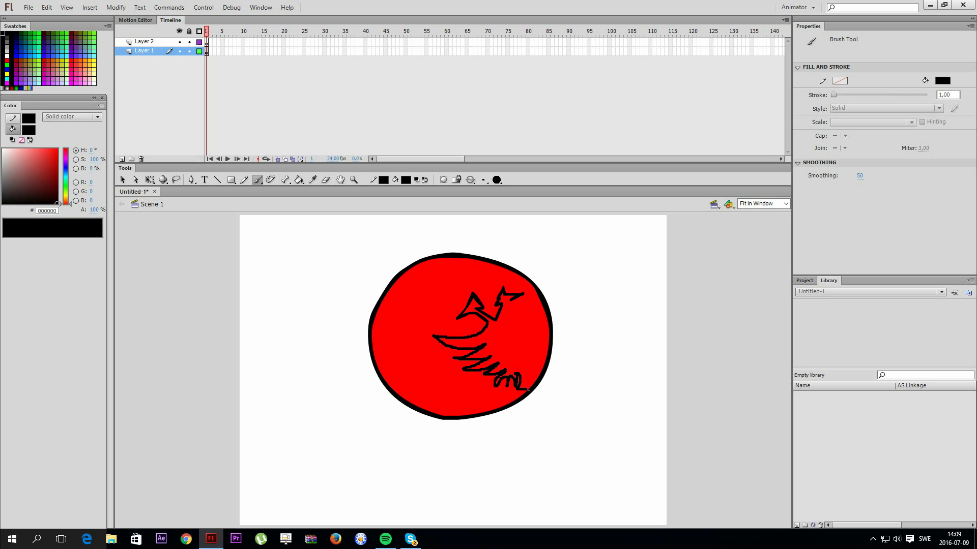
mouse_move(509, 300)
mouse_down()
mouse_move(507, 317)
mouse_move(544, 303)
mouse_move(519, 328)
mouse_move(539, 325)
mouse_move(524, 344)
mouse_move(539, 350)
mouse_move(526, 357)
mouse_move(540, 356)
mouse_move(524, 370)
mouse_move(544, 374)
mouse_move(524, 388)
mouse_up()
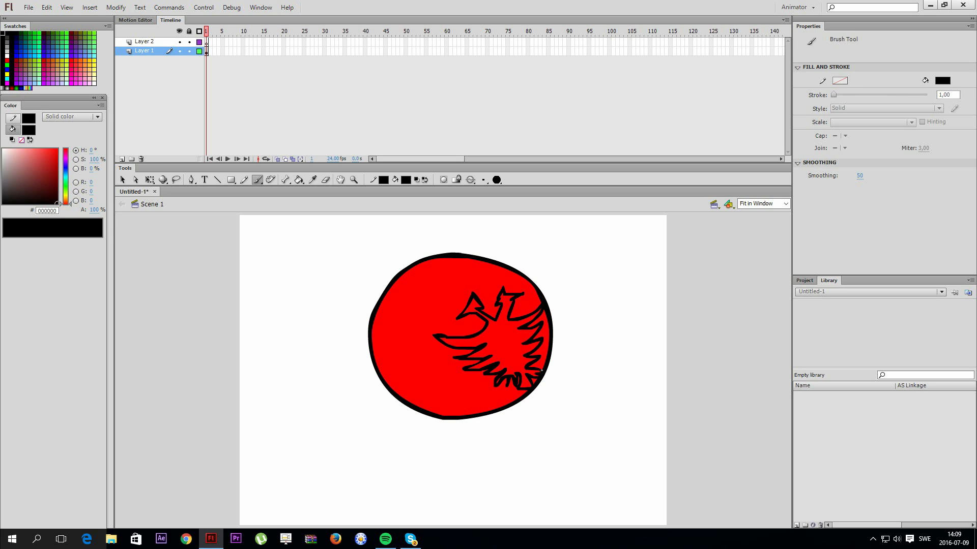
key(k)
click(515, 337)
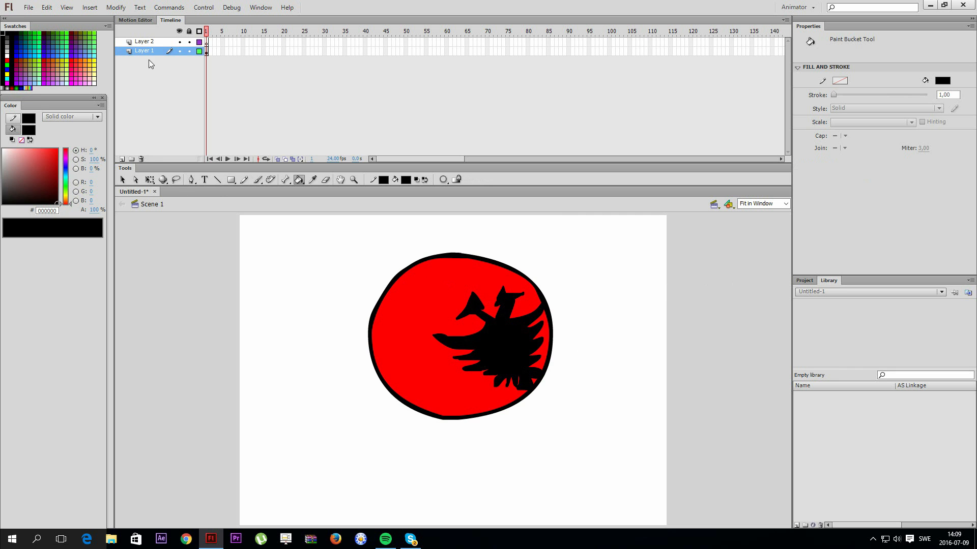
Step: Paint two slanted half-round eye outlines on Layer 2 above the eagle and fill both with white
click(152, 43)
key(b)
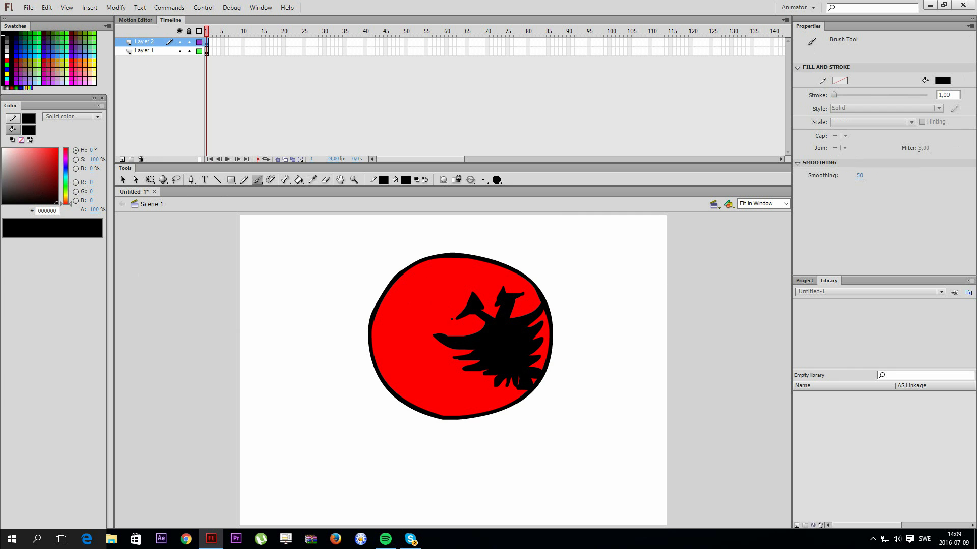
drag(428, 317, 471, 291)
key(ctrl+z)
mouse_move(436, 319)
mouse_down()
mouse_move(474, 291)
mouse_move(481, 300)
mouse_move(434, 319)
mouse_up()
mouse_move(492, 294)
mouse_down()
mouse_move(504, 265)
mouse_move(529, 286)
mouse_move(503, 290)
mouse_up()
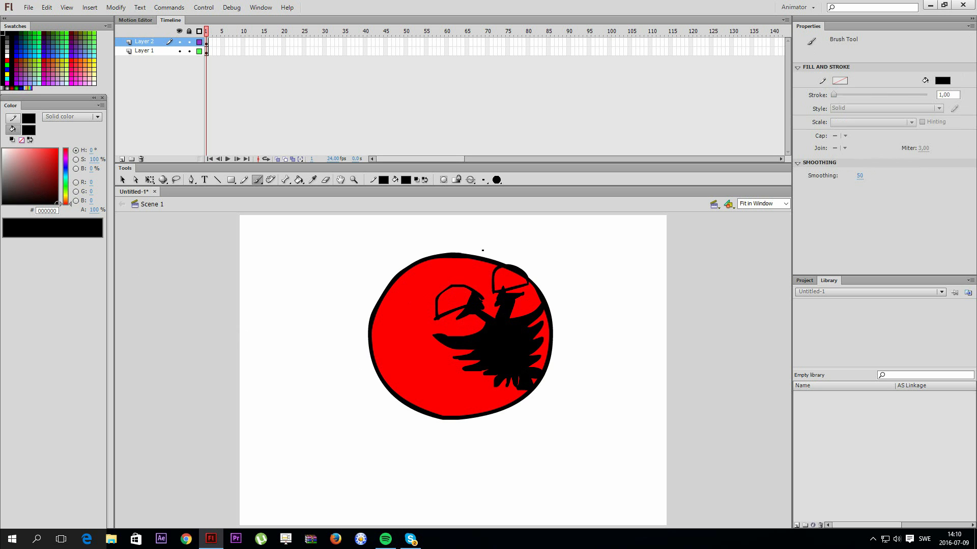
key(k)
key(i)
click(352, 255)
click(449, 295)
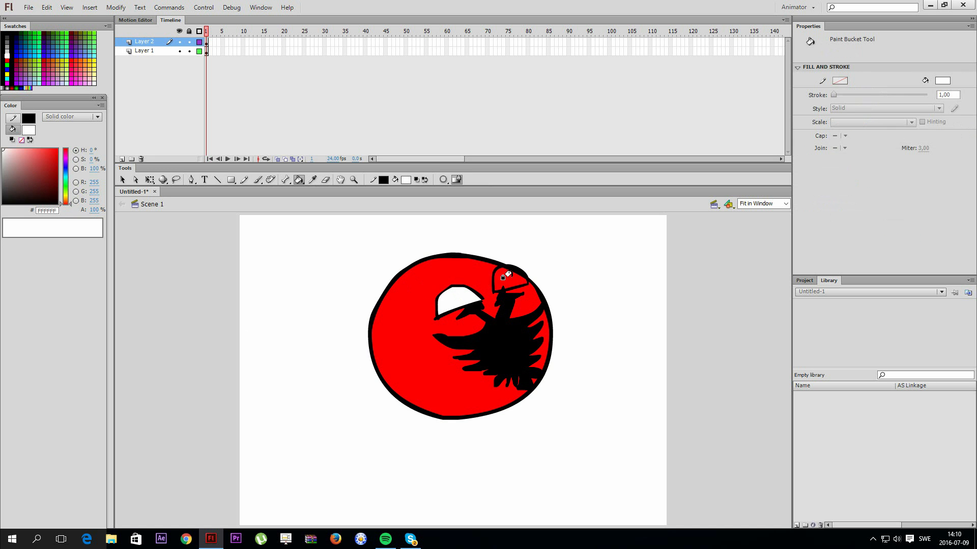
click(503, 277)
Step: Select the whole character and move it left so that it hangs partly off the stage
key(v)
drag(638, 444, 299, 230)
drag(402, 285, 196, 285)
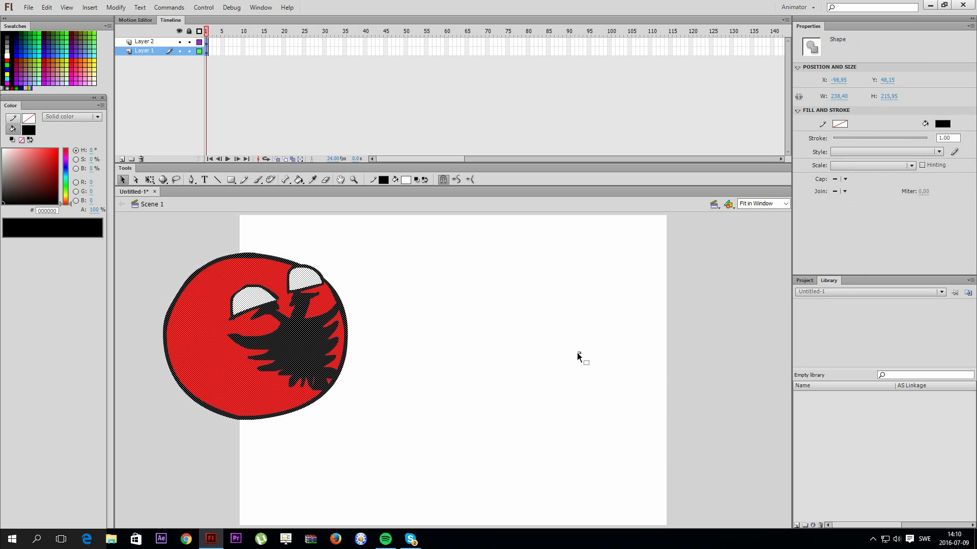
Step: Undo the character move, the eyes and the hand-drawn eagle, back to the plain red ball
key(ctrl+z)
key(ctrl+z)
key(ctrl+z)
key(ctrl+z)
key(ctrl+z)
key(ctrl+z)
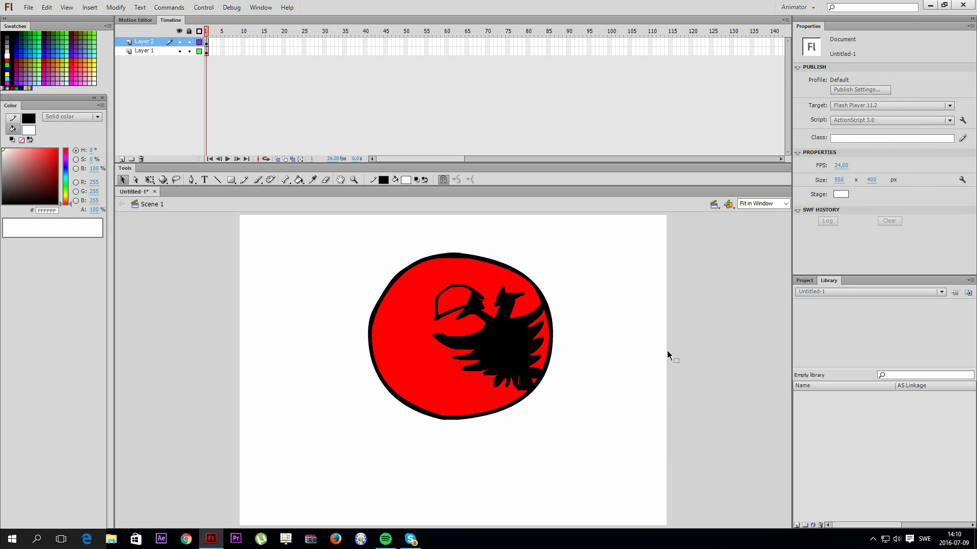
key(ctrl+z)
key(ctrl+z)
key(ctrl+z)
key(ctrl+z)
key(ctrl+z)
key(ctrl+z)
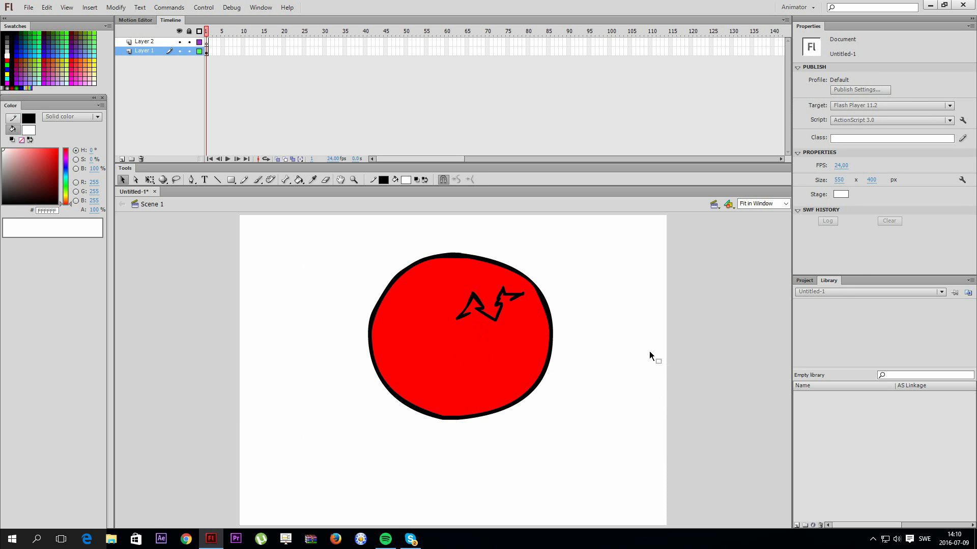
key(ctrl+z)
key(ctrl+z)
key(ctrl+z)
key(ctrl+z)
click(229, 445)
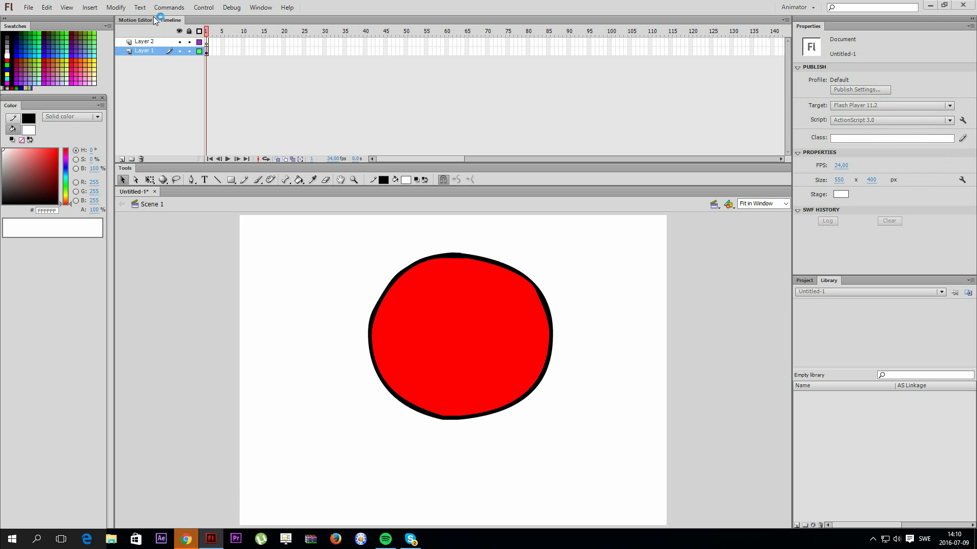
Step: Switch to Chrome and search Google Images for "Albanian flag"
click(190, 533)
text(g)
click(165, 39)
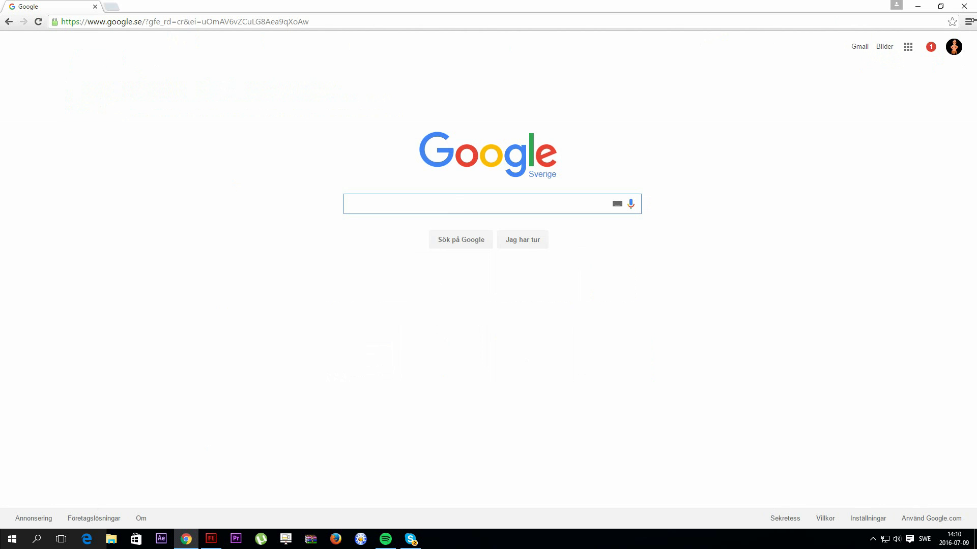
text(Albanai)
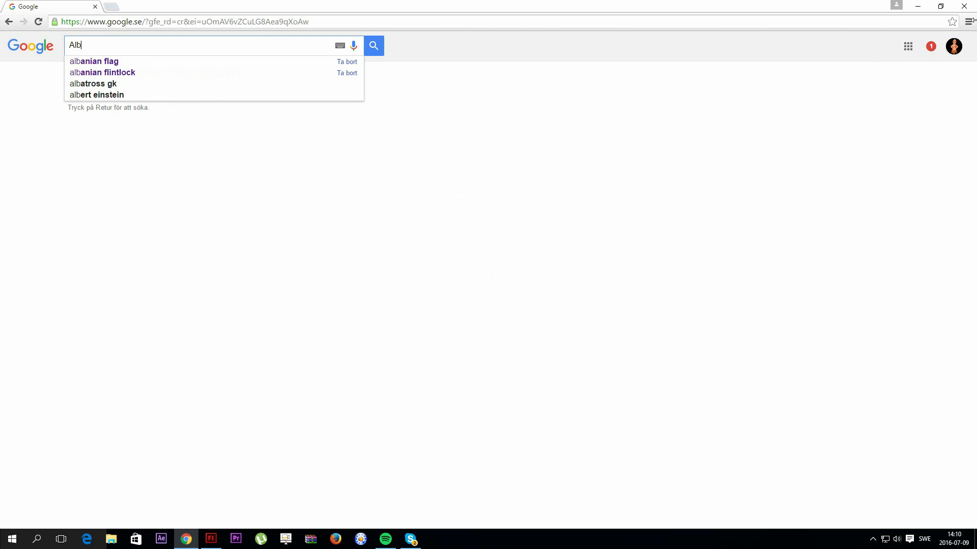
key(BackSpace)
key(BackSpace)
text(ian flag)
key(Return)
click(104, 77)
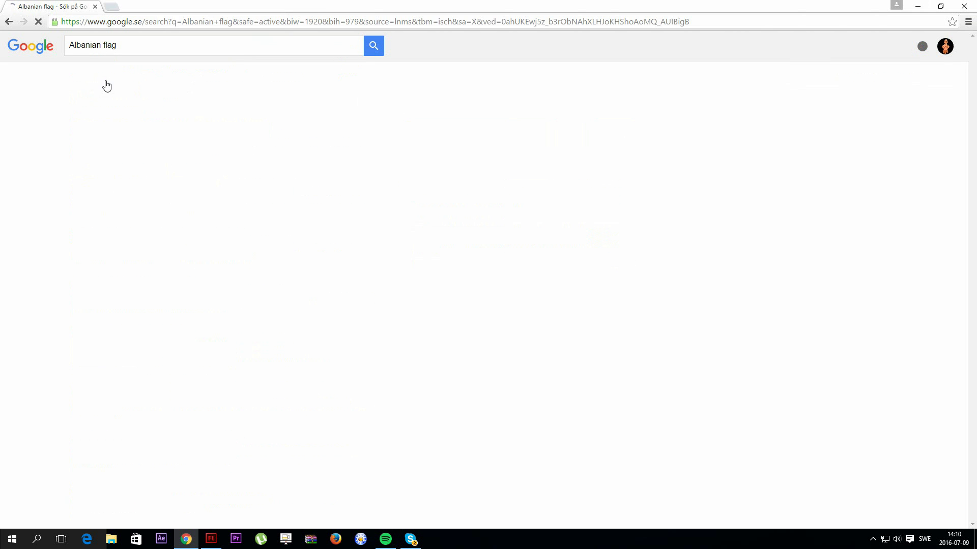
Step: Open the Wikipedia Flag of Albania image at full size and copy it
click(117, 152)
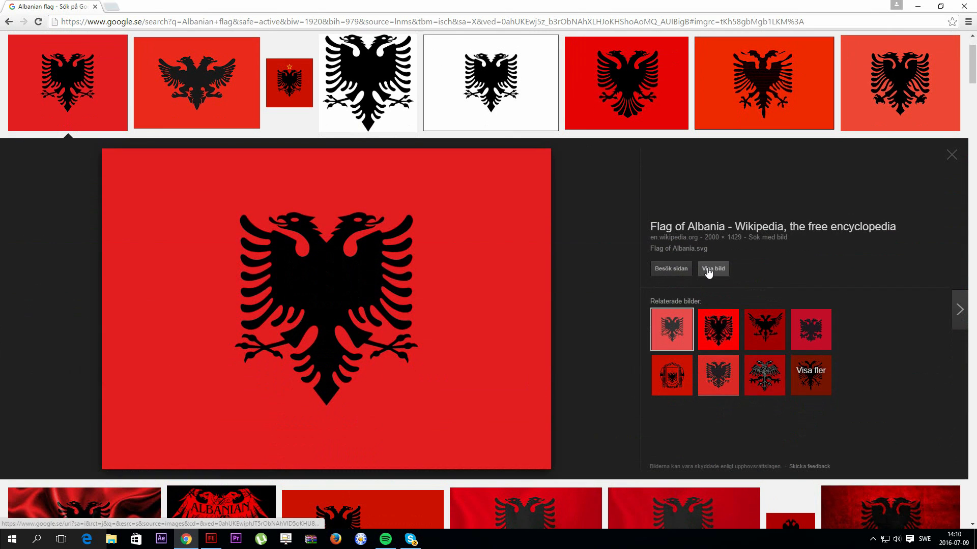
click(708, 272)
right_click(338, 191)
click(385, 224)
Step: Switch back to Flash and move the red ball left so that it lies partly off the stage
key(alt+Tab)
click(487, 337)
drag(487, 337, 207, 342)
click(473, 336)
Step: Paste the copied flag image onto Layer 1 and place it just right of the ball at about X 52, Y -590
key(ctrl+v)
key(z)
alt+click(648, 342)
alt+click(615, 364)
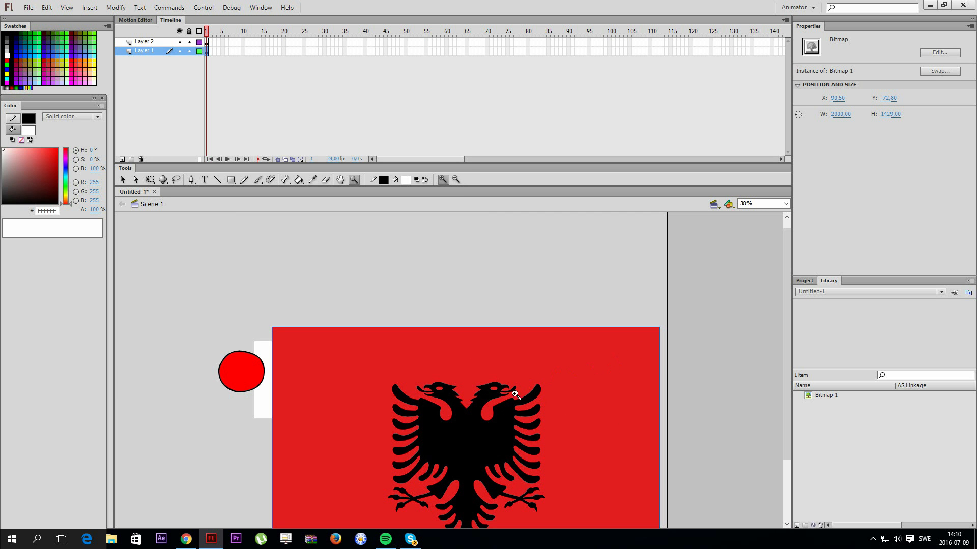
key(v)
drag(520, 404, 513, 297)
key(alt)
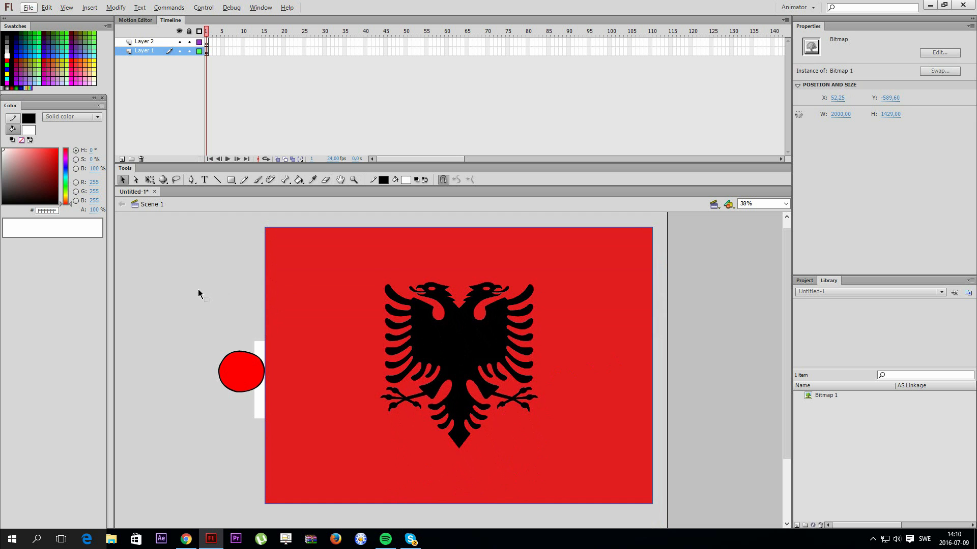
Step: Move the flag image right of the white stage, to about X 614, Y -537, keeping it selected
click(197, 289)
key(z)
key(alt)
key(alt)
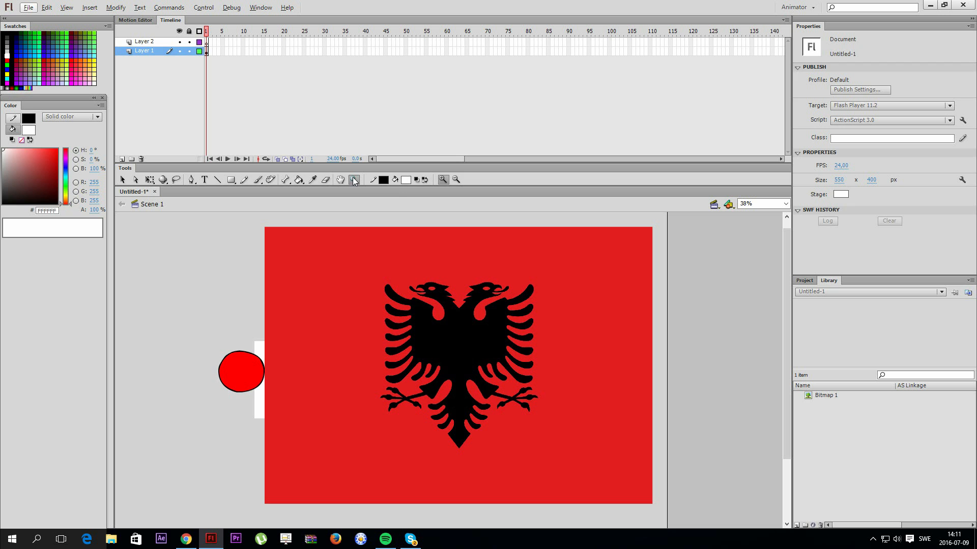
key(alt)
key(v)
drag(444, 310, 560, 306)
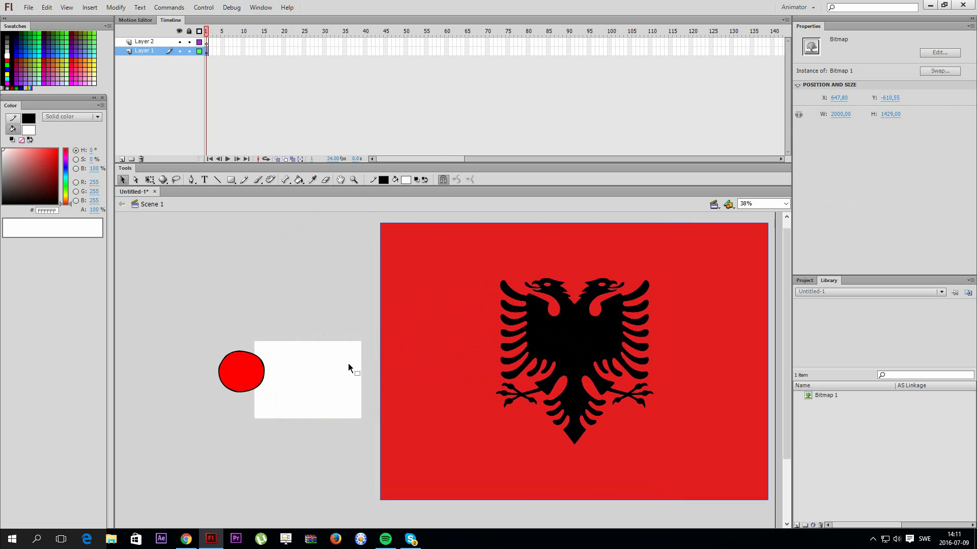
drag(305, 345, 359, 421)
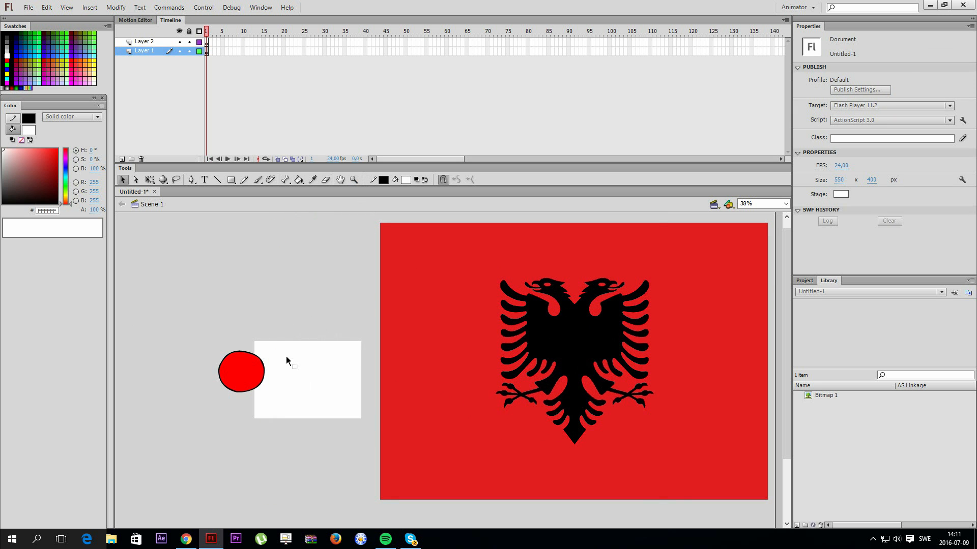
mouse_move(393, 304)
mouse_down()
mouse_move(436, 327)
mouse_move(387, 318)
mouse_up()
click(316, 284)
click(464, 340)
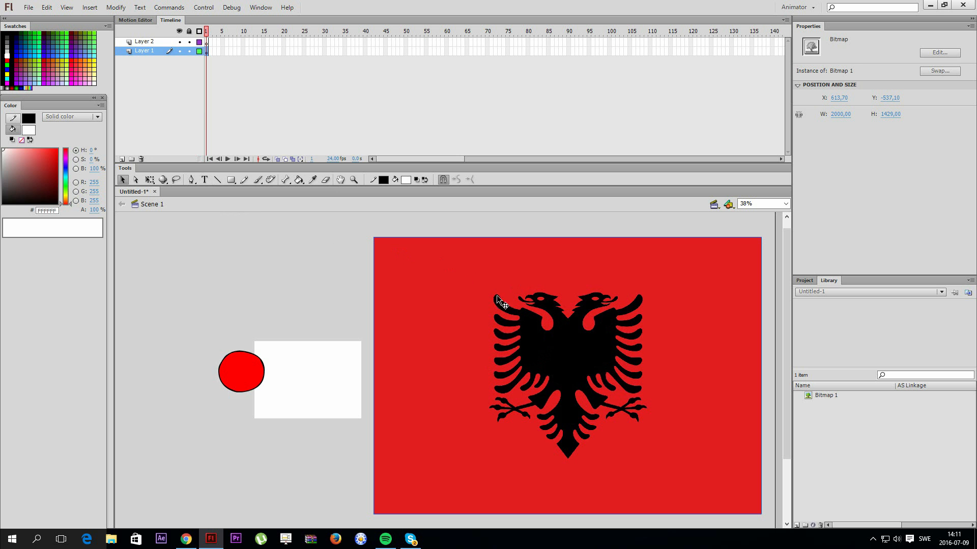
Step: Trace the flag bitmap into vector shapes with a color threshold of 100 and a minimum area of 8 pixels
click(116, 8)
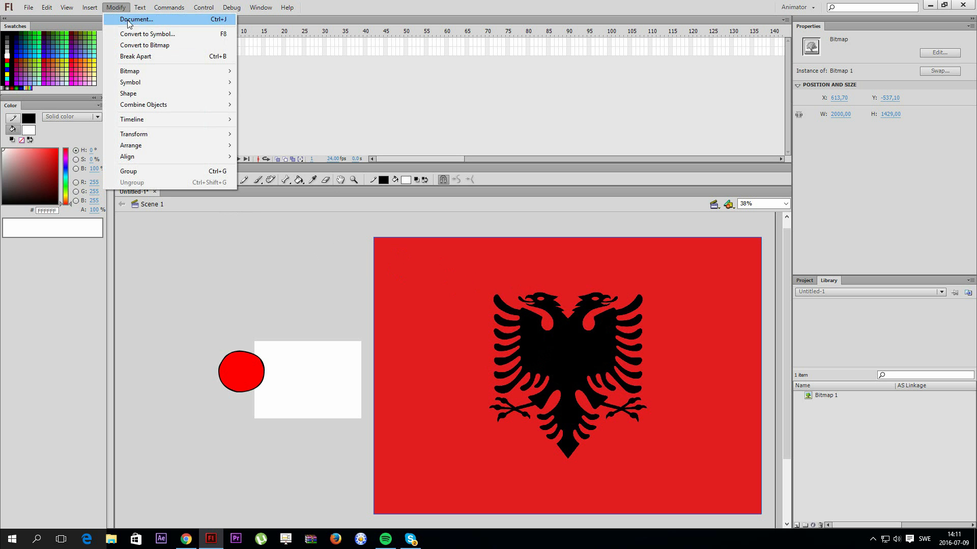
mouse_move(155, 71)
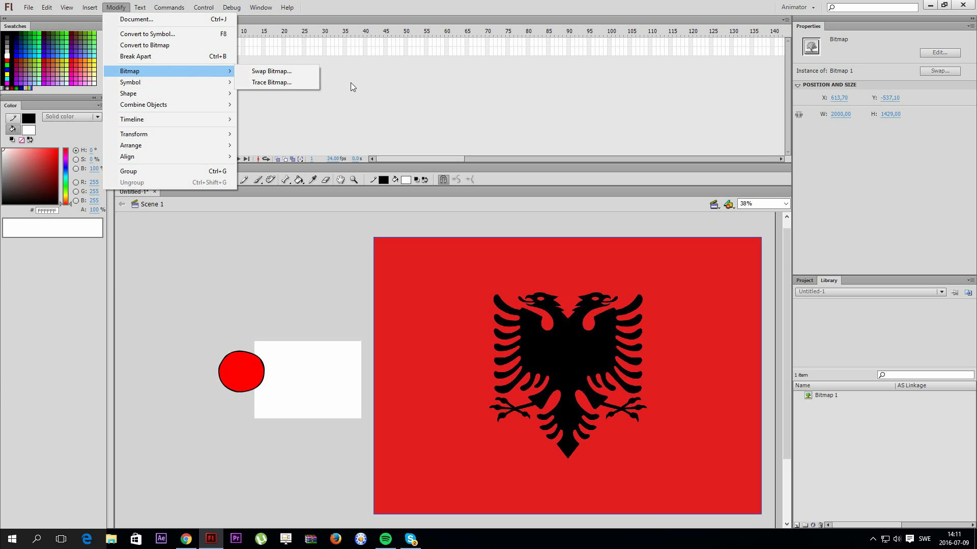
click(302, 82)
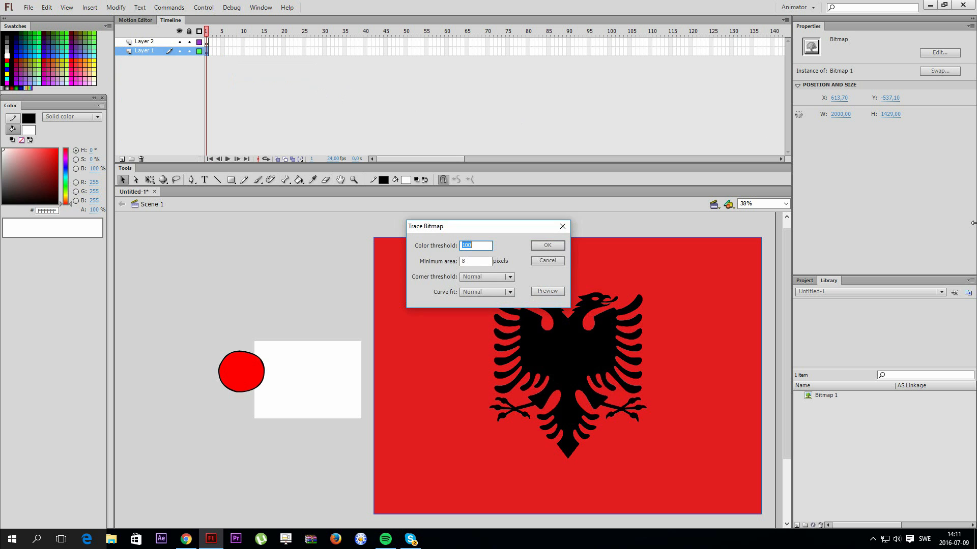
text(100)
key(Tab)
click(547, 248)
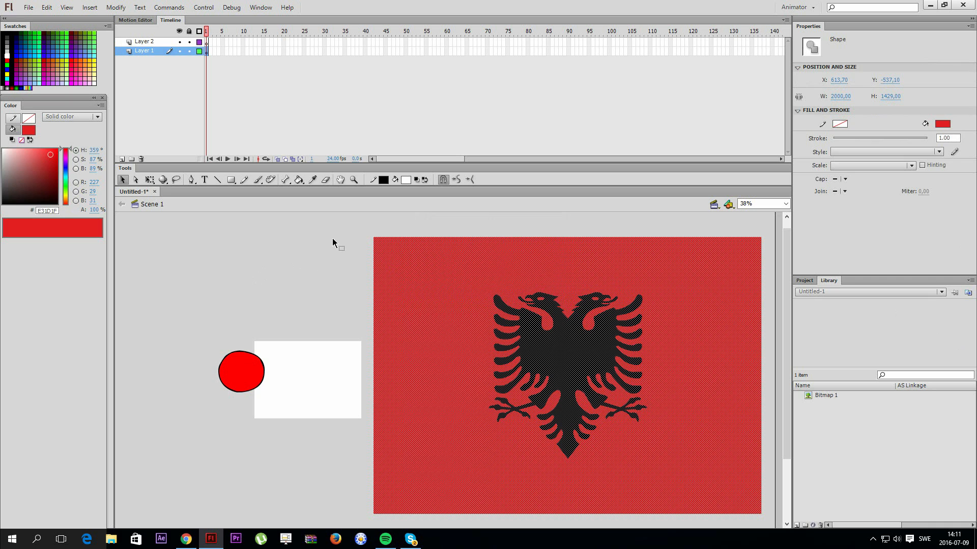
click(337, 242)
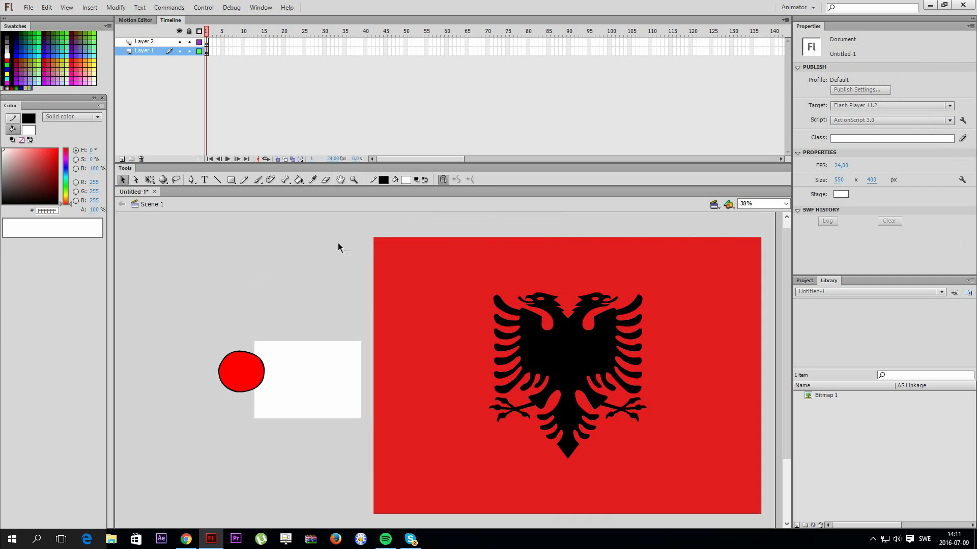
Step: Delete the traced flag's red background and move the black eagle left over the stage, to about X 104, Y -526
click(427, 276)
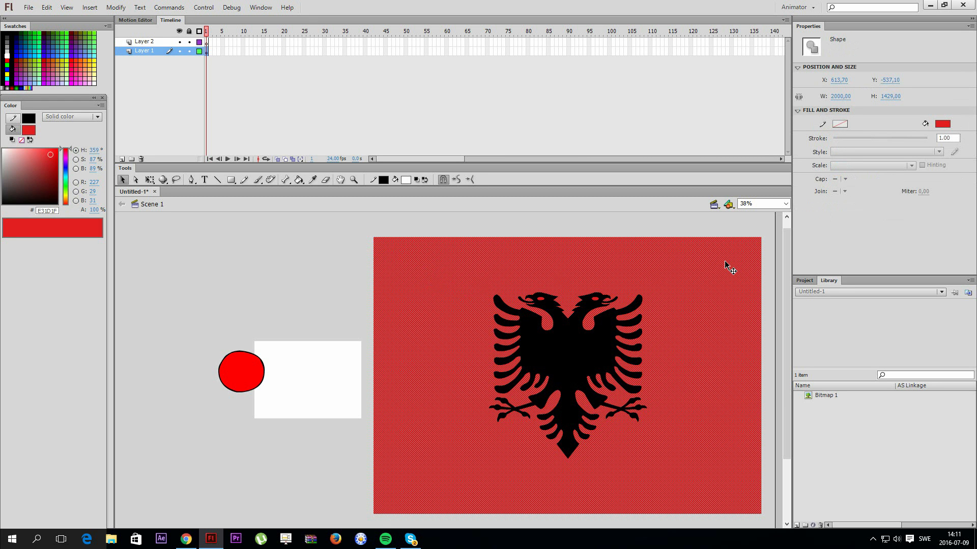
key(Delete)
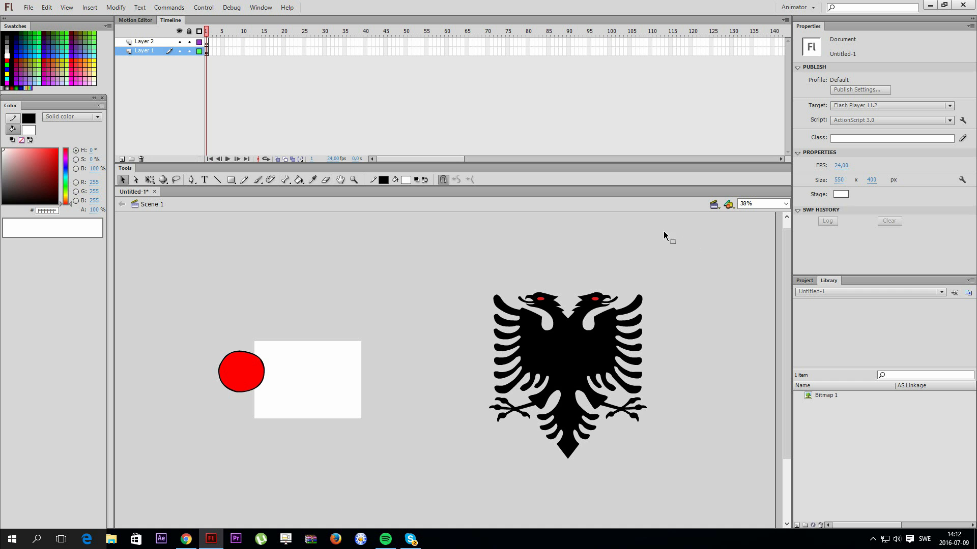
click(574, 356)
drag(573, 355, 359, 302)
key(z)
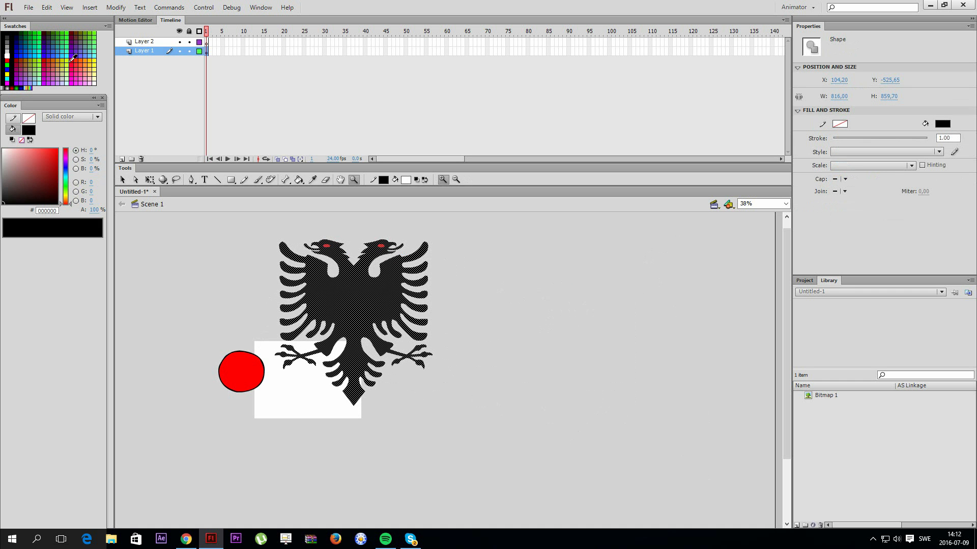
Step: Cut the eagle from Layer 1 and delete the empty Layer 2
key(Delete)
right_click(147, 43)
click(184, 99)
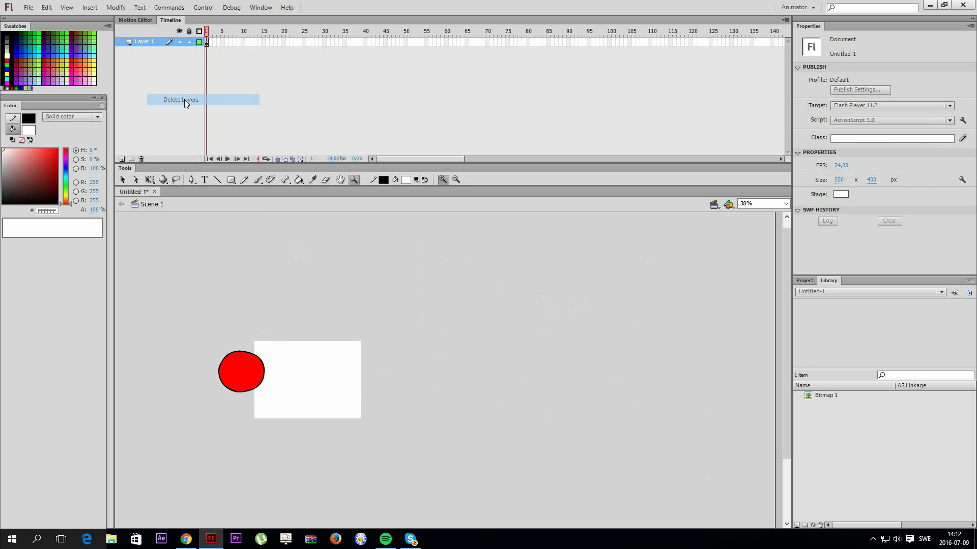
Step: Add two new layers above Layer 1
click(313, 367)
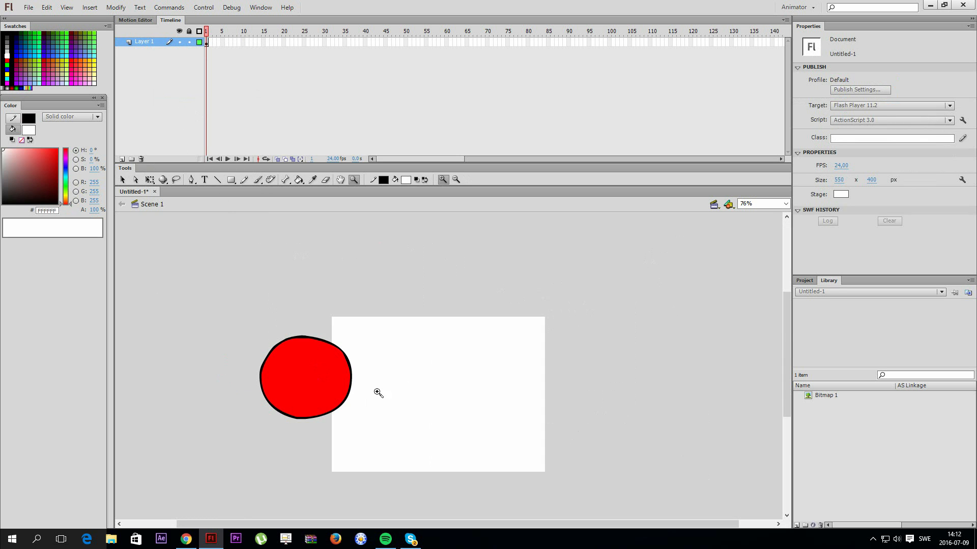
click(377, 392)
alt+click(547, 331)
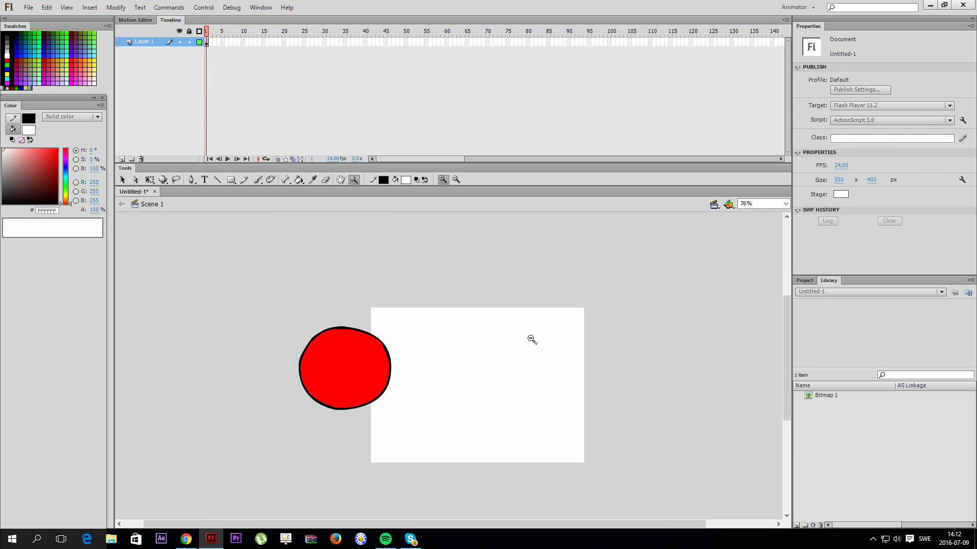
alt+click(531, 338)
key(v)
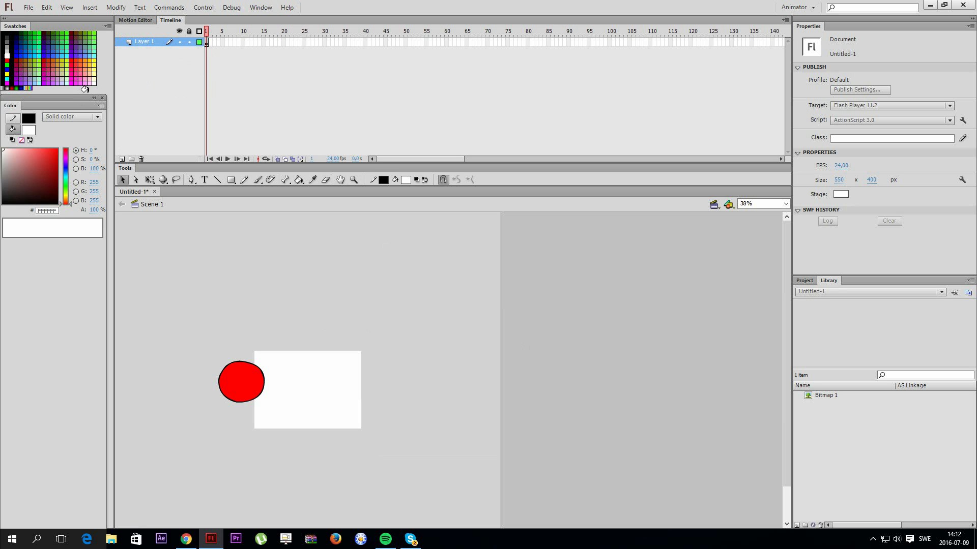
click(122, 159)
click(122, 159)
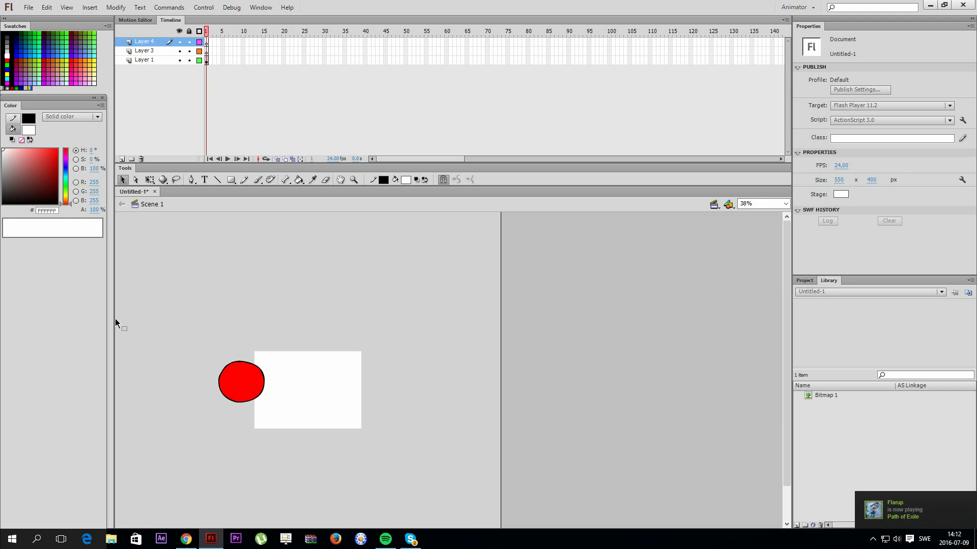
Step: Paste the eagle onto the topmost layer and place it at about X 190, Y -412
drag(448, 326, 448, 328)
drag(479, 407, 374, 337)
right_click(393, 350)
key(z)
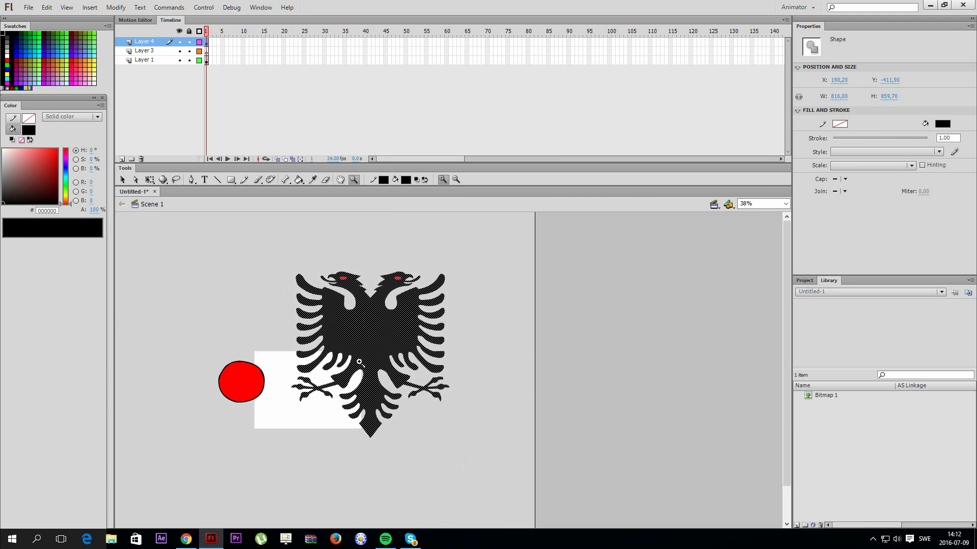
key(v)
click(466, 395)
click(377, 346)
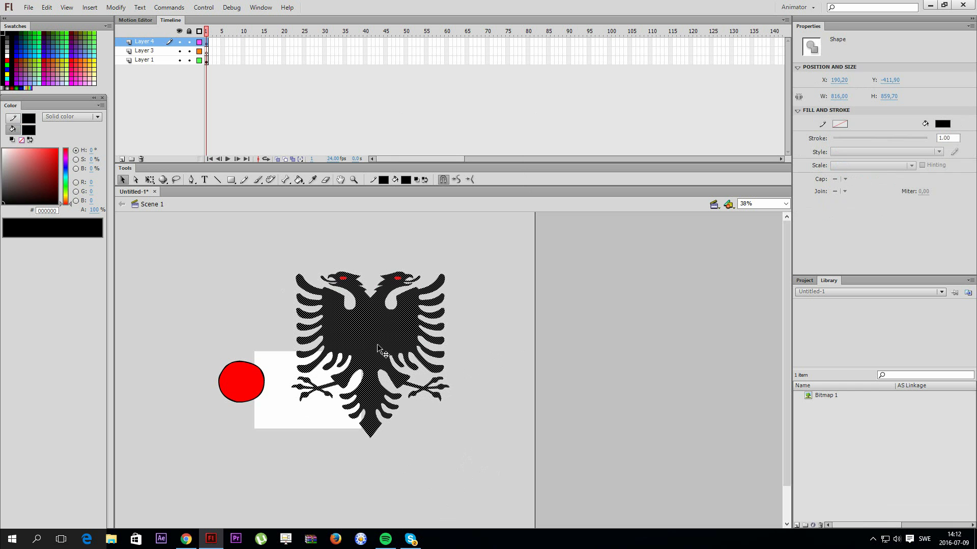
Step: Select the whole eagle including its red eyes and move it further right, to about X 353, Y -460
drag(474, 451, 288, 252)
drag(351, 334, 395, 328)
right_click(351, 327)
click(378, 335)
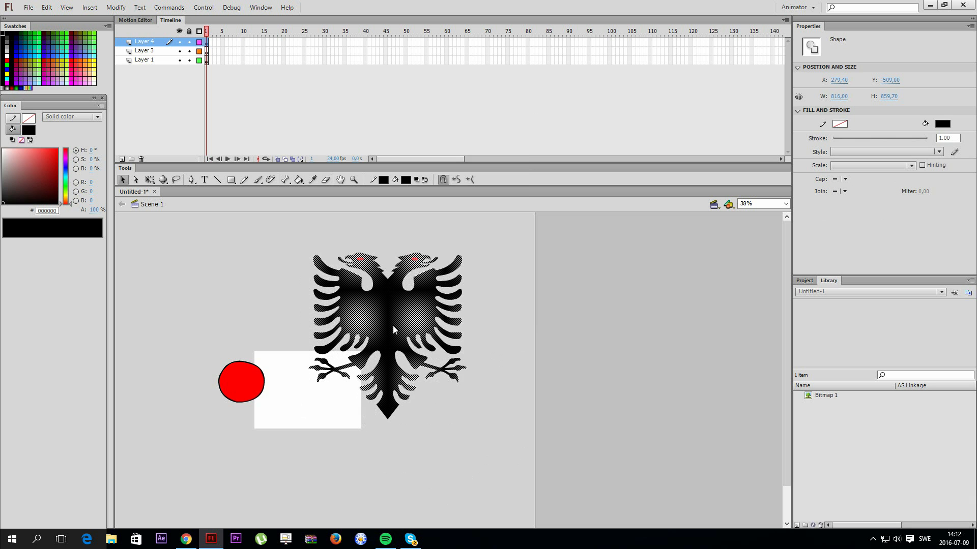
right_click(394, 330)
right_click(370, 316)
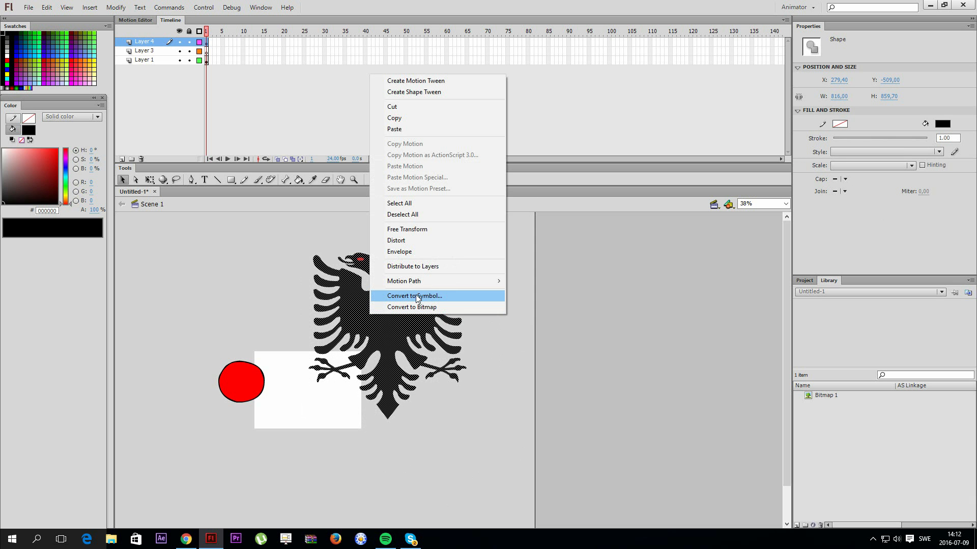
click(400, 319)
drag(344, 339, 359, 348)
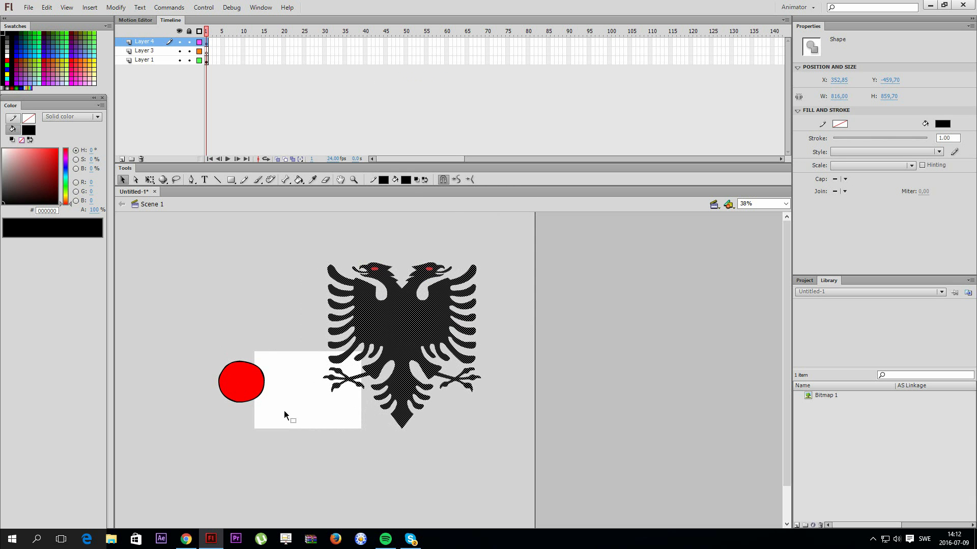
Step: Convert the red ball on Layer 1 to a movie clip symbol named Albaniaball
click(269, 412)
right_click(242, 387)
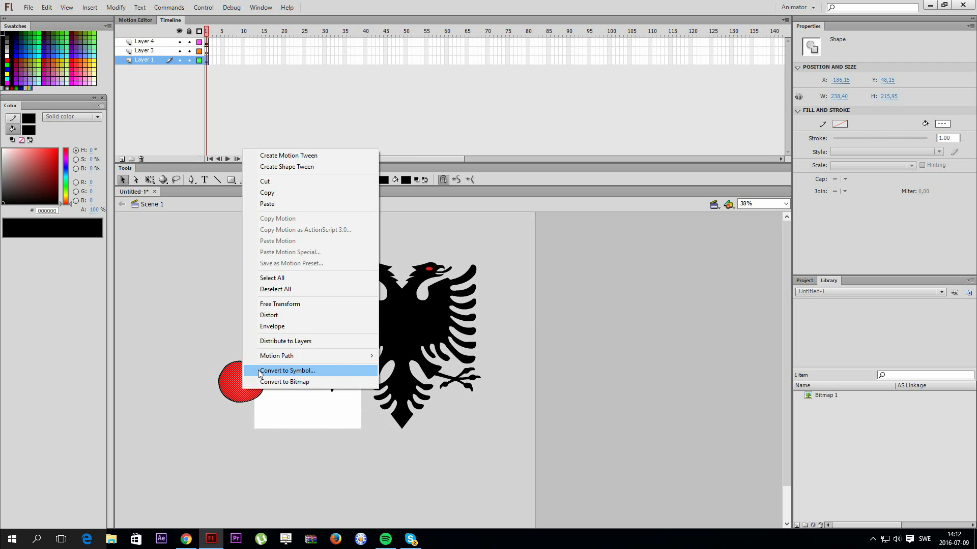
click(285, 371)
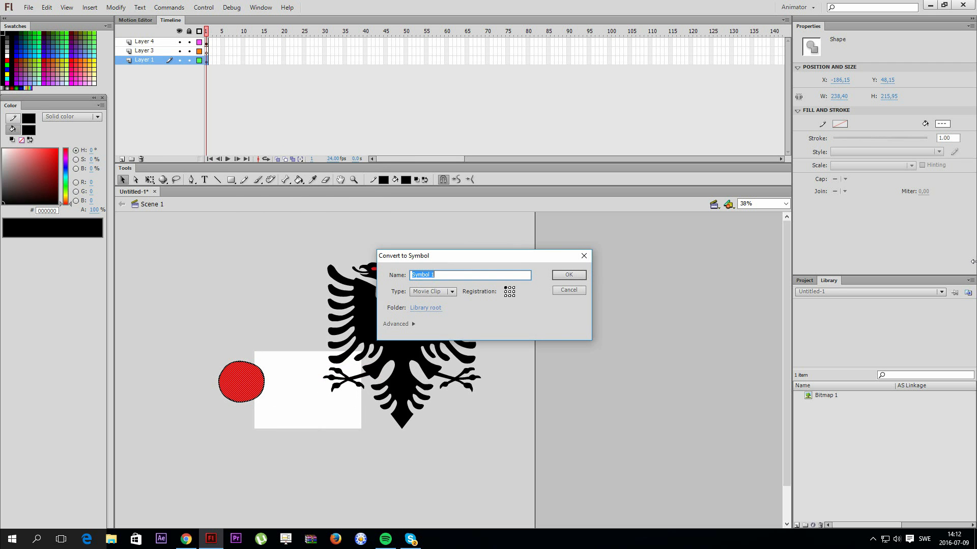
text(Albaniaball)
click(561, 276)
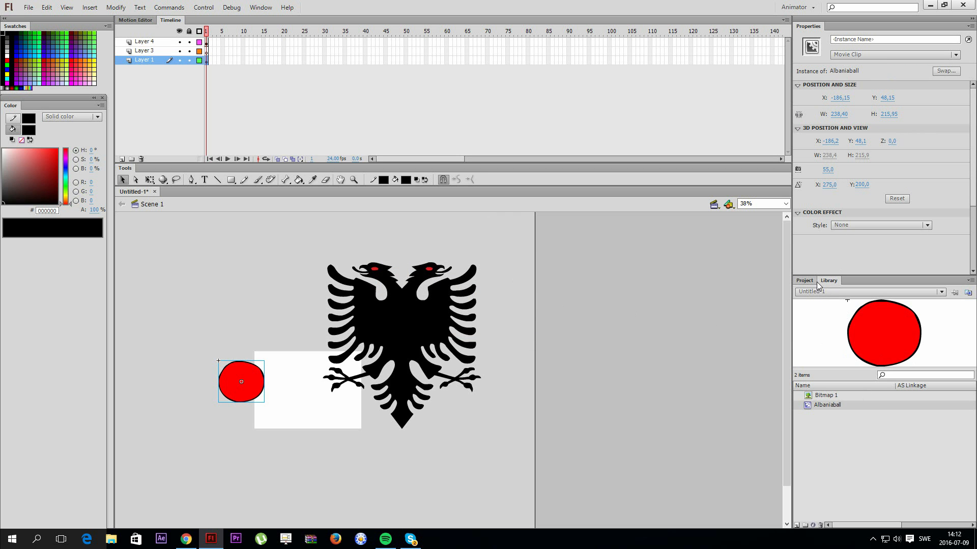
Step: Place two extra Albaniaball instances from the library below the eagle and delete both of them
click(828, 417)
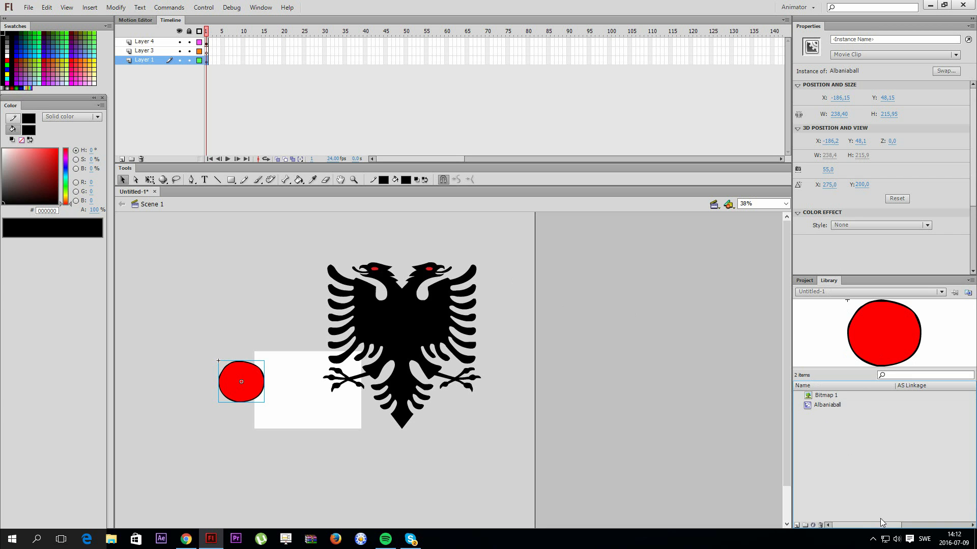
drag(843, 409, 445, 467)
drag(820, 410, 371, 466)
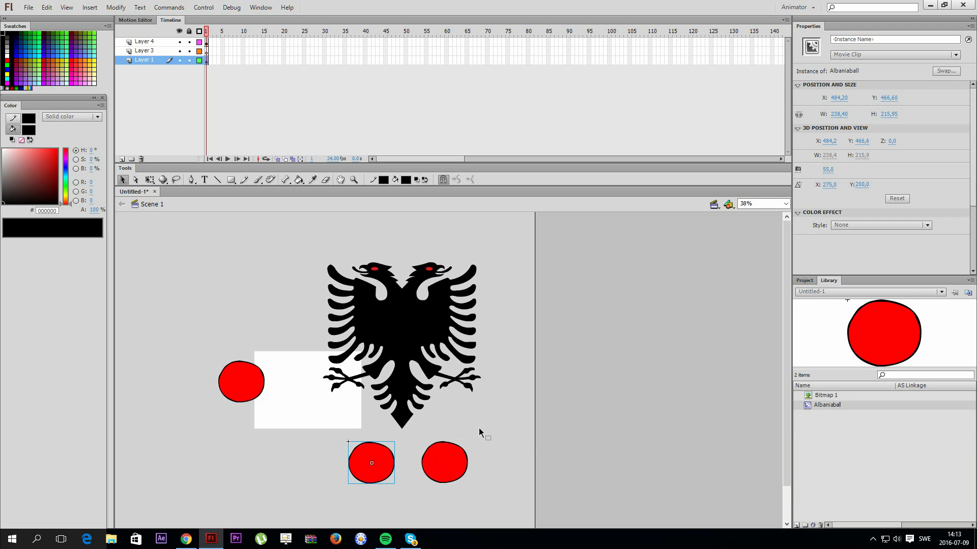
drag(485, 480, 372, 442)
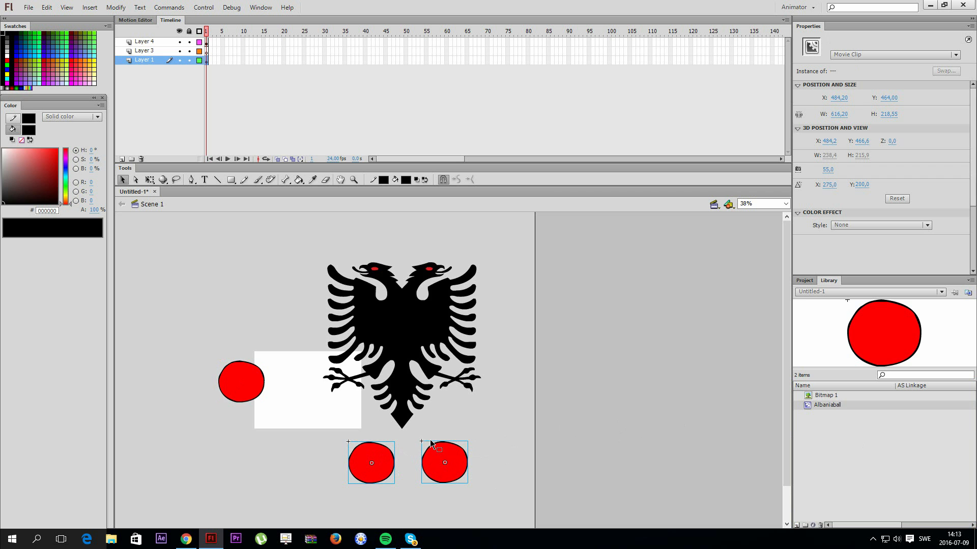
key(Delete)
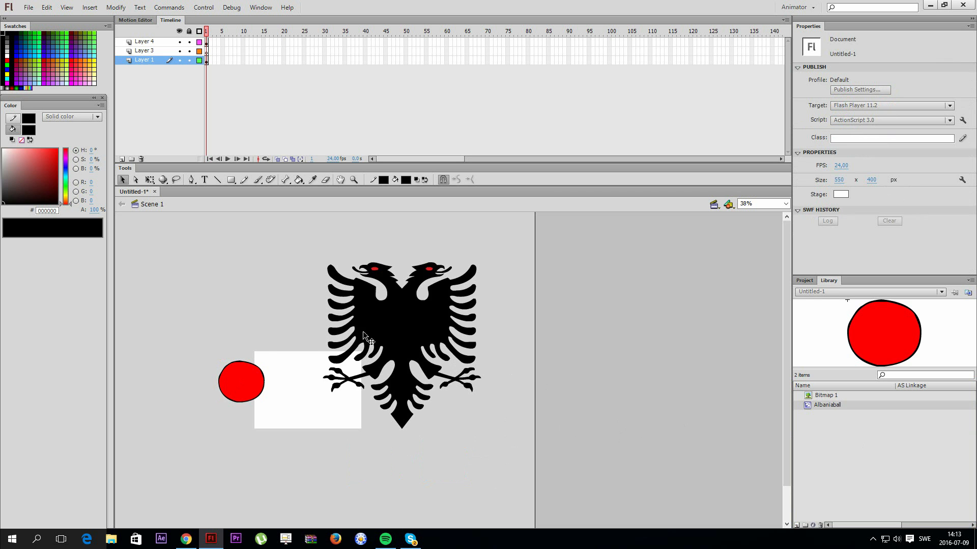
Step: Enlarge the red ball to about twice its size with Free Transform and place it against the stage's left edge
click(253, 390)
drag(238, 370, 225, 324)
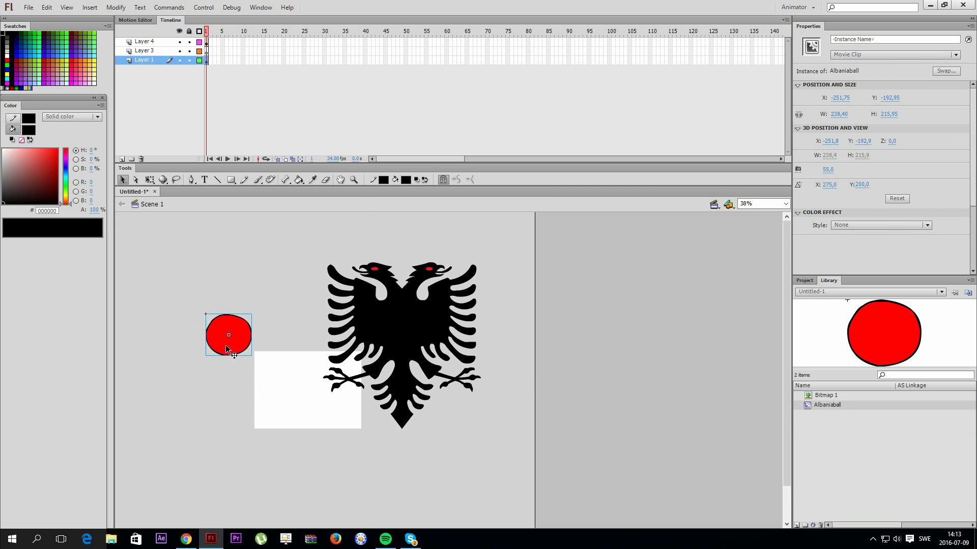
right_click(225, 325)
click(264, 311)
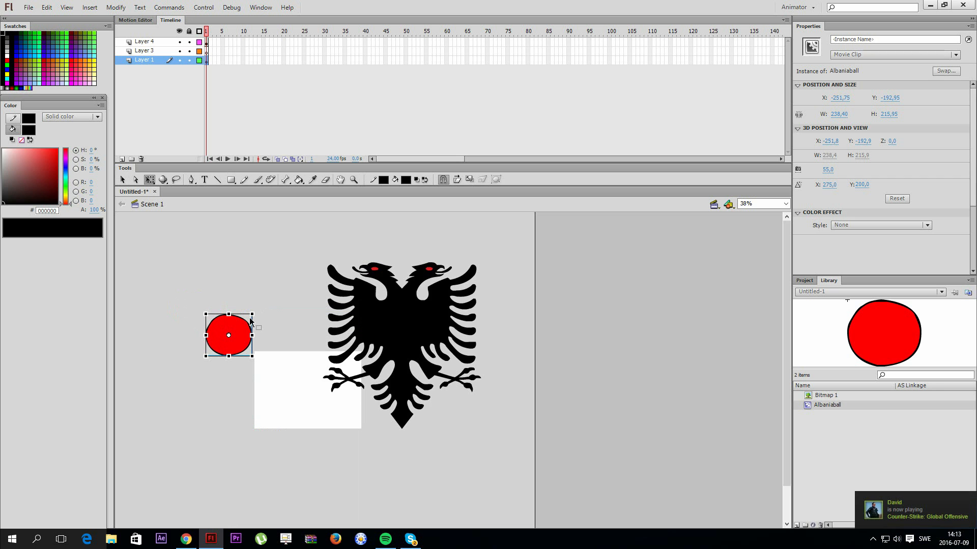
drag(252, 314, 328, 272)
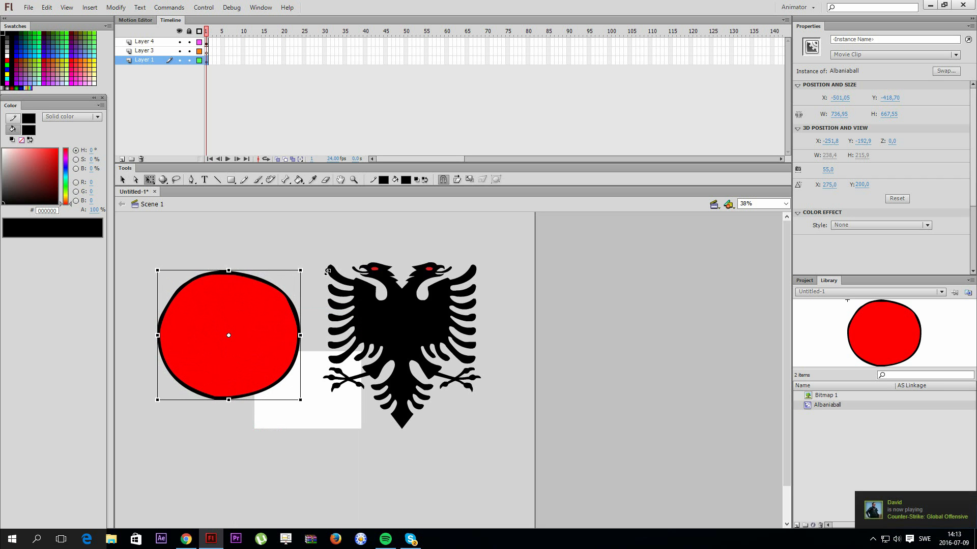
key(ctrl+z)
mouse_move(242, 331)
mouse_down()
mouse_move(218, 371)
mouse_move(274, 313)
mouse_move(254, 325)
mouse_up()
Step: Move the whole eagle left to about X 240, Y -494 and convert it to a movie clip symbol named eagle
drag(302, 233, 496, 457)
drag(419, 316, 395, 310)
right_click(396, 312)
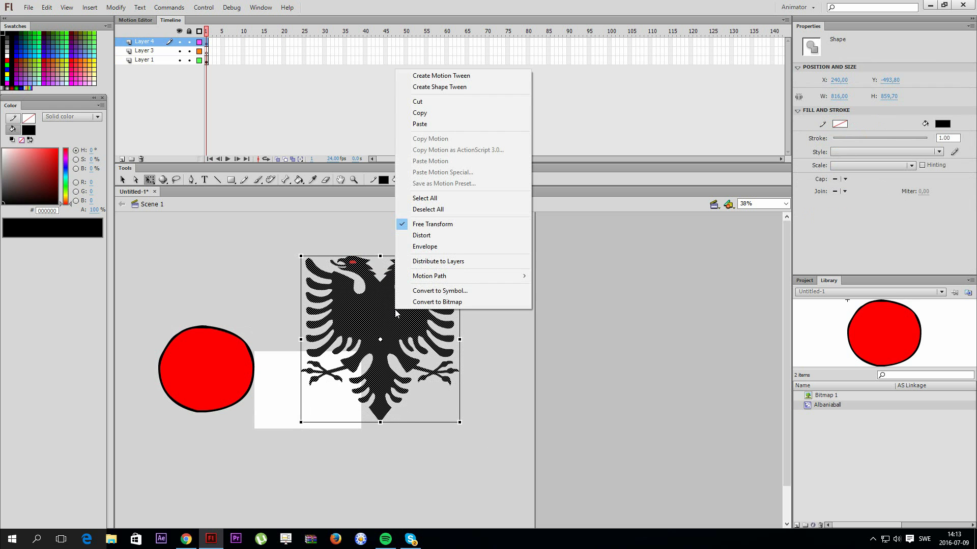
click(420, 291)
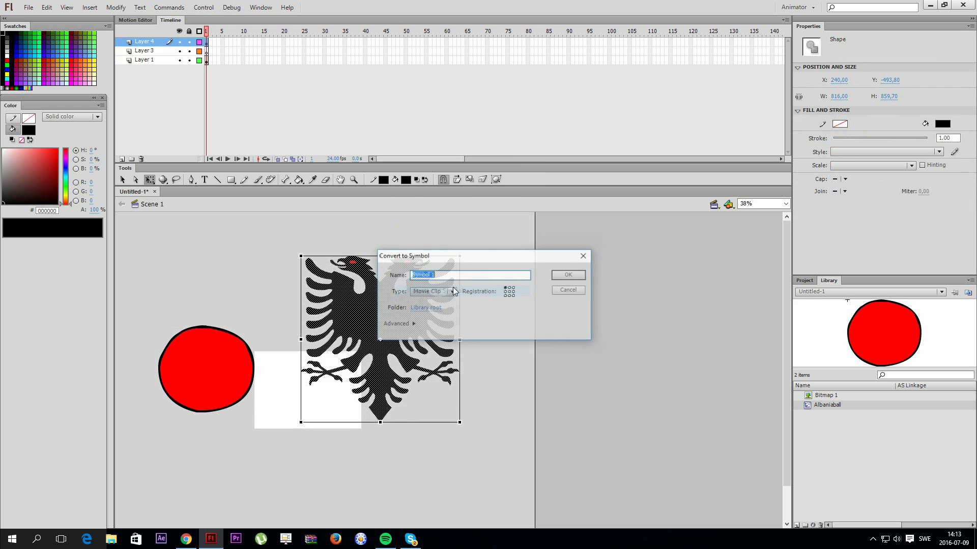
text(eagle)
key(Return)
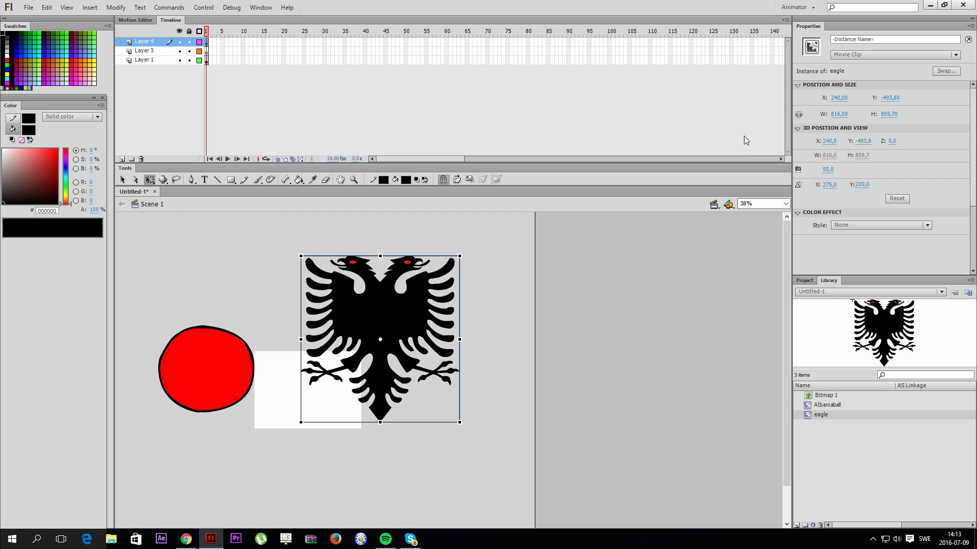
Step: Shrink the eagle to about 298 by 314 with Free Transform, centre it on the red ball and move both onto the stage
drag(404, 317, 225, 354)
drag(279, 293, 215, 358)
key(v)
key(z)
click(281, 393)
key(v)
drag(152, 248, 553, 382)
key(space)
drag(718, 385, 628, 412)
click(599, 382)
Step: Delete Layer 3 from the timeline
drag(145, 43, 142, 55)
right_click(146, 47)
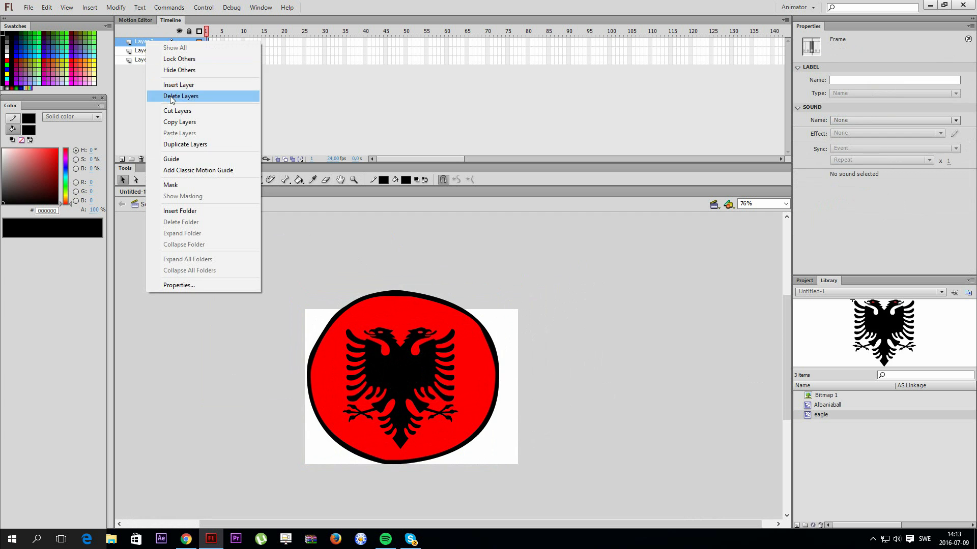
click(172, 94)
Step: Nudge the eagle slightly upward on the red ball to about Y 39.5
key(ctrl+a)
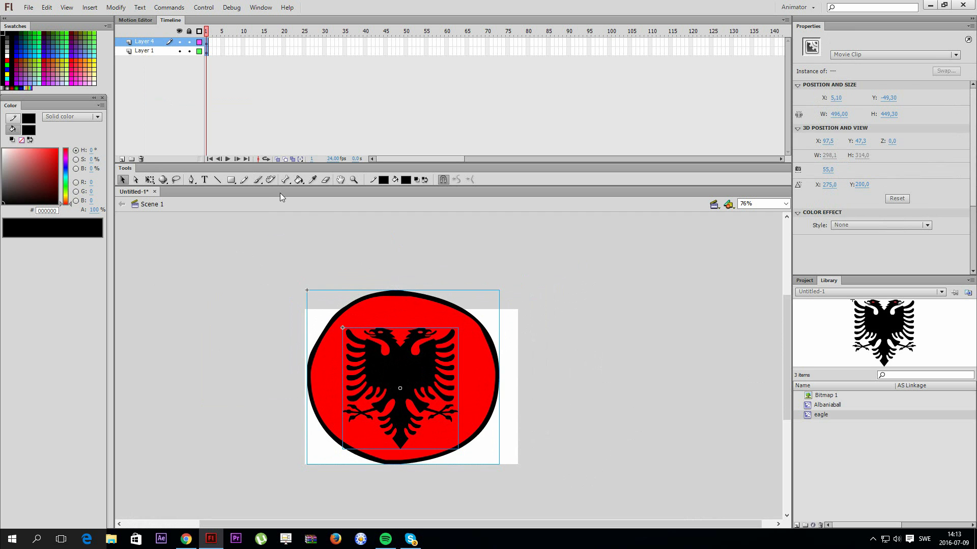
click(539, 383)
mouse_move(426, 379)
mouse_down()
mouse_move(456, 375)
mouse_move(395, 374)
mouse_move(481, 376)
mouse_move(427, 376)
mouse_up()
click(576, 426)
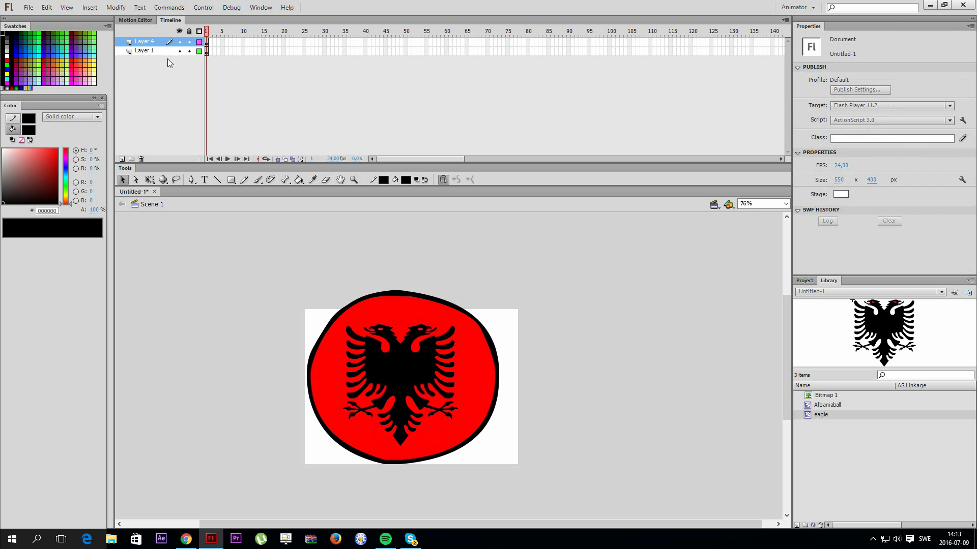
Step: Convert the red ball and eagle together to a movie clip symbol named albaniaball2
key(ctrl+a)
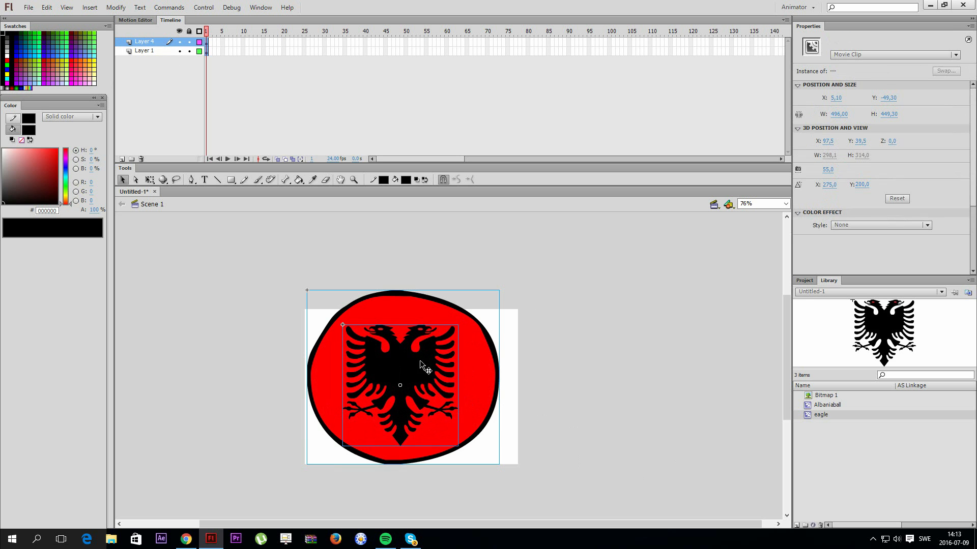
right_click(390, 359)
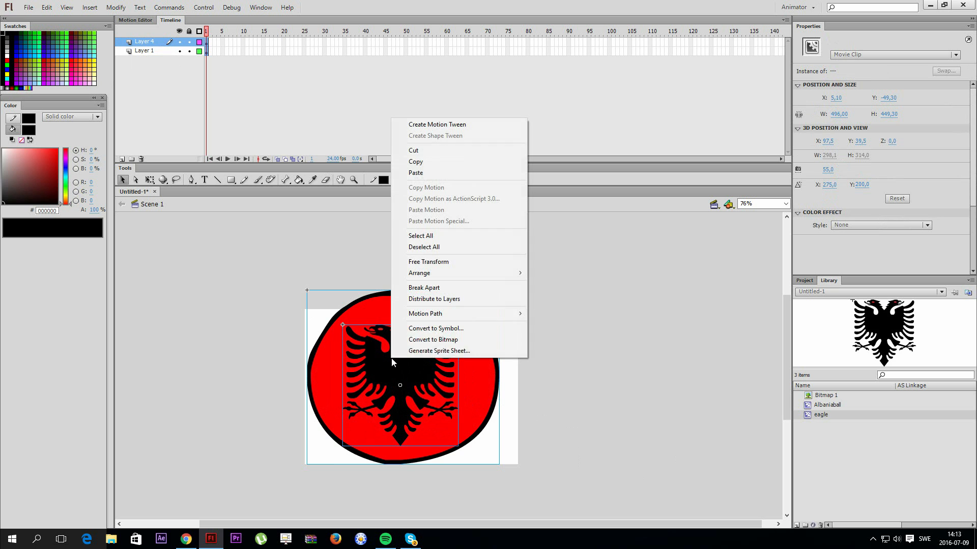
click(429, 329)
text(albaniaball2)
key(Return)
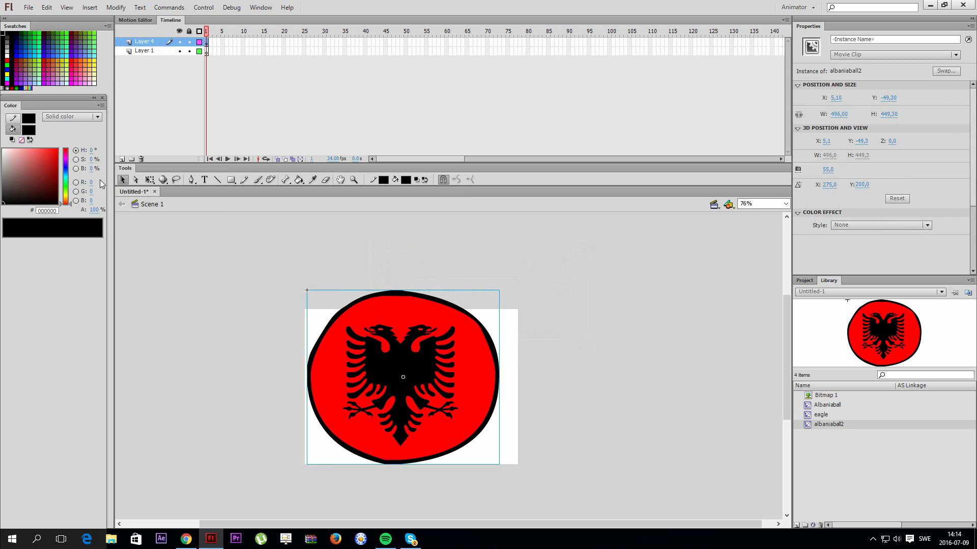
Step: Delete the empty Layer 1 from the timeline
click(153, 51)
key(Delete)
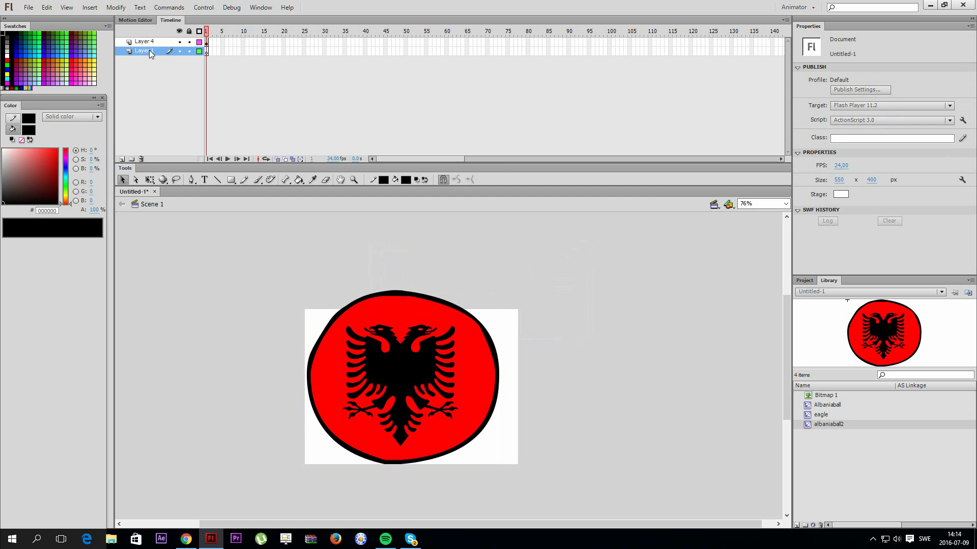
right_click(150, 56)
click(182, 108)
Step: Shrink the albaniaball2 instance to about 264 by 239 with Free Transform and place it near the middle of the stage
drag(465, 332, 455, 336)
right_click(448, 346)
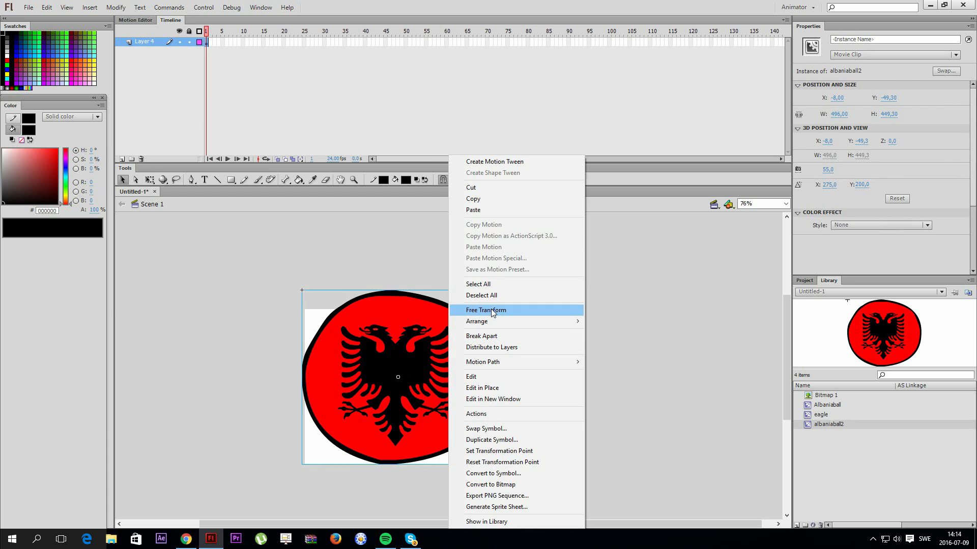
click(486, 310)
drag(494, 290, 449, 330)
key(z)
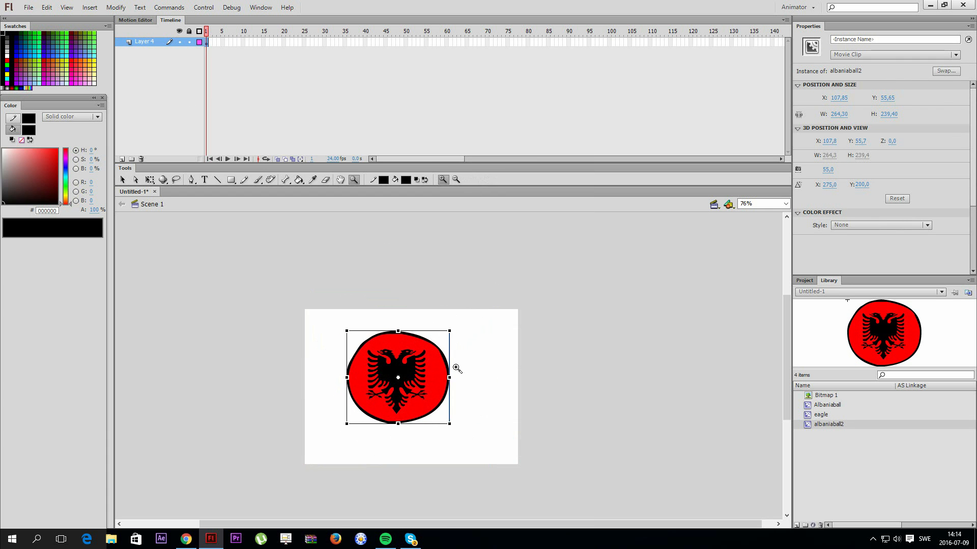
click(456, 367)
key(v)
key(space)
drag(458, 405, 477, 422)
click(565, 398)
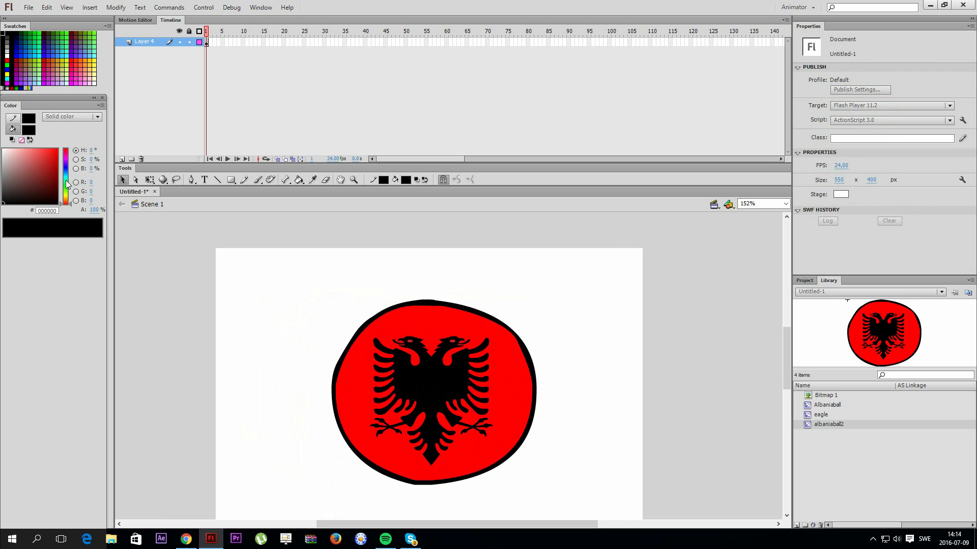
Step: Add a new layer and brush a black half-dome eye outline with a flat base beside the ball
click(121, 159)
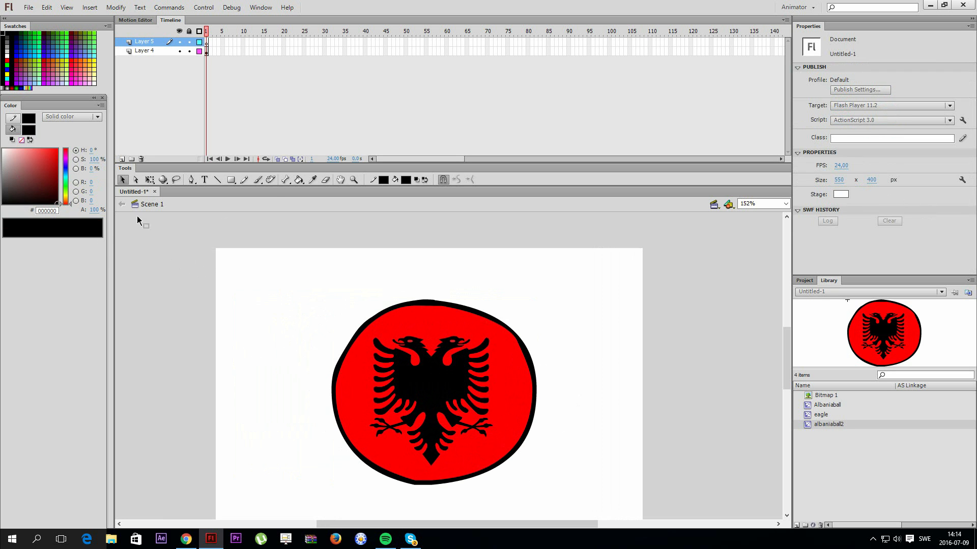
key(b)
mouse_move(246, 316)
mouse_down()
mouse_move(262, 291)
mouse_move(289, 283)
mouse_up()
key(ctrl+z)
mouse_move(247, 317)
mouse_down()
mouse_move(258, 297)
mouse_move(284, 290)
mouse_move(307, 311)
mouse_move(247, 317)
mouse_up()
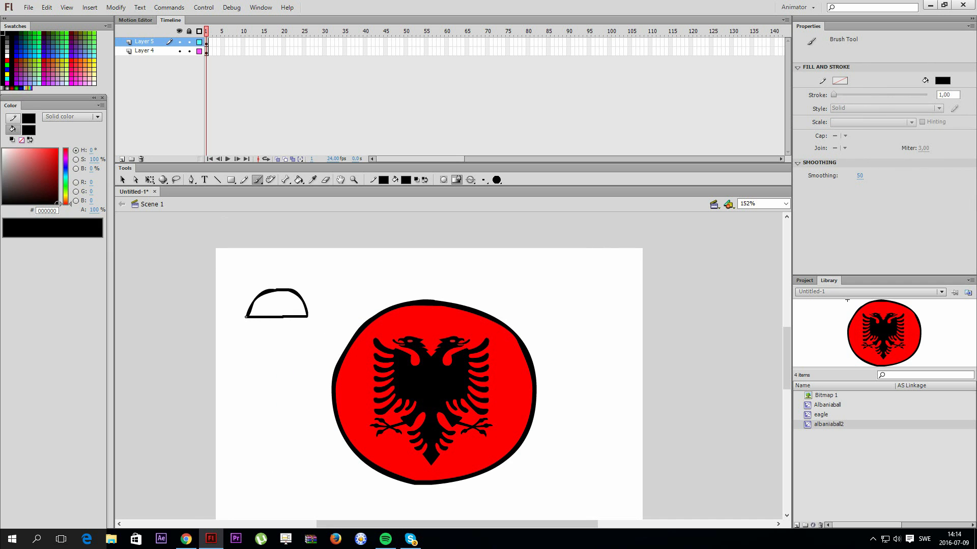
Step: Fill the inside of the eye outline with white
key(u)
key(i)
click(318, 275)
click(279, 301)
Step: Move the eye drawing to about X 11, Y 11 and convert it to a movie clip symbol named eye
key(v)
drag(206, 276, 316, 333)
drag(292, 301, 269, 269)
right_click(268, 270)
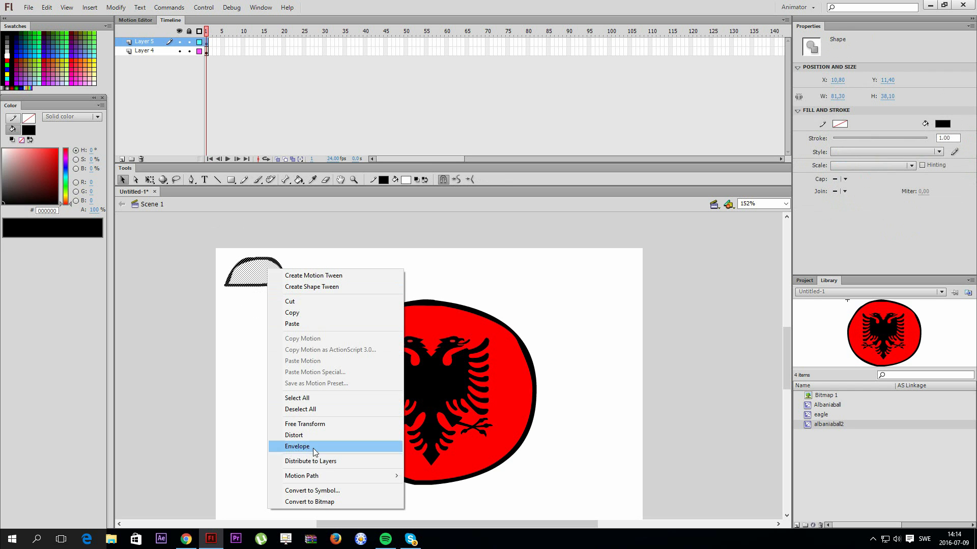
click(321, 490)
text(eye)
key(Return)
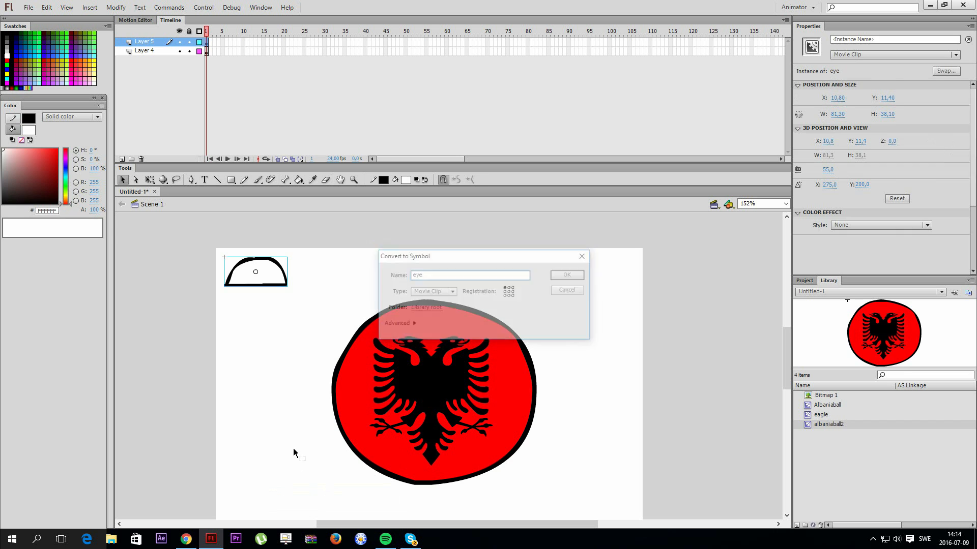
click(263, 339)
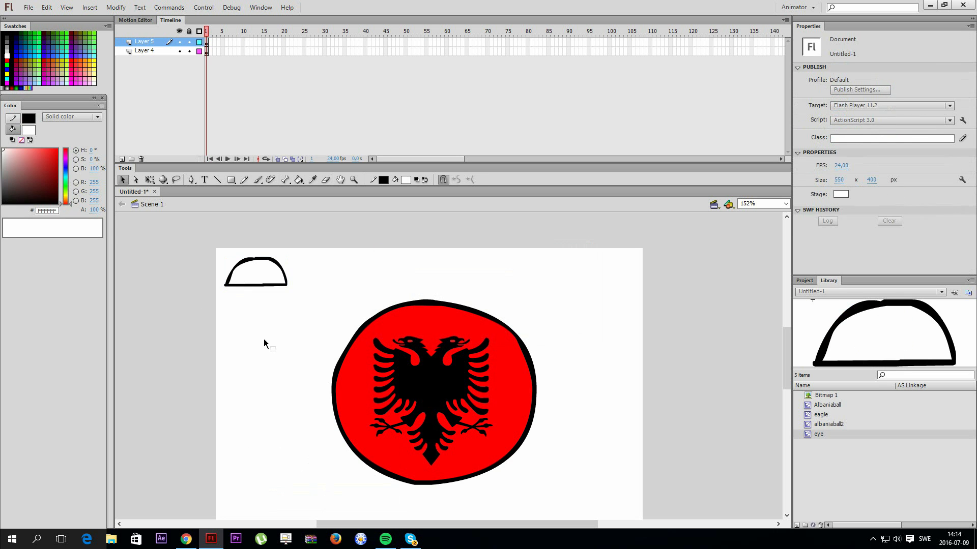
Step: Duplicate the eye beside the original and delete the copy
click(273, 279)
key(alt)
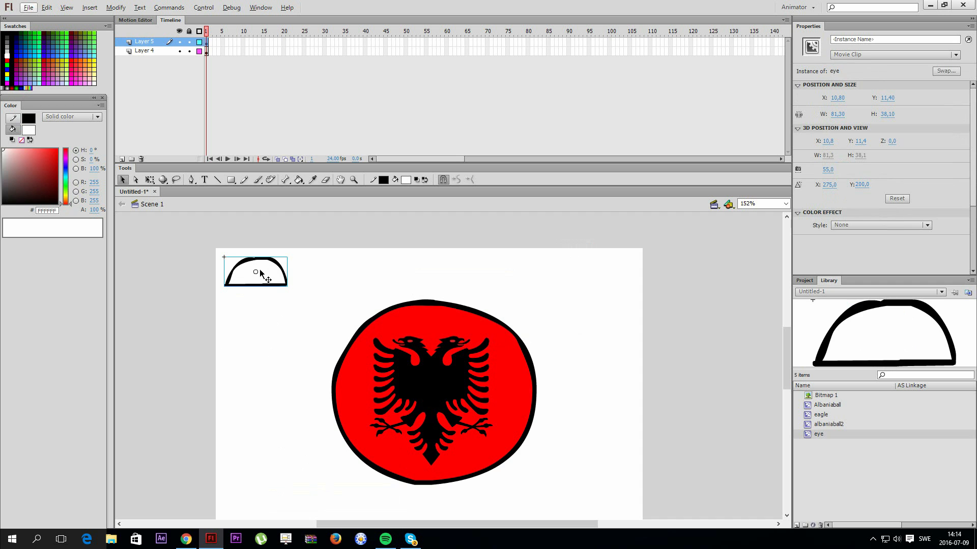
key(alt)
drag(270, 271, 329, 276)
drag(212, 239, 342, 279)
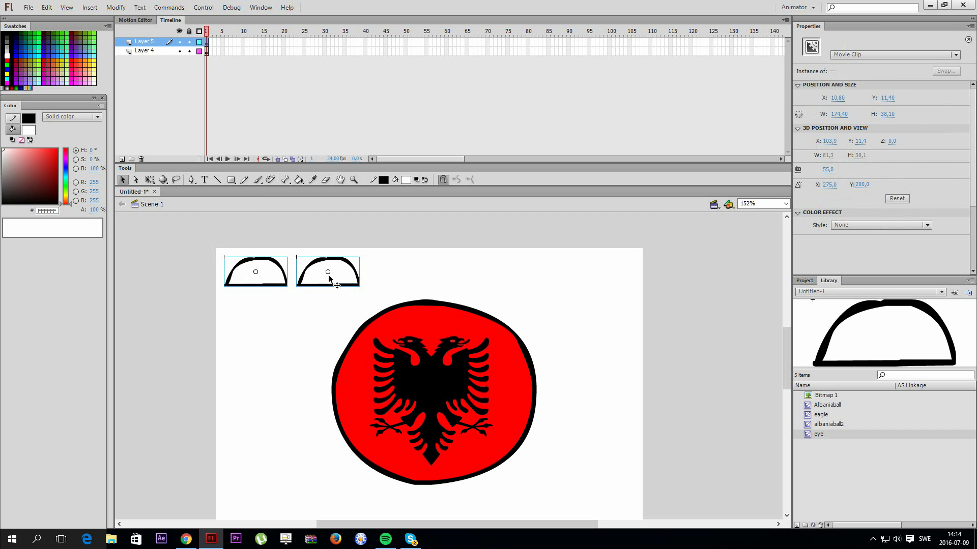
key(Escape)
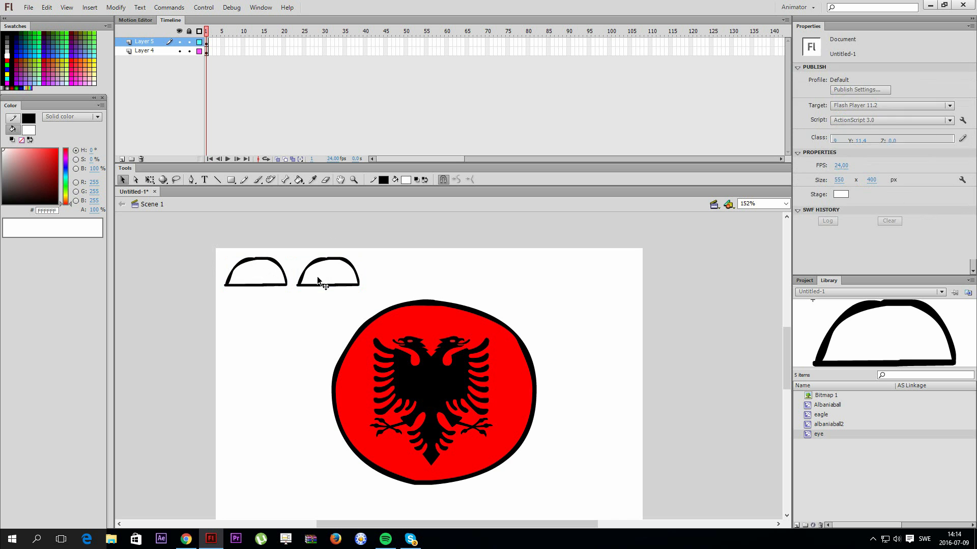
click(344, 266)
key(Delete)
Step: Paste a copy of the eye in place, separate the two and delete one of them
right_click(267, 282)
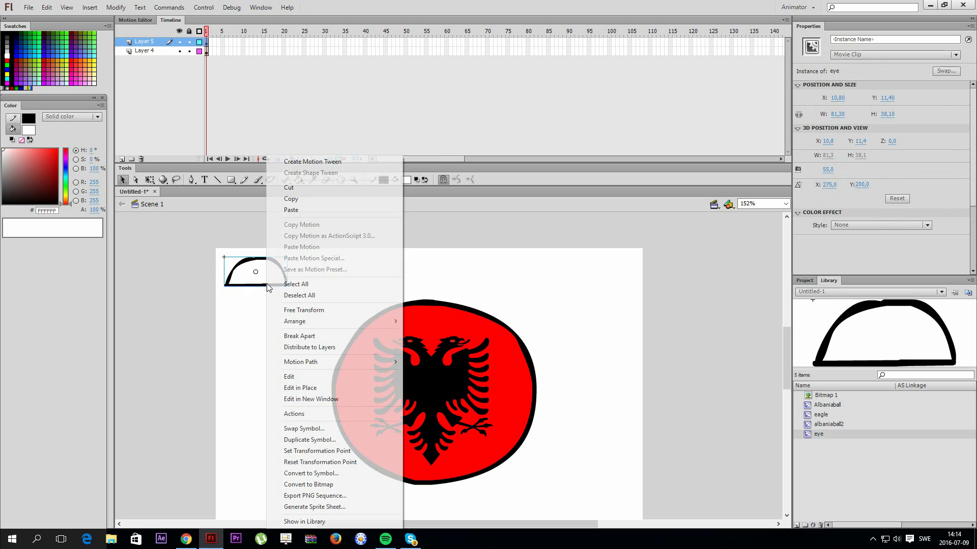
click(302, 201)
right_click(345, 252)
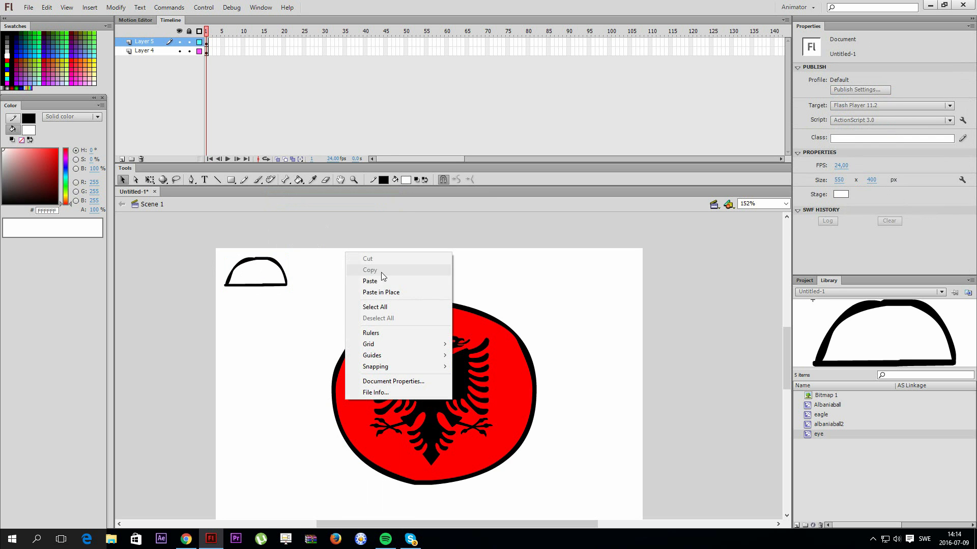
click(379, 290)
drag(265, 283, 299, 270)
shift+click(267, 259)
click(326, 290)
click(315, 277)
key(Delete)
Step: Shift the eye to about X 25, Y 15, duplicate it alongside and place both eyes over the eagle's heads on the ball
drag(228, 276, 267, 279)
click(274, 301)
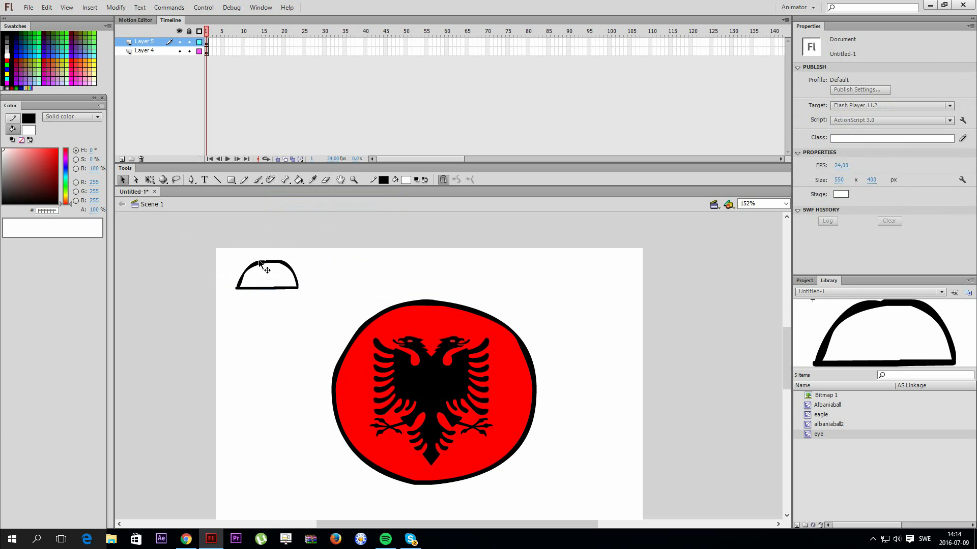
click(272, 281)
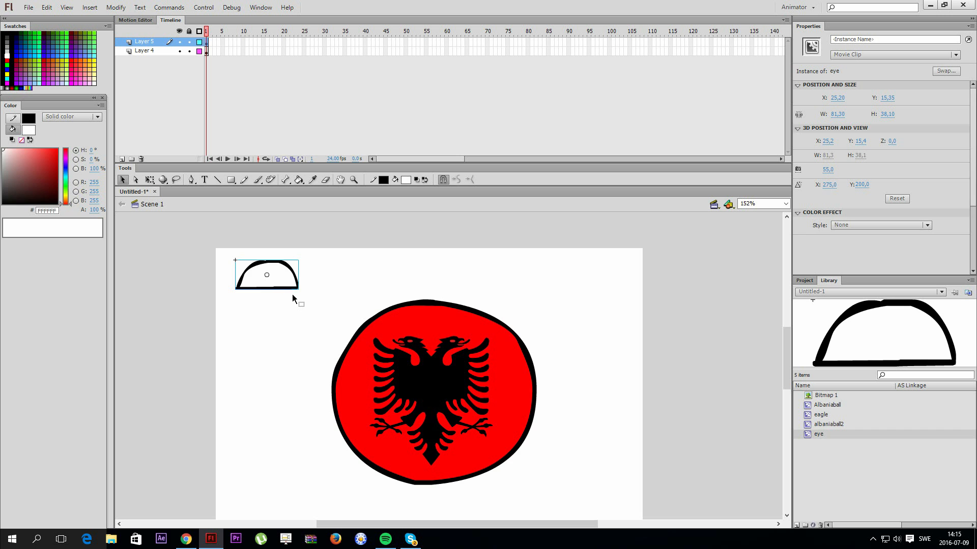
alt+drag(270, 279, 340, 280)
drag(328, 279, 462, 351)
click(569, 340)
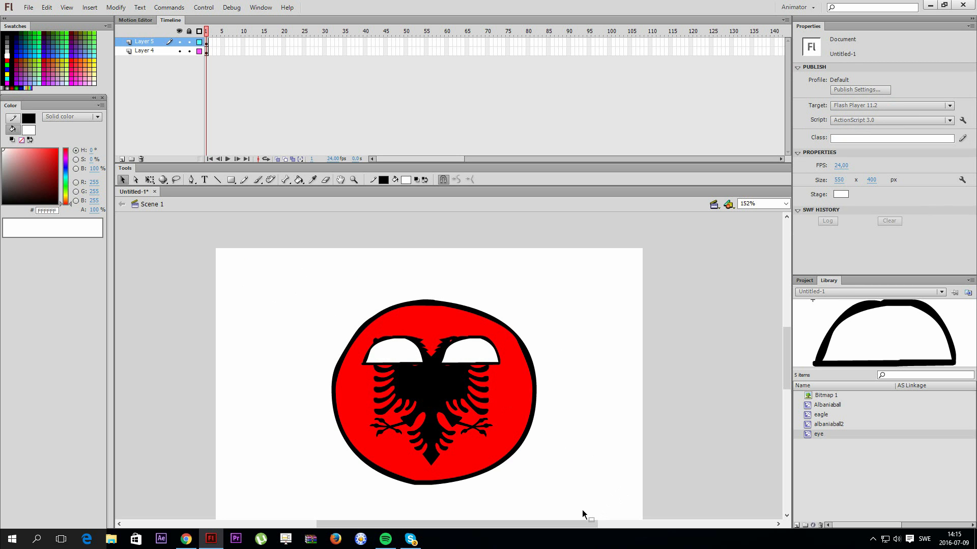
Step: Adjust the eyes' position on the ball and move the whole character to about X 124, Y 71
drag(301, 296, 448, 388)
mouse_move(438, 382)
mouse_down()
mouse_move(364, 356)
mouse_move(388, 349)
mouse_move(442, 367)
mouse_up()
click(785, 204)
click(755, 211)
drag(515, 346, 497, 371)
click(615, 398)
drag(604, 470, 345, 244)
mouse_move(499, 379)
mouse_down()
mouse_move(408, 348)
mouse_move(503, 383)
mouse_move(485, 389)
mouse_move(460, 368)
mouse_move(562, 380)
mouse_move(501, 393)
mouse_up()
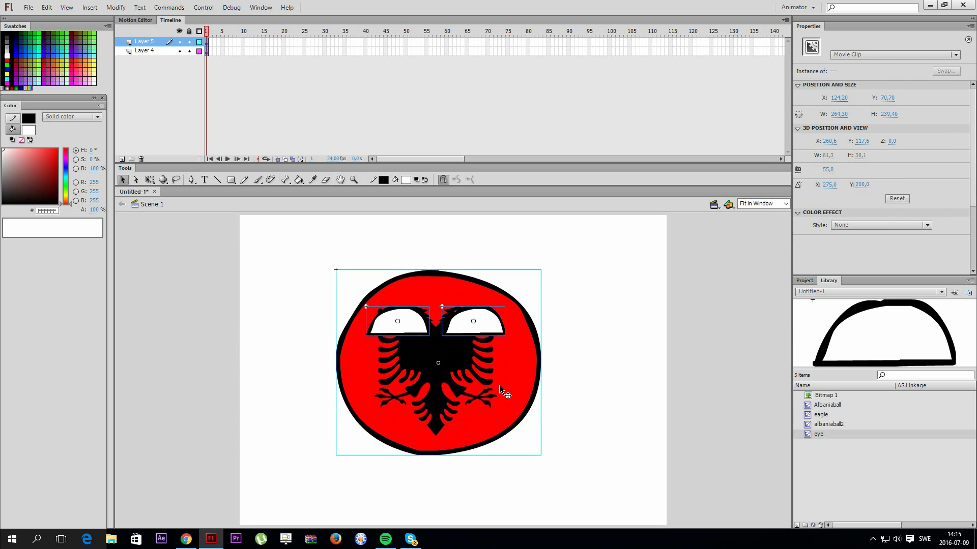
Step: Move the ball away from the eyes and convert both eyes to one movie clip symbol named eyes
click(602, 339)
drag(541, 356, 292, 392)
drag(571, 377, 363, 304)
right_click(407, 328)
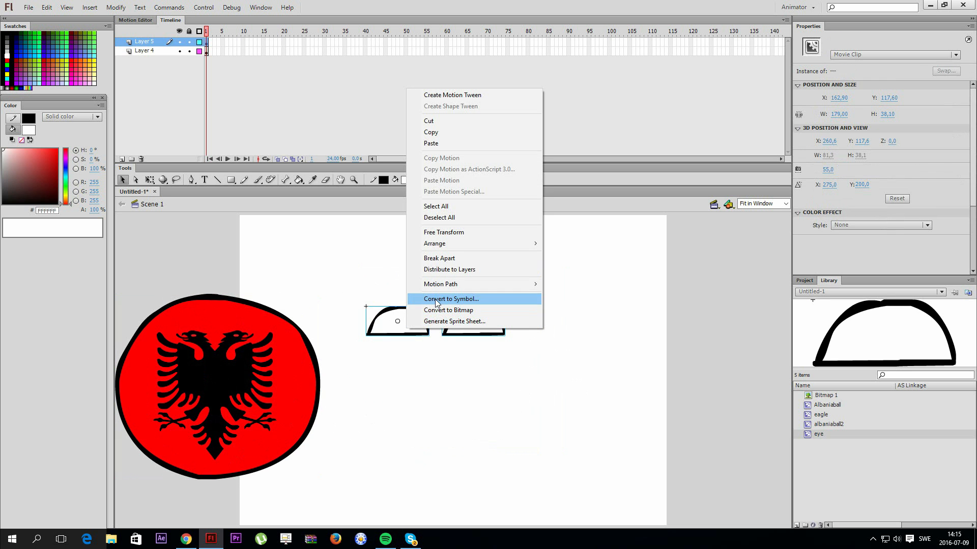
click(452, 299)
text(eyes)
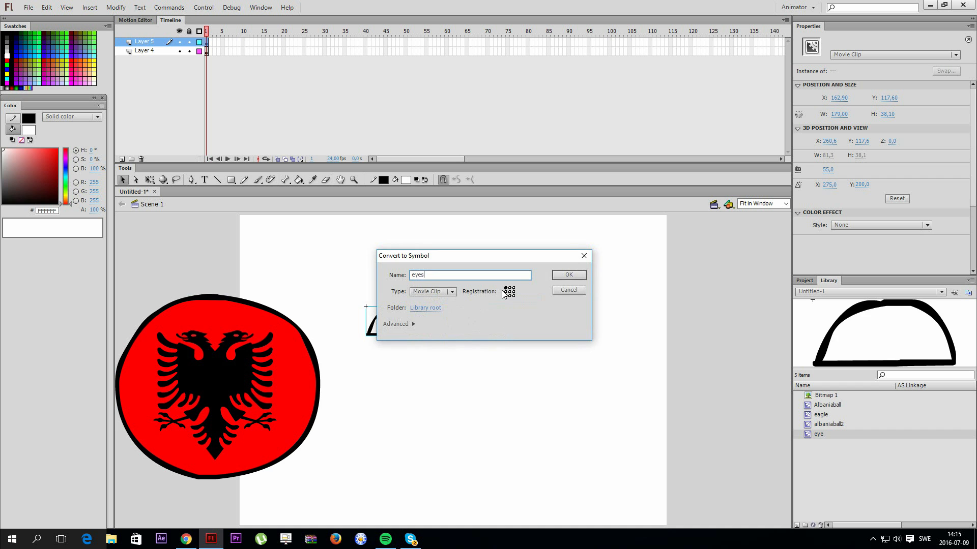
key(Return)
Step: Move the eyes to about X 152, Y 140 and place the ball back beneath them
drag(463, 331, 459, 356)
shift+click(249, 356)
click(580, 394)
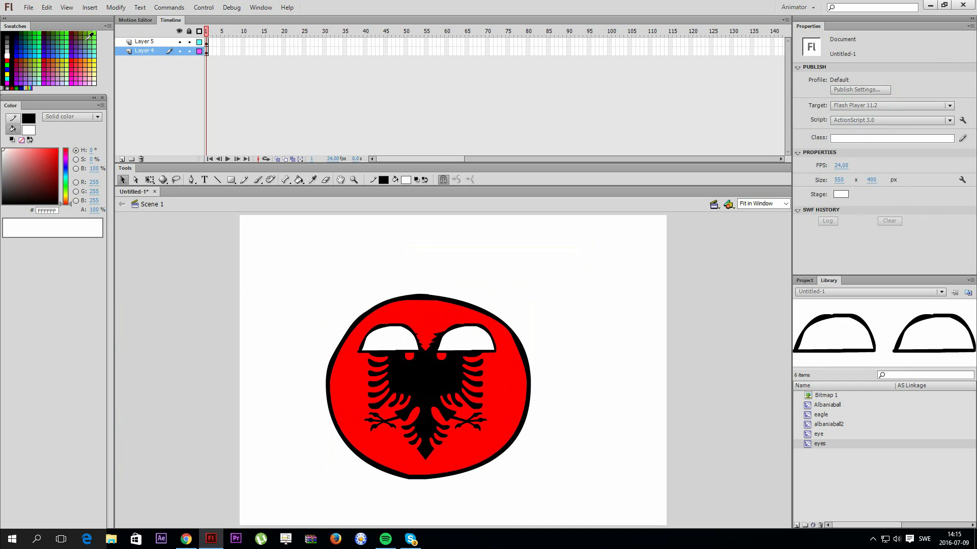
Step: Examine which artwork sits on Layer 4 and which on Layer 5
click(149, 51)
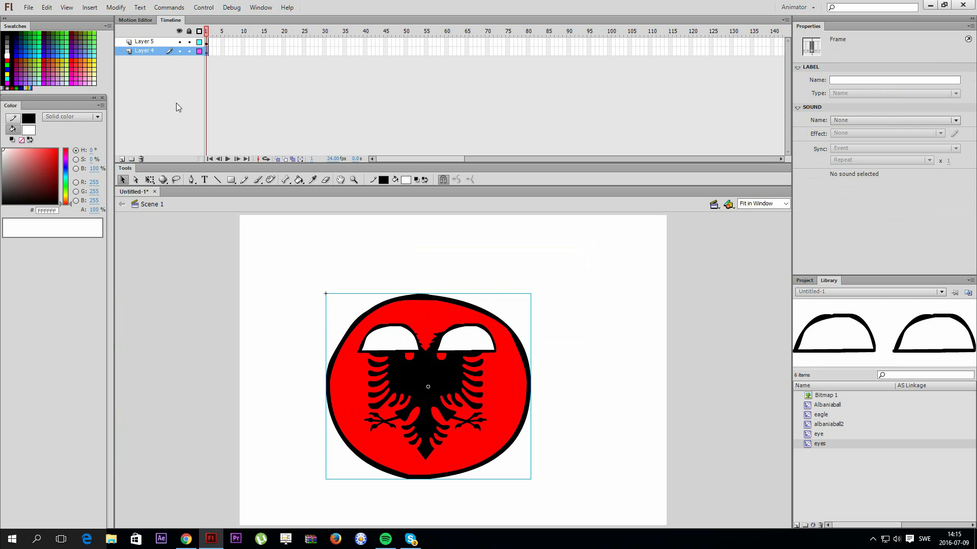
click(421, 398)
click(157, 43)
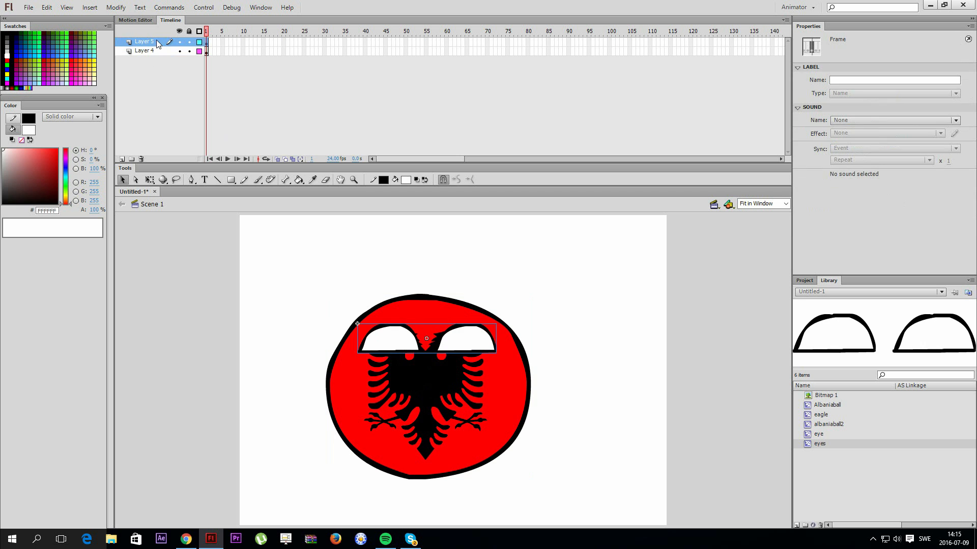
click(540, 353)
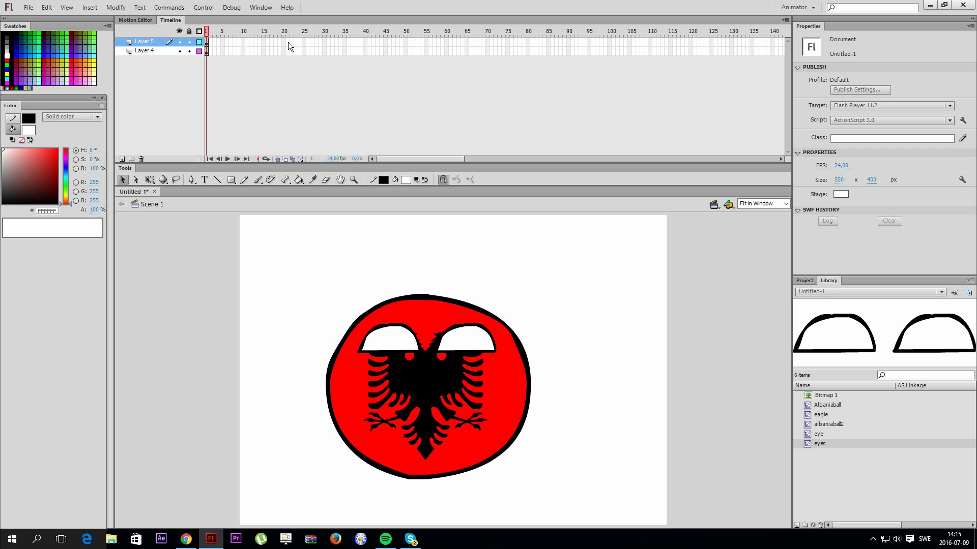
drag(420, 159, 275, 151)
key(ctrl+a)
right_click(489, 365)
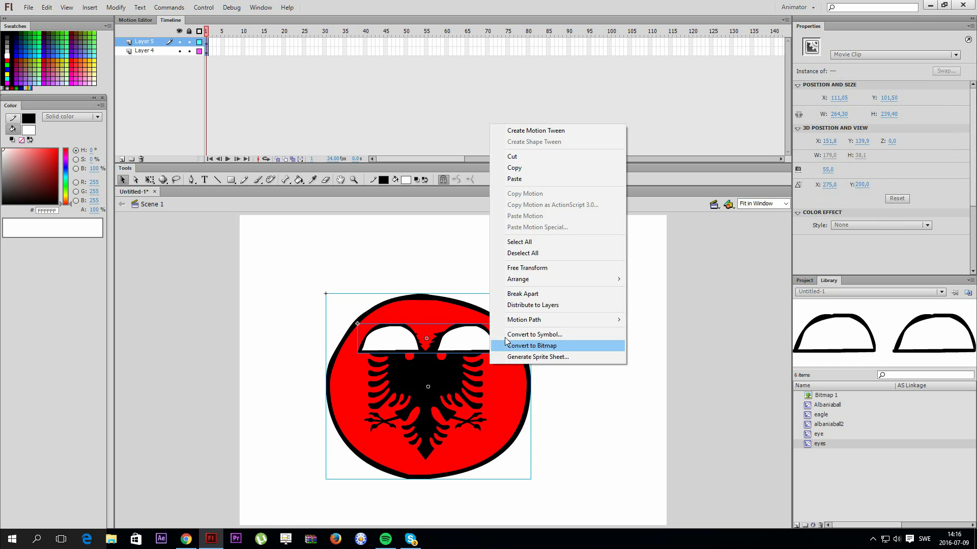
click(242, 242)
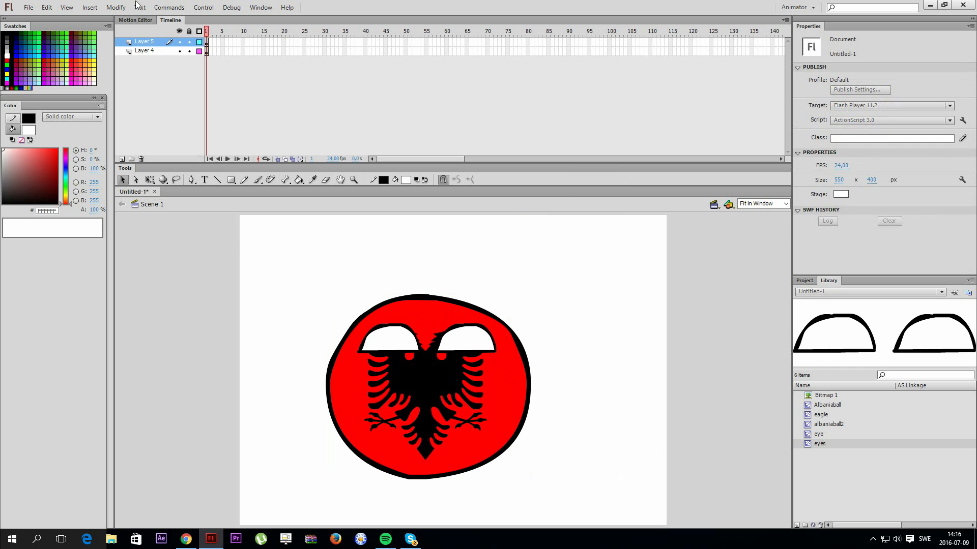
Step: Shrink the eyes to about 70% with Free Transform and place them toward the ball's right edge
right_click(482, 347)
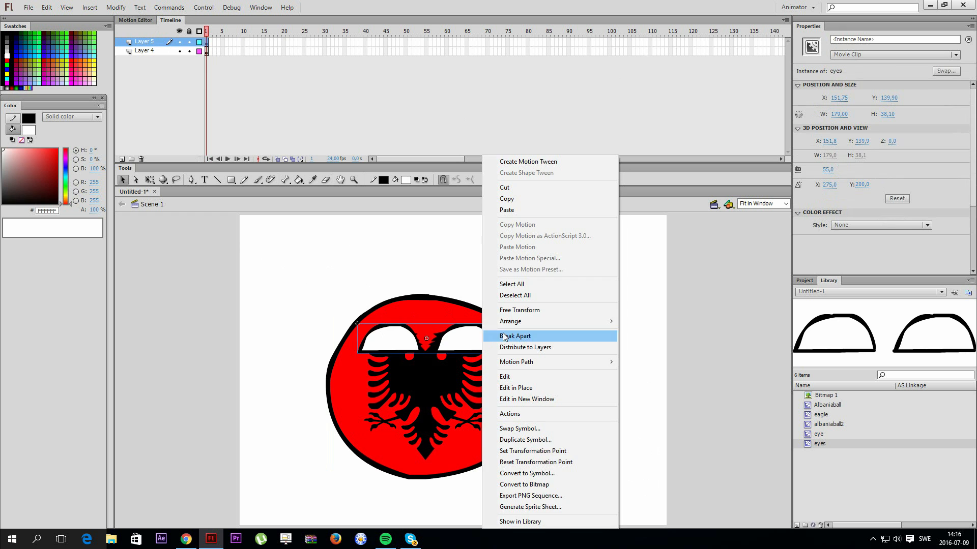
click(504, 310)
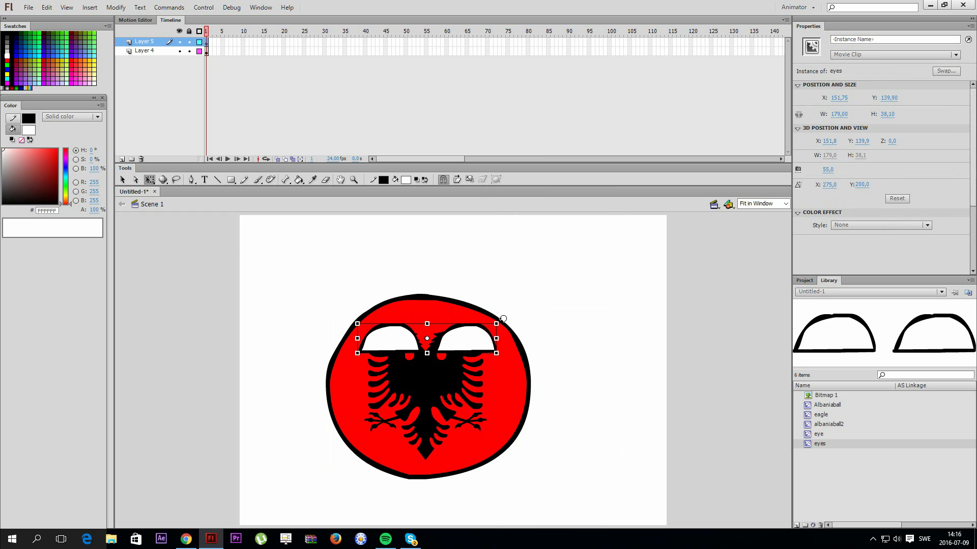
drag(496, 324, 507, 361)
click(574, 410)
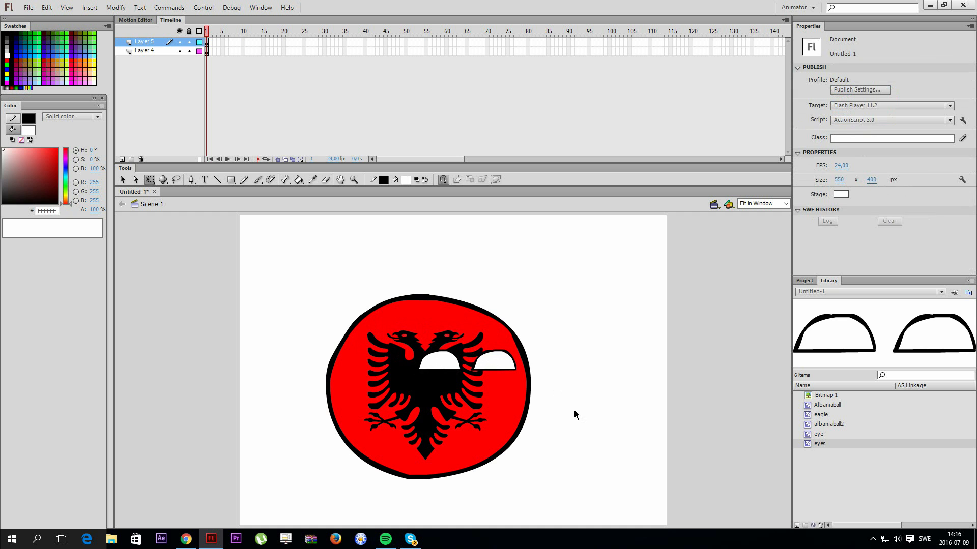
click(207, 51)
click(285, 299)
click(374, 338)
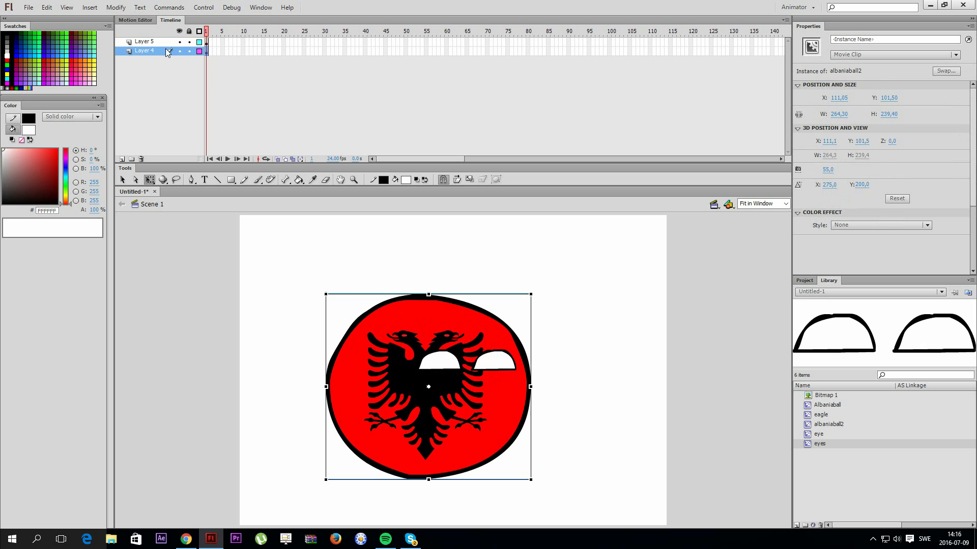
click(150, 44)
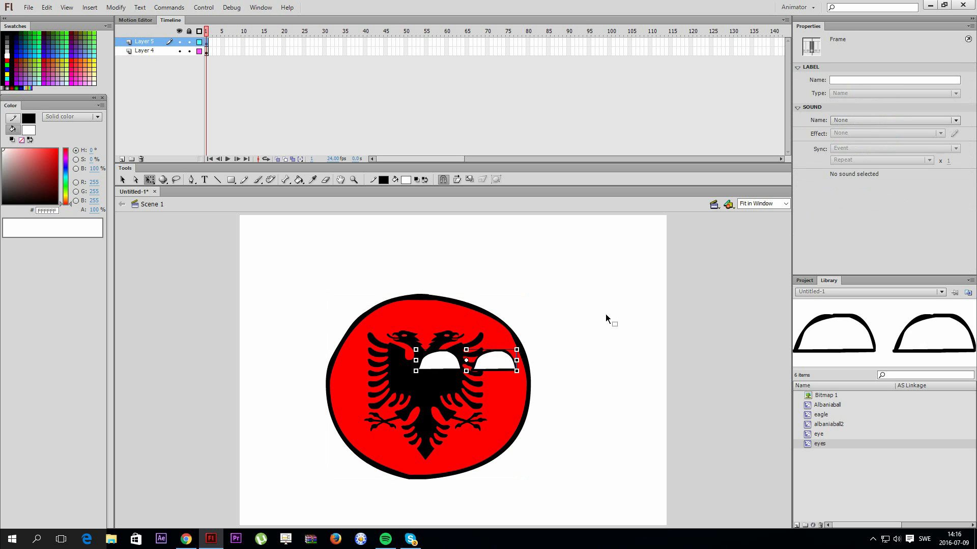
click(574, 357)
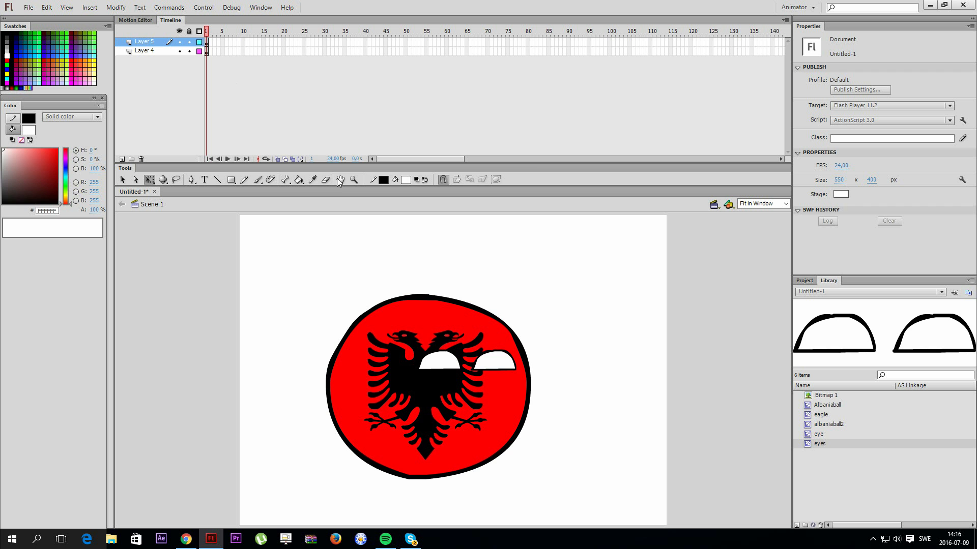
Step: Tilt the ball and the eyes together slightly counterclockwise and move them up toward the middle of the stage
click(380, 301)
drag(462, 362, 472, 346)
drag(552, 279, 523, 284)
mouse_move(491, 365)
mouse_down()
mouse_move(484, 341)
mouse_move(504, 353)
mouse_up()
click(227, 233)
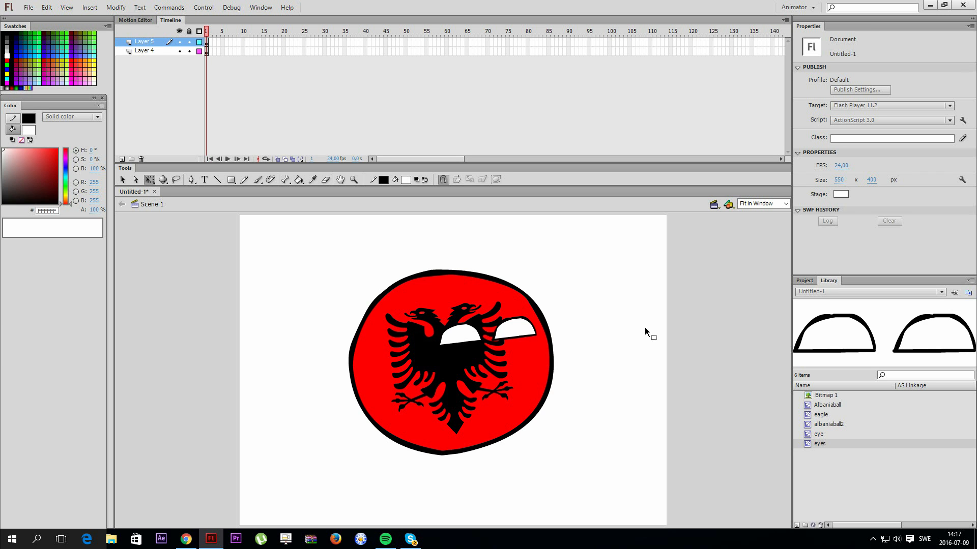
Step: Try to set the document's frame rate to 18 fps
click(847, 166)
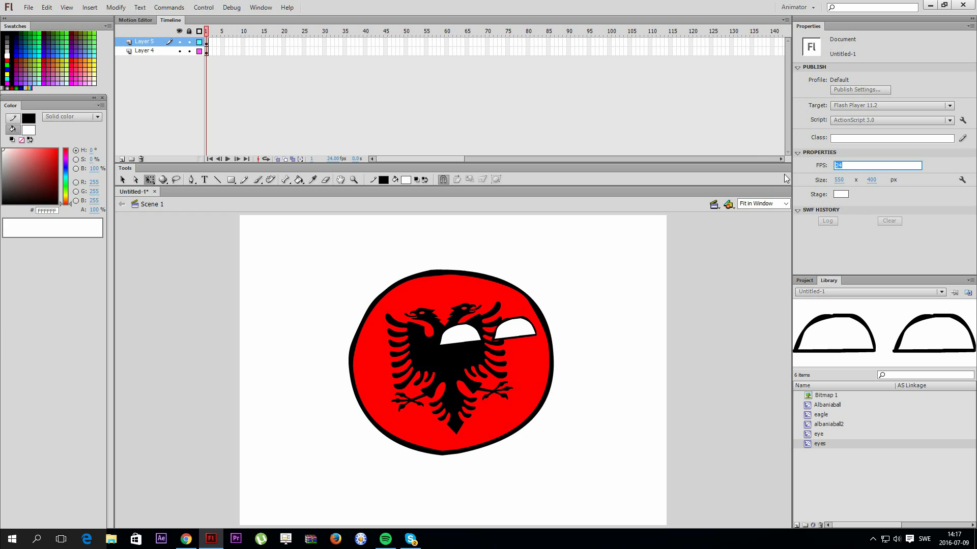
click(389, 81)
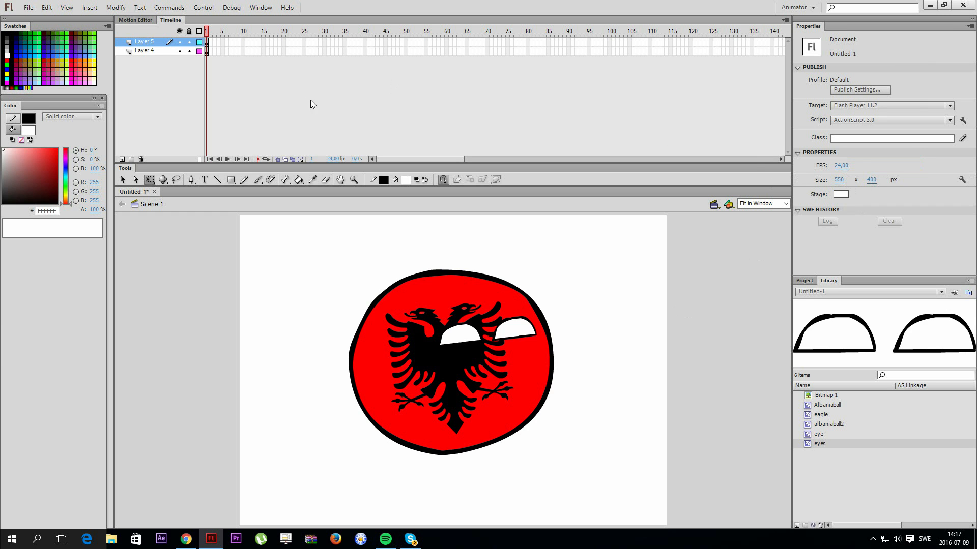
click(845, 166)
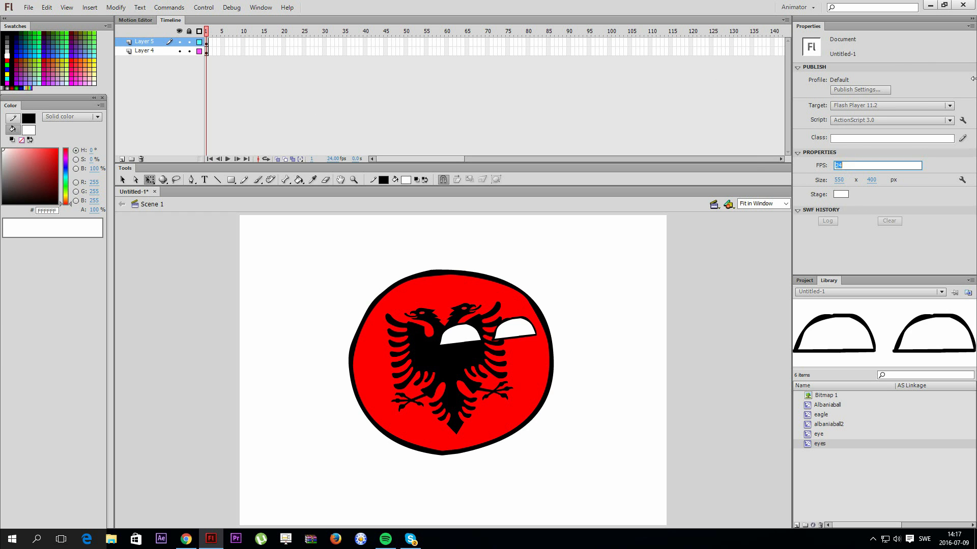
text(18)
key(Return)
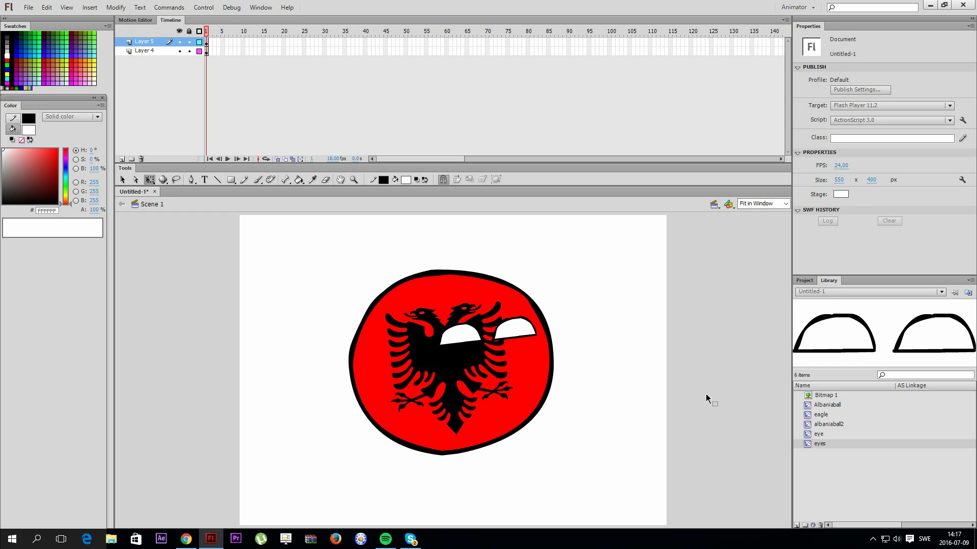
Step: Insert keyframes at frame 2 on both Layer 4 and Layer 5
drag(638, 464, 292, 257)
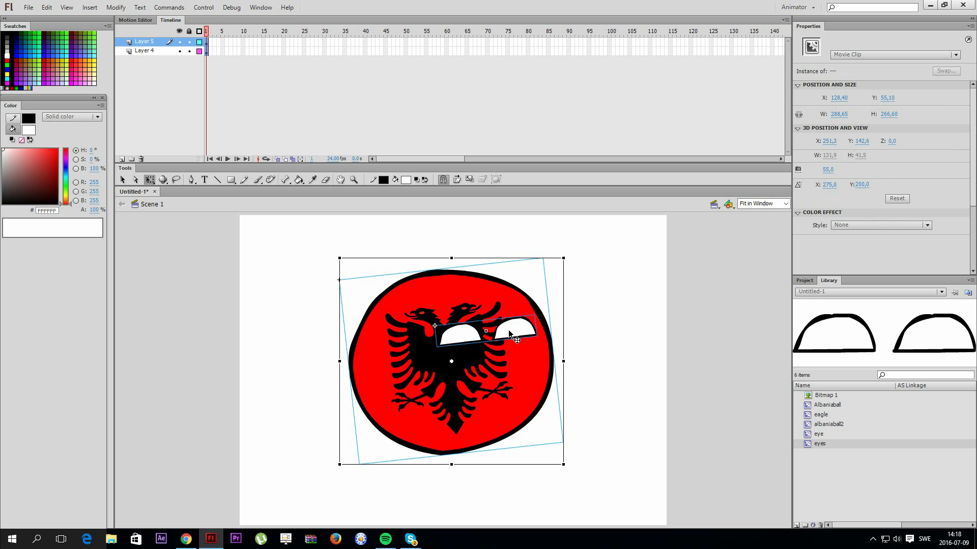
click(231, 84)
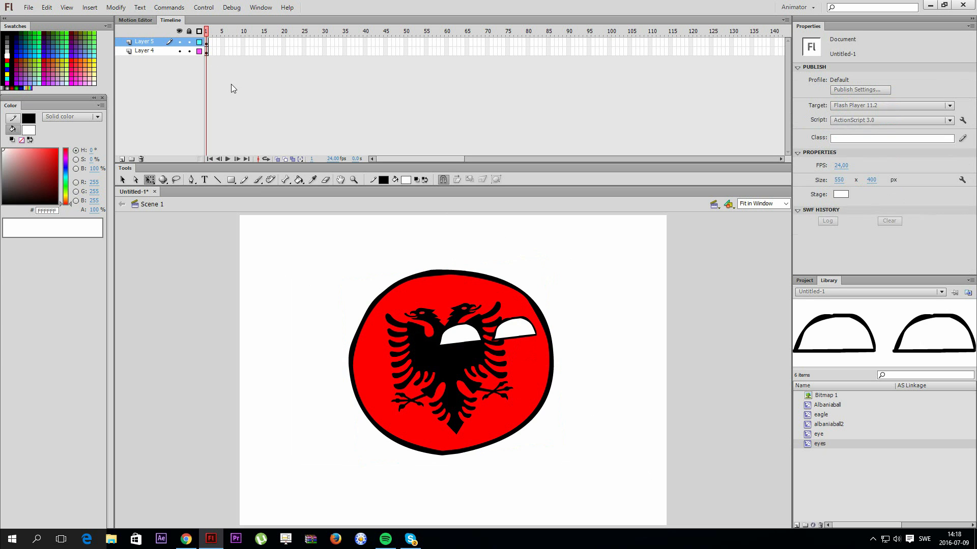
click(206, 50)
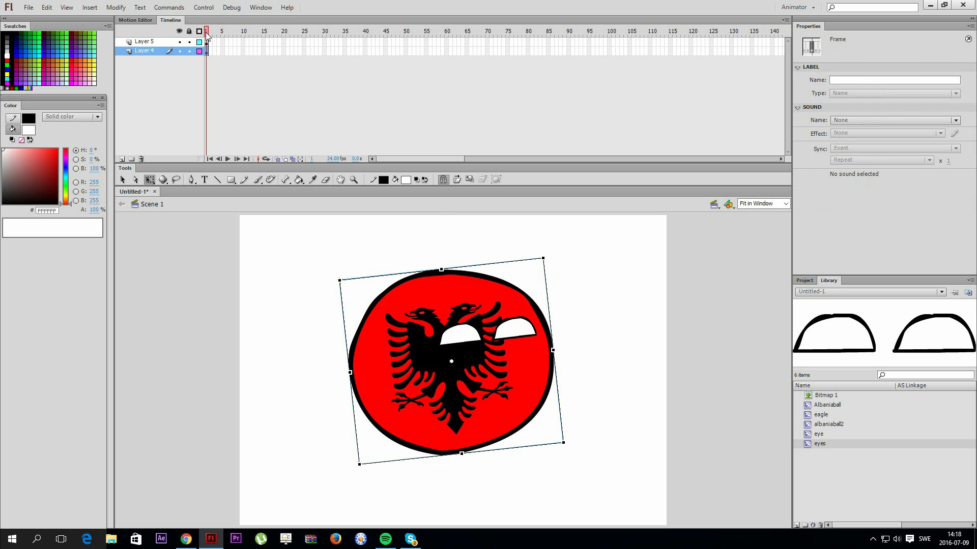
click(206, 32)
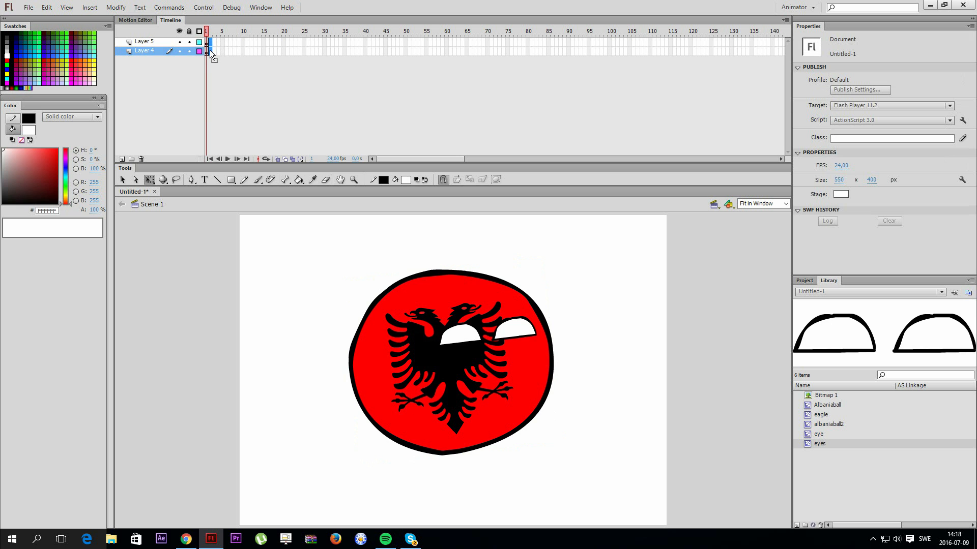
right_click(210, 51)
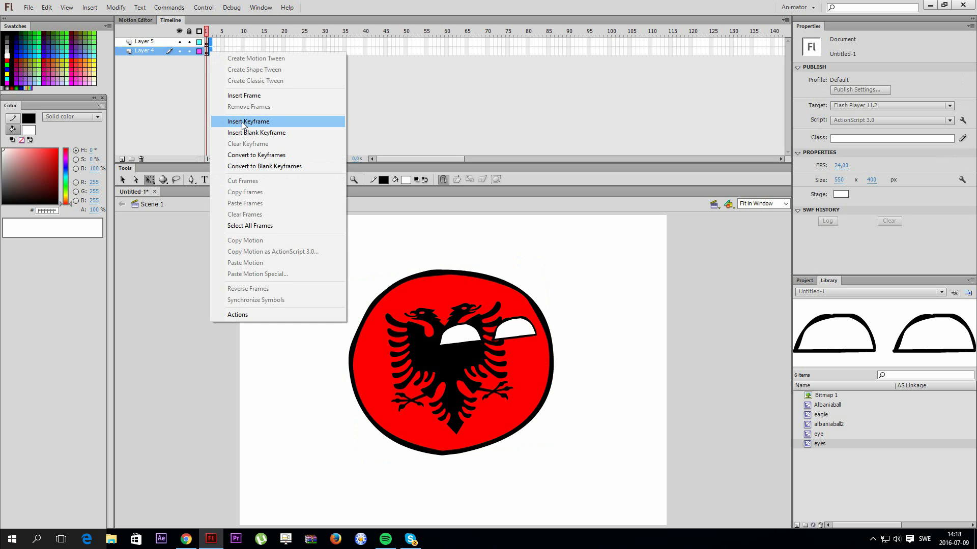
click(209, 43)
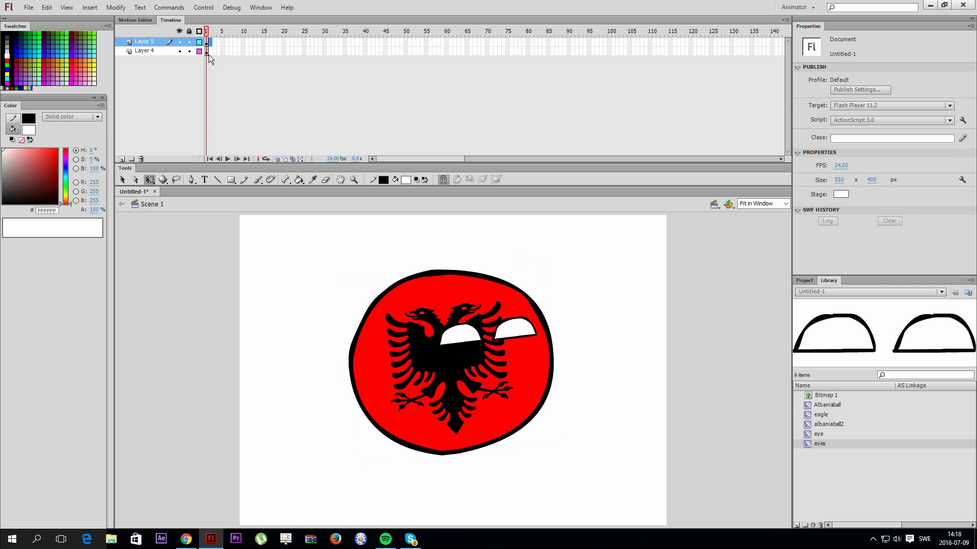
right_click(210, 44)
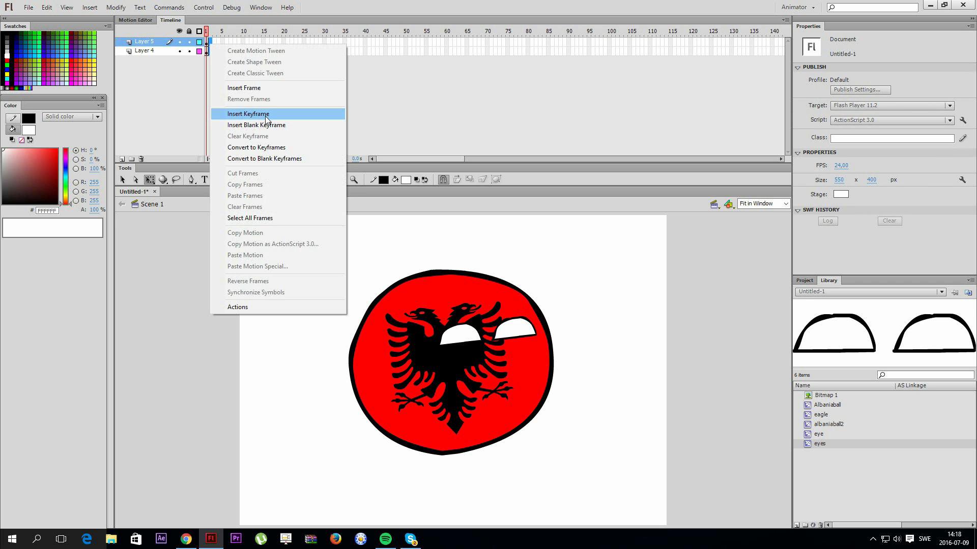
click(265, 116)
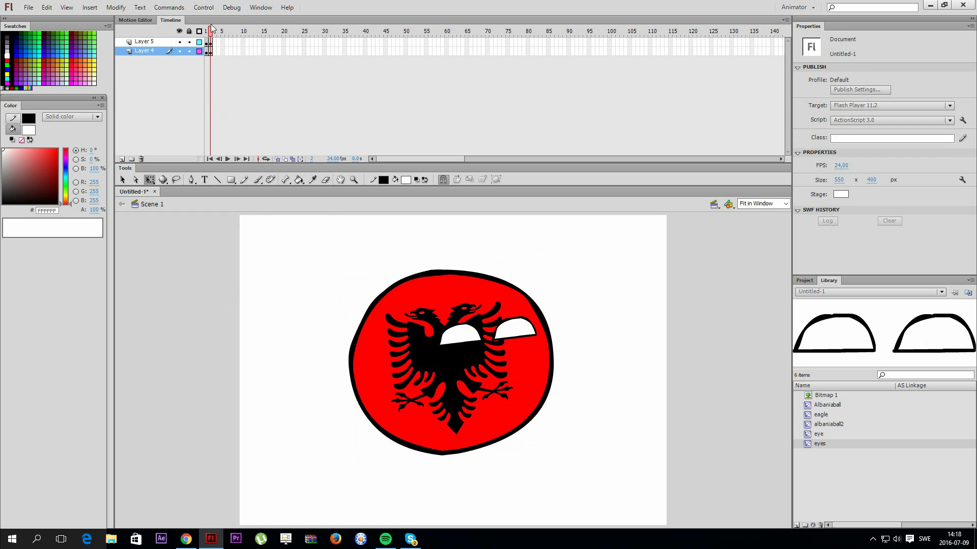
Step: On frame 2, rotate the ball and eyes a little further counterclockwise, to about X 122, Y 50
drag(613, 443, 374, 309)
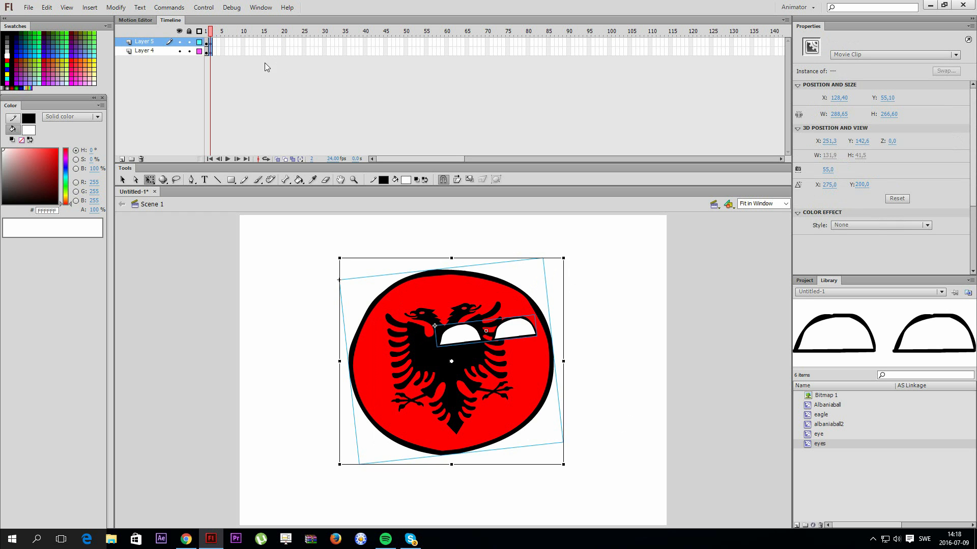
mouse_move(210, 36)
mouse_down()
mouse_move(218, 36)
mouse_move(192, 32)
mouse_move(211, 31)
mouse_up()
key(ctrl+a)
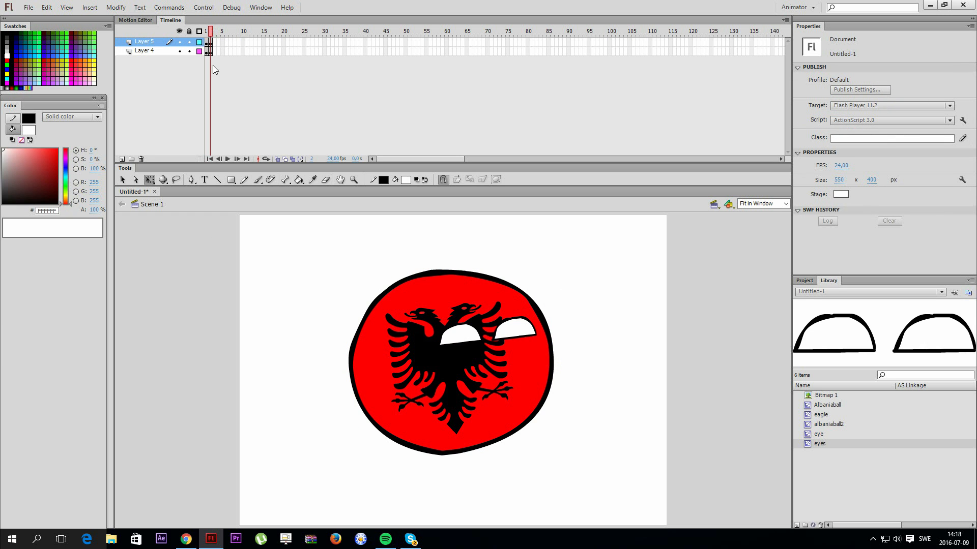
key(ctrl+a)
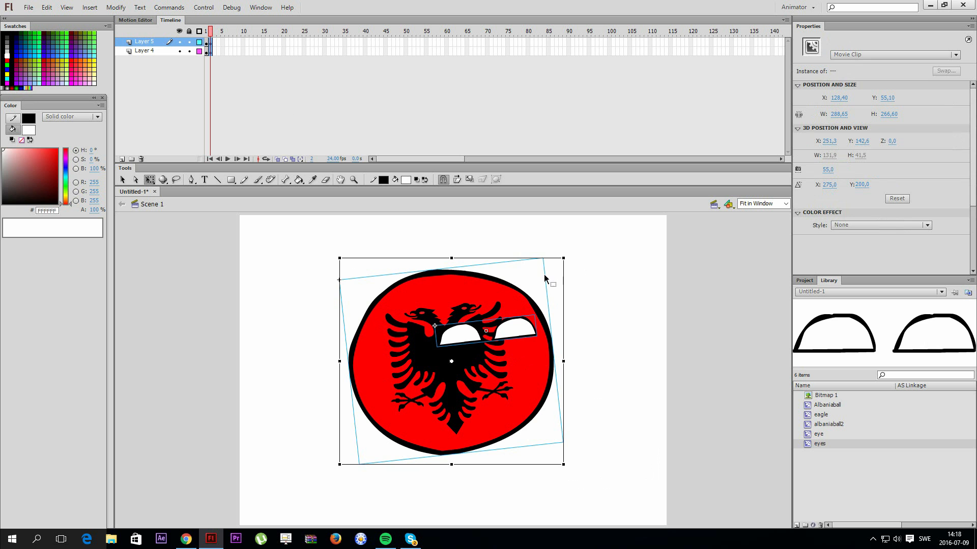
drag(571, 258, 638, 180)
click(627, 344)
click(530, 331)
click(591, 316)
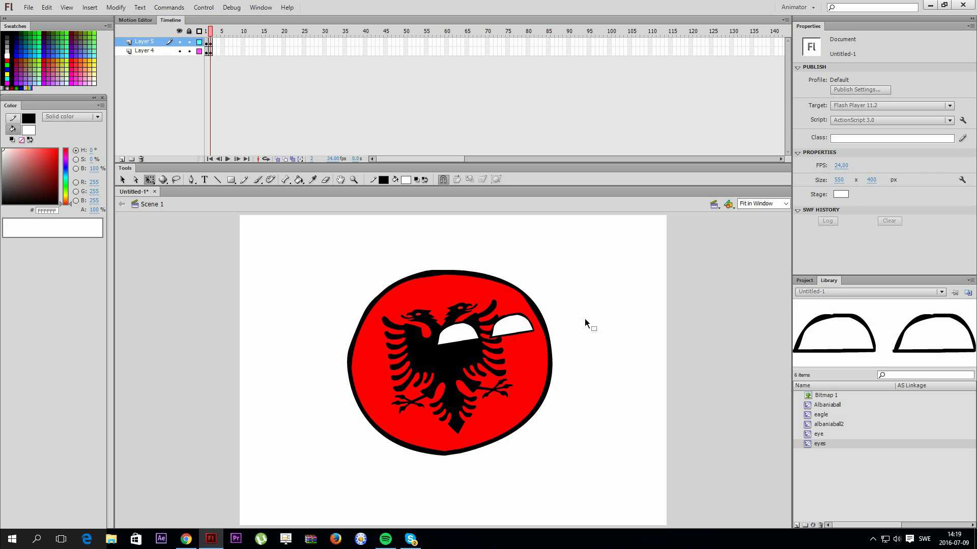
Step: Insert keyframes at frame 3 on both layers, tilt the character further counterclockwise and nudge it slightly up and left
right_click(214, 51)
click(258, 117)
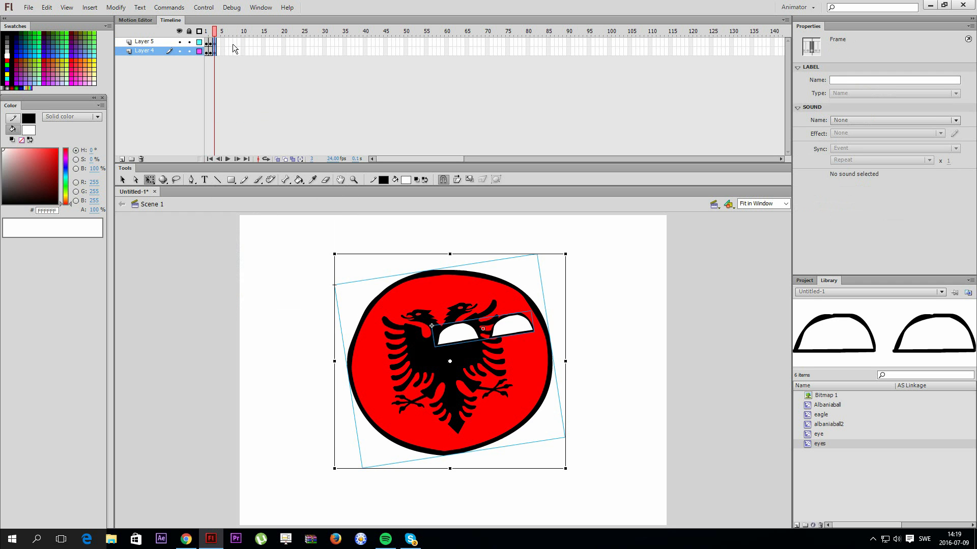
click(217, 46)
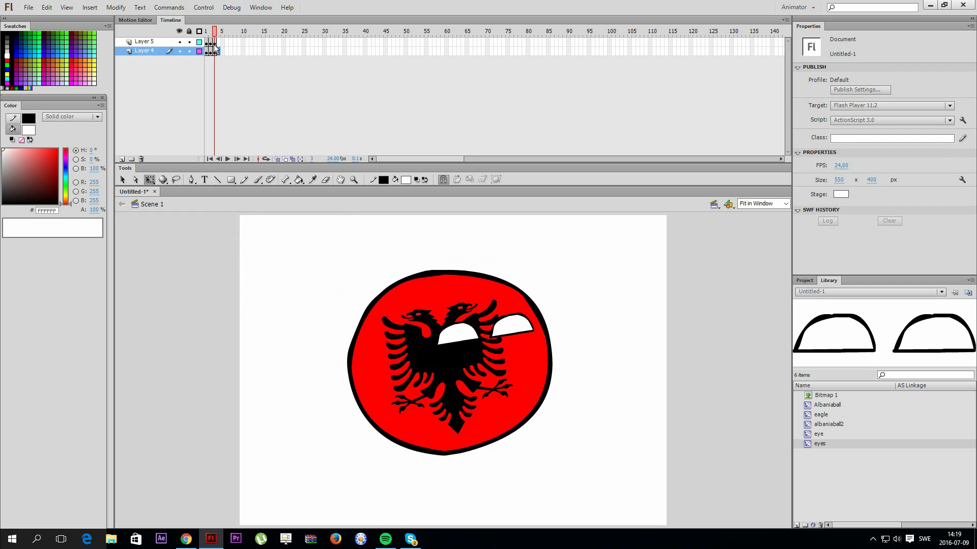
key(ctrl+a)
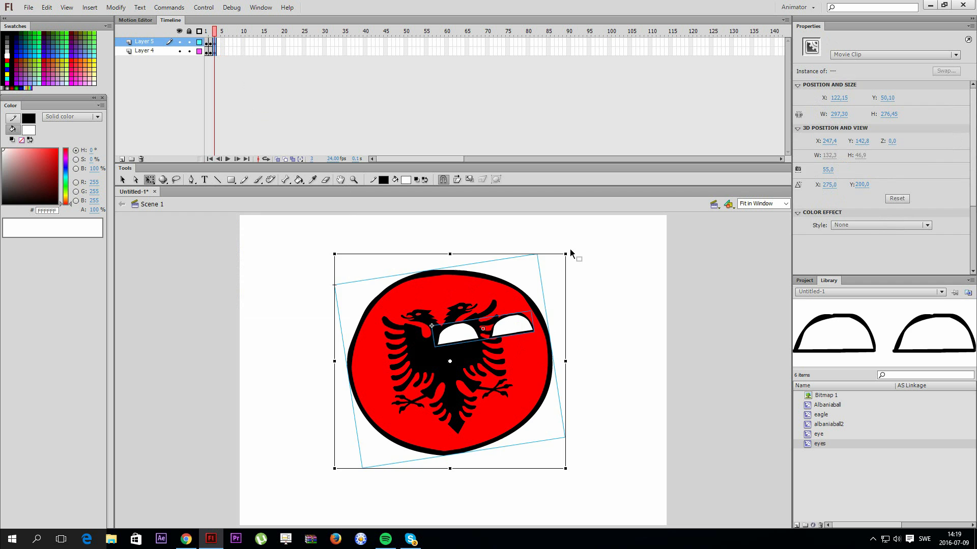
drag(571, 249, 569, 238)
drag(529, 305, 526, 301)
Step: Insert keyframes at frame 4 on both layers, shift the character left and tilt it clockwise, to about X 104, Y 44
right_click(220, 49)
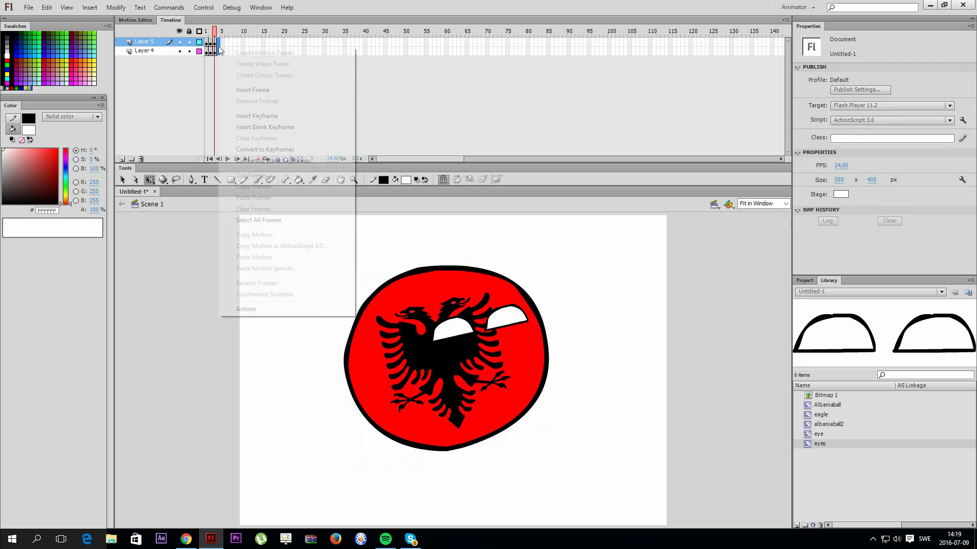
click(262, 116)
drag(445, 335, 431, 332)
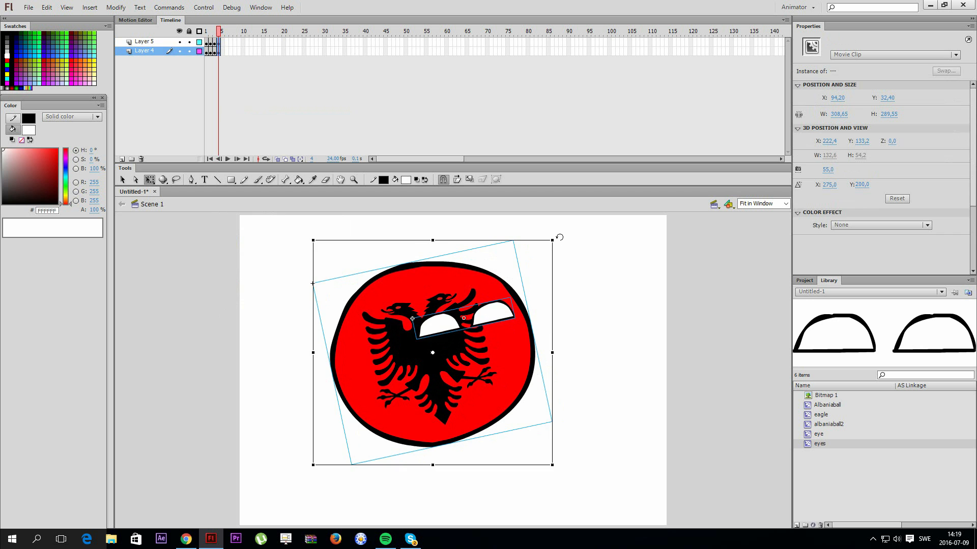
drag(563, 234, 569, 253)
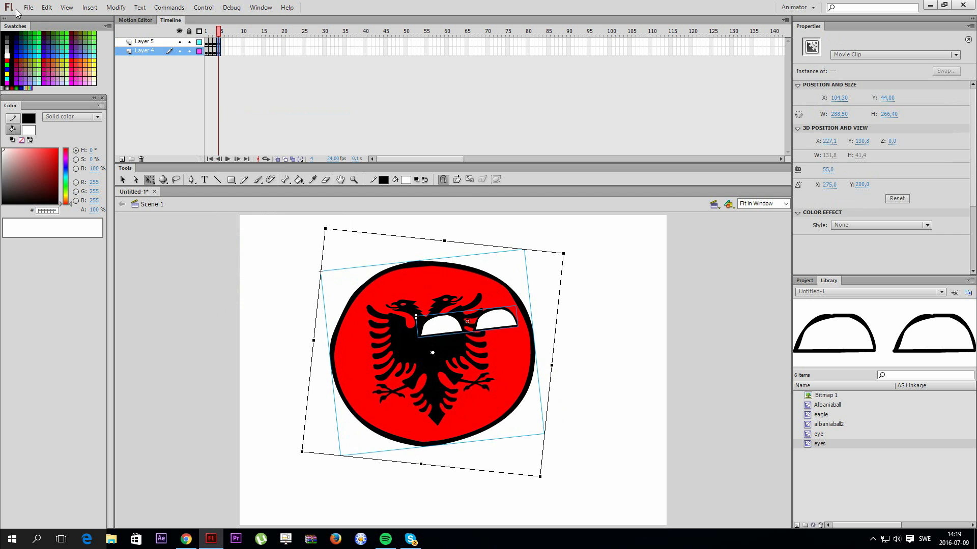
Step: Insert keyframes at frame 5 on both layers, lower the character and tilt it further clockwise, to about X 99, Y 61
click(224, 42)
right_click(223, 49)
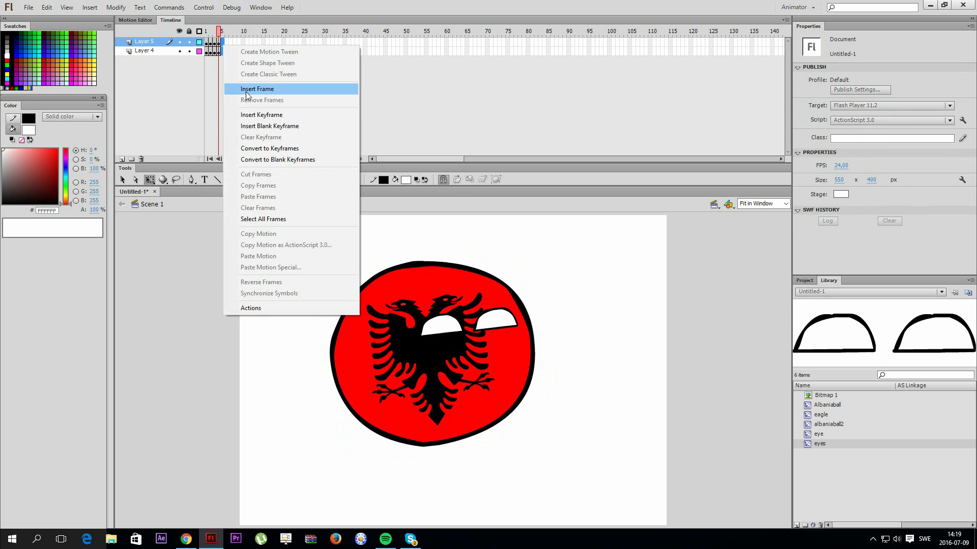
click(257, 113)
drag(414, 280, 406, 286)
drag(539, 251, 556, 269)
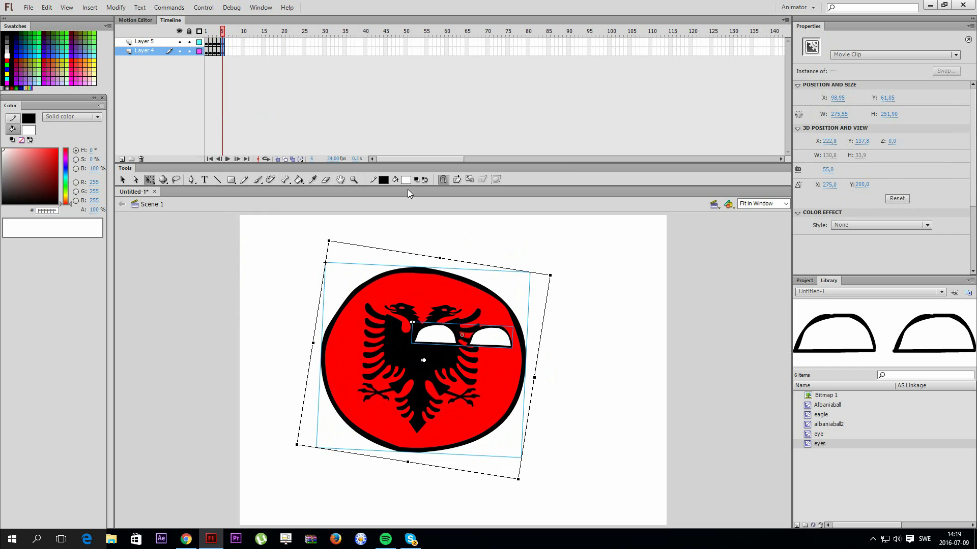
Step: Insert keyframes at frame 6 on both layers, move the character to about X 86, Y 70, tilt it clockwise and nudge the eyes down
right_click(228, 48)
click(262, 116)
drag(382, 285, 377, 314)
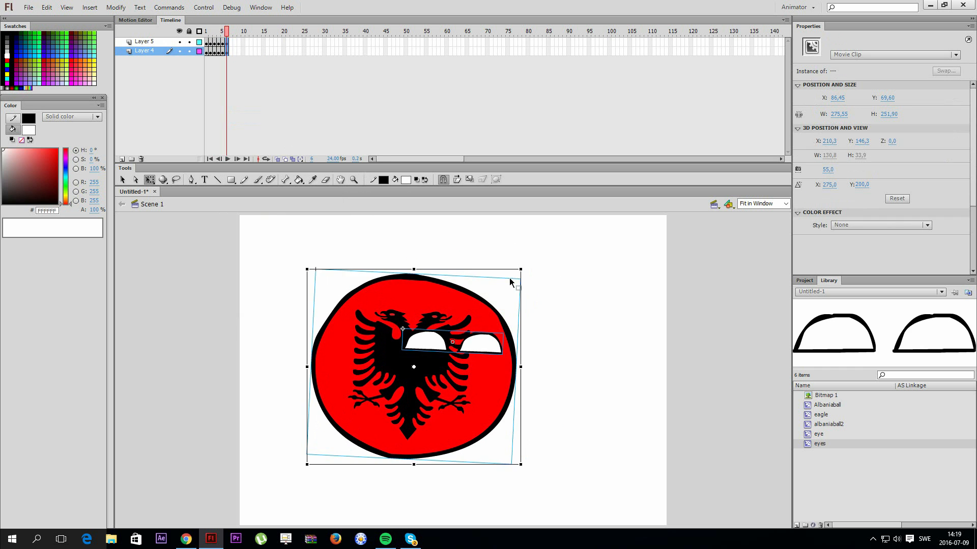
drag(527, 266, 538, 271)
click(556, 281)
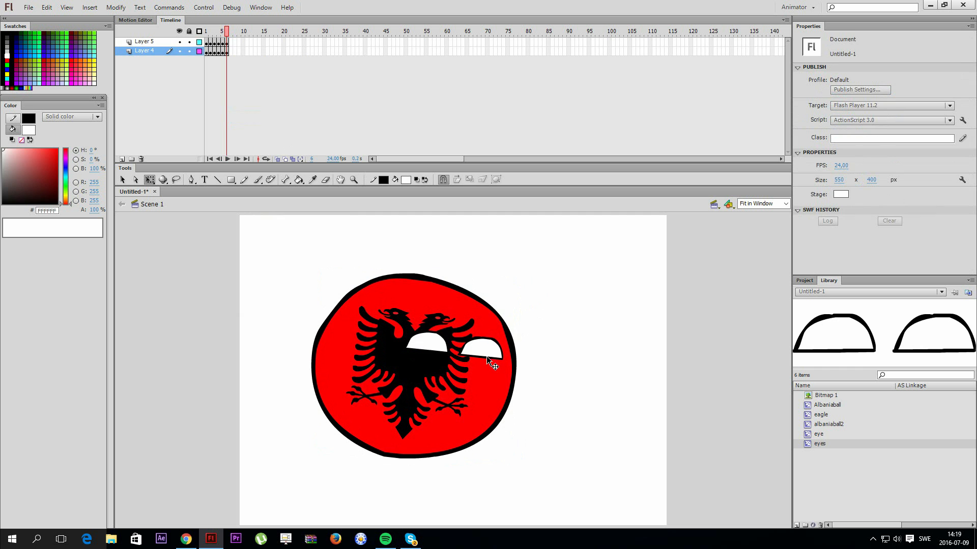
click(486, 356)
Step: Insert keyframes at frame 7 on both layers and raise the character slightly, to about X 90, Y 61
right_click(231, 52)
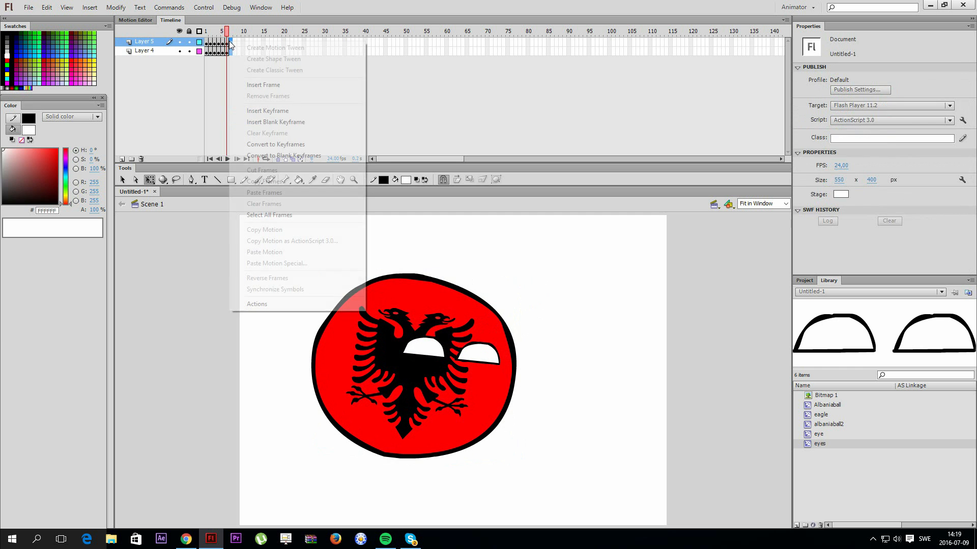
click(262, 113)
drag(463, 297, 467, 291)
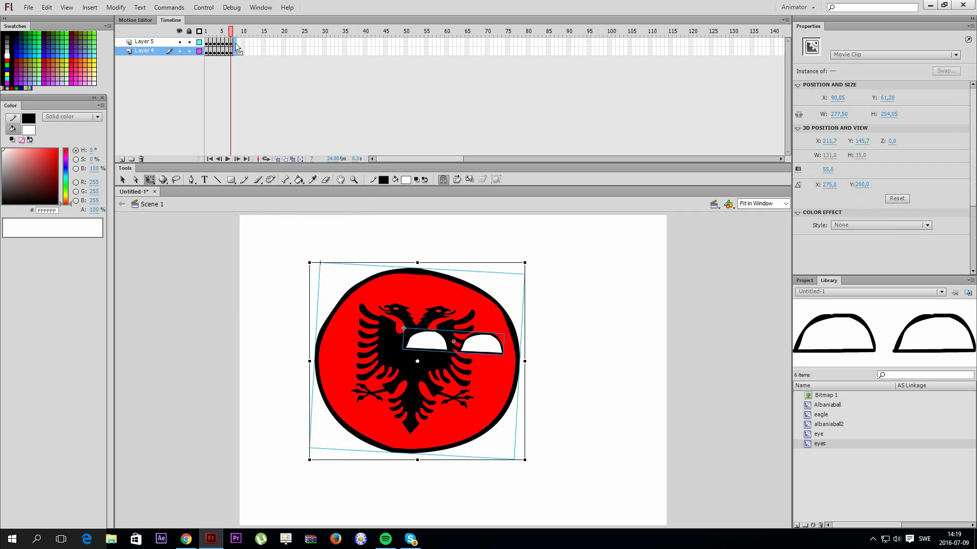
Step: Insert keyframes at frame 8 on both layers, raise the character to about Y 53 and tilt it counterclockwise
right_click(235, 51)
click(262, 115)
drag(459, 290, 458, 284)
drag(515, 270, 524, 237)
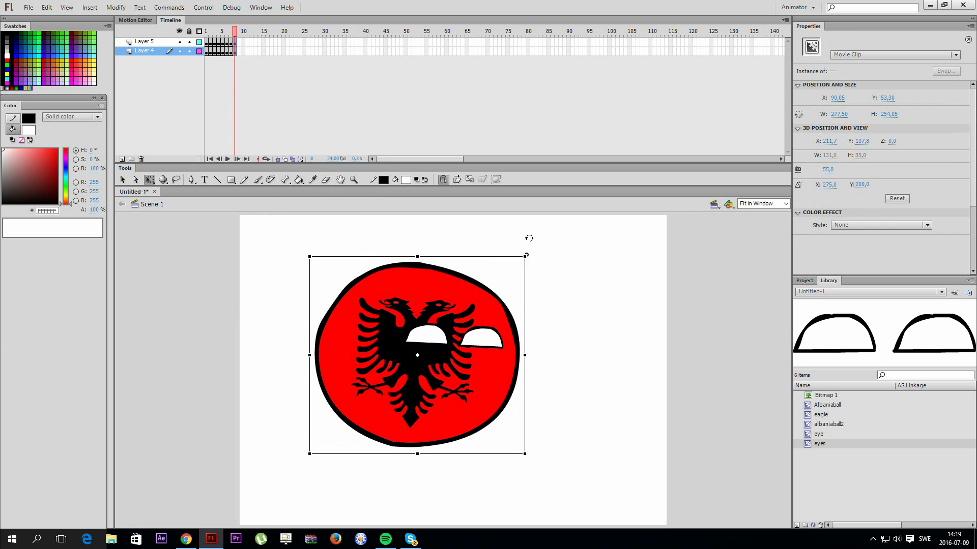
Step: Insert keyframes at frame 9 on both layers, lower the character and tilt it further counterclockwise, to about X 90, Y 58
right_click(240, 53)
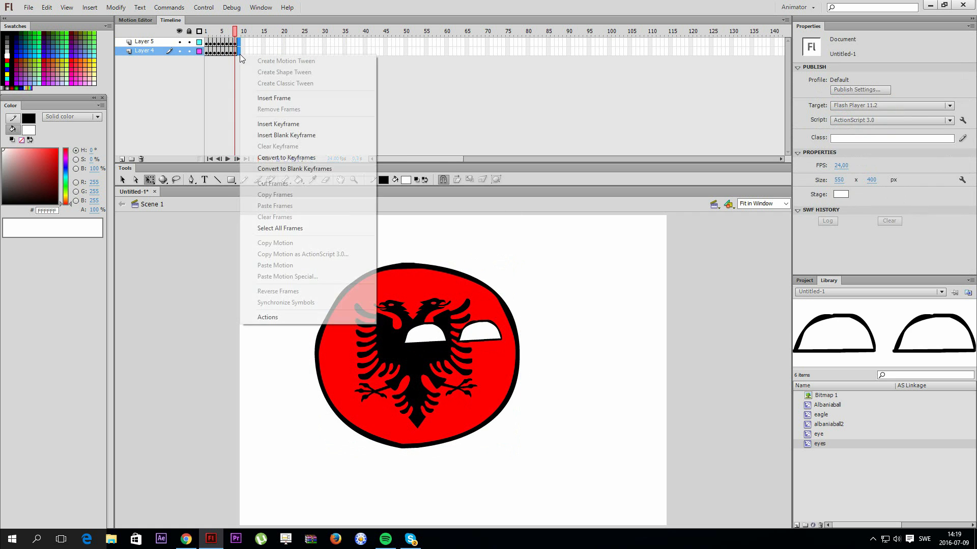
click(265, 123)
drag(516, 245, 549, 240)
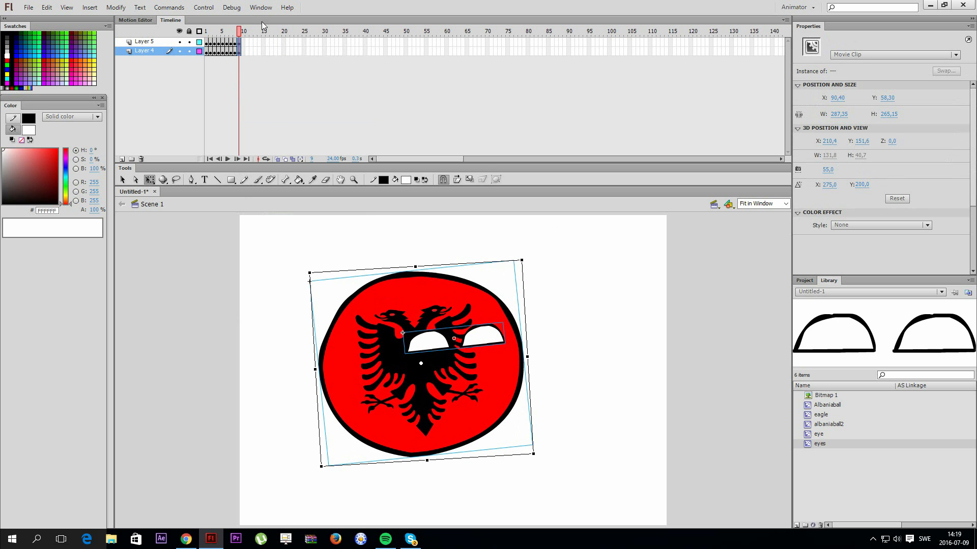
Step: Play back the nine-frame animation to review the character's movement
key(Return)
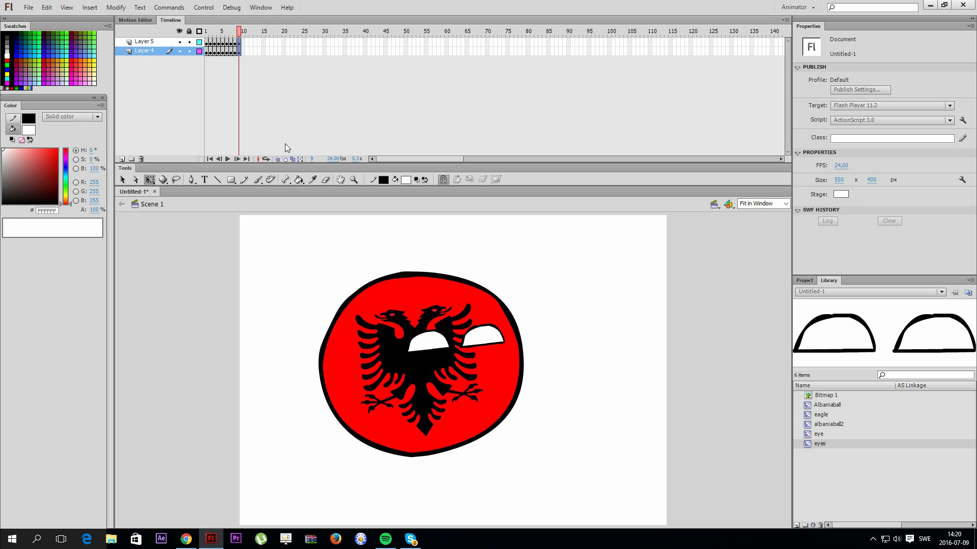
key(Return)
key(Return)
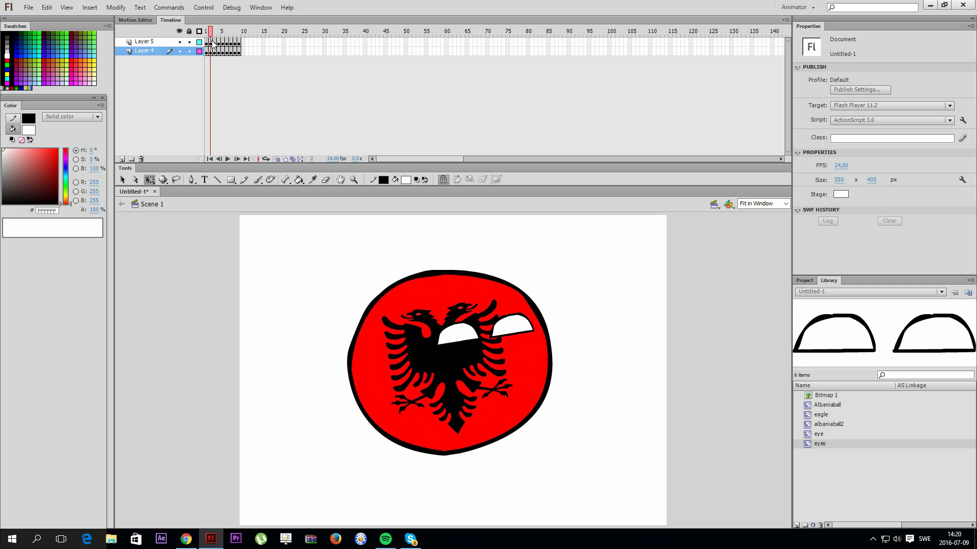
Step: Remove all frames from frame 2 onward on both layers, keeping only the first keyframes
drag(254, 53, 208, 42)
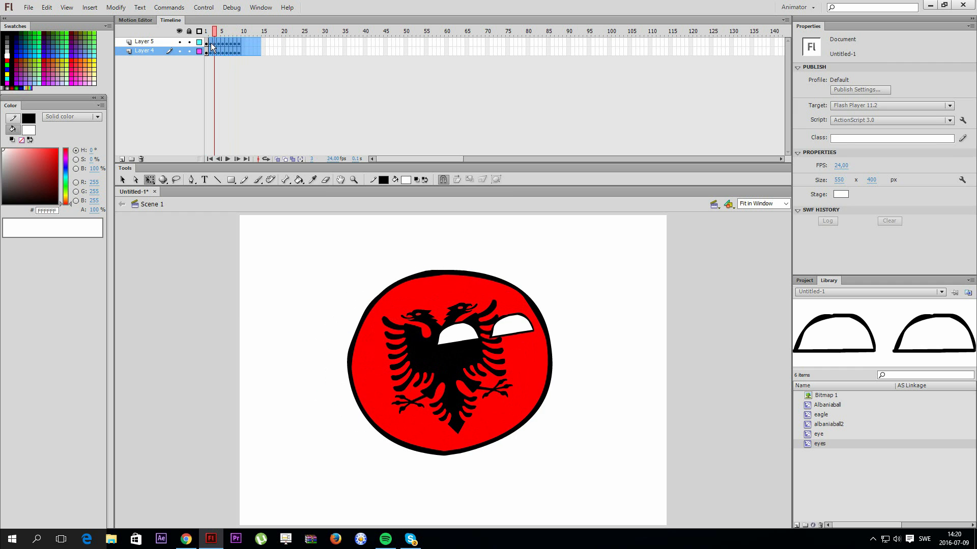
right_click(217, 45)
click(278, 100)
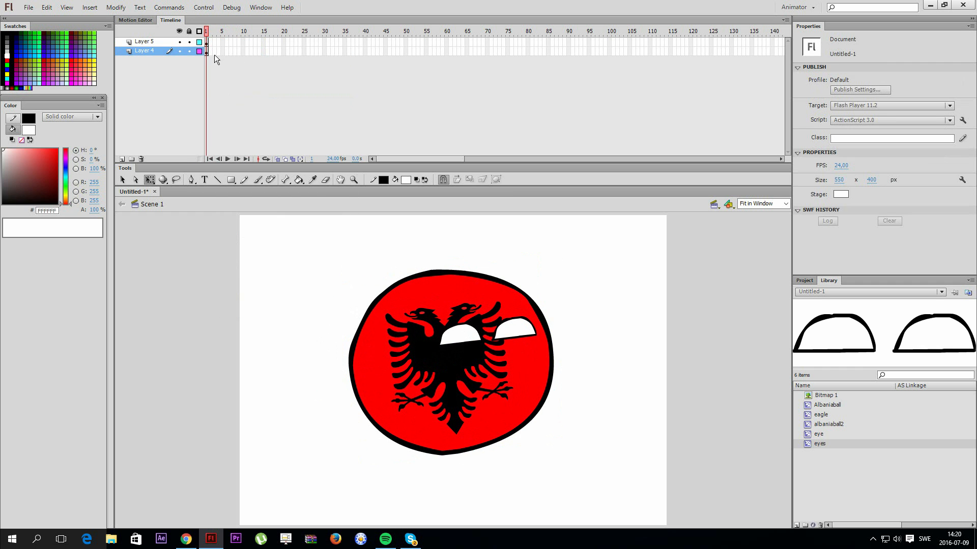
Step: Insert frames at frame 2, extend both layers to frame 28 and play the animation
click(209, 42)
right_click(210, 42)
click(238, 87)
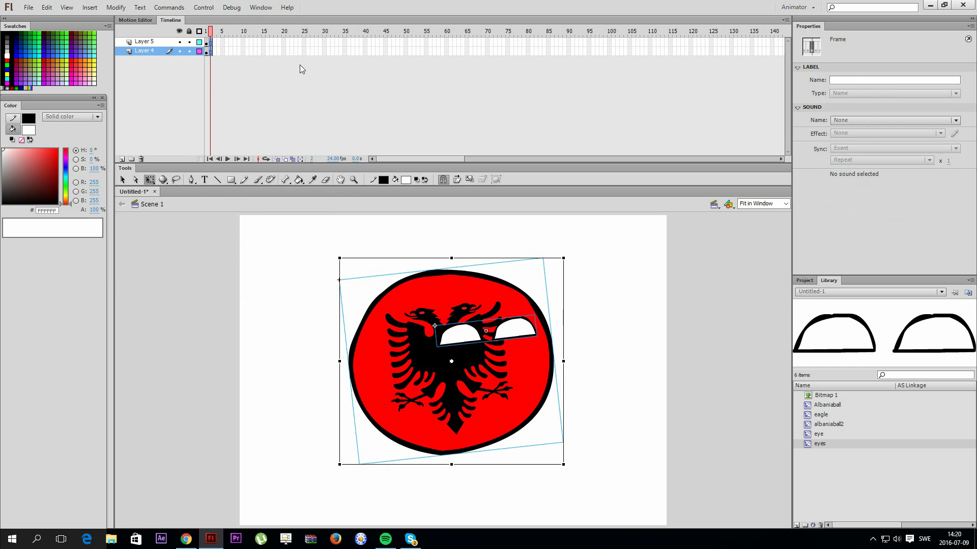
drag(317, 50, 316, 40)
right_click(315, 41)
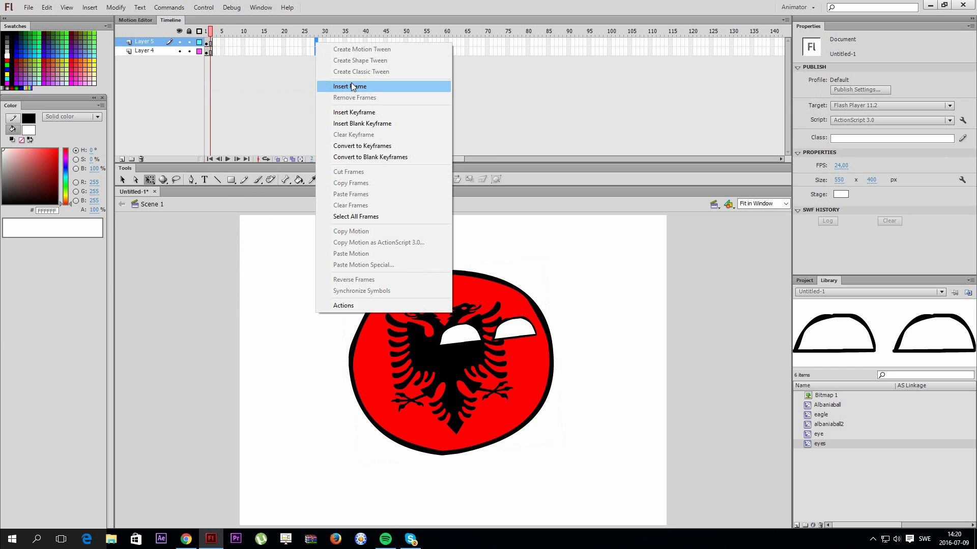
click(350, 86)
key(Return)
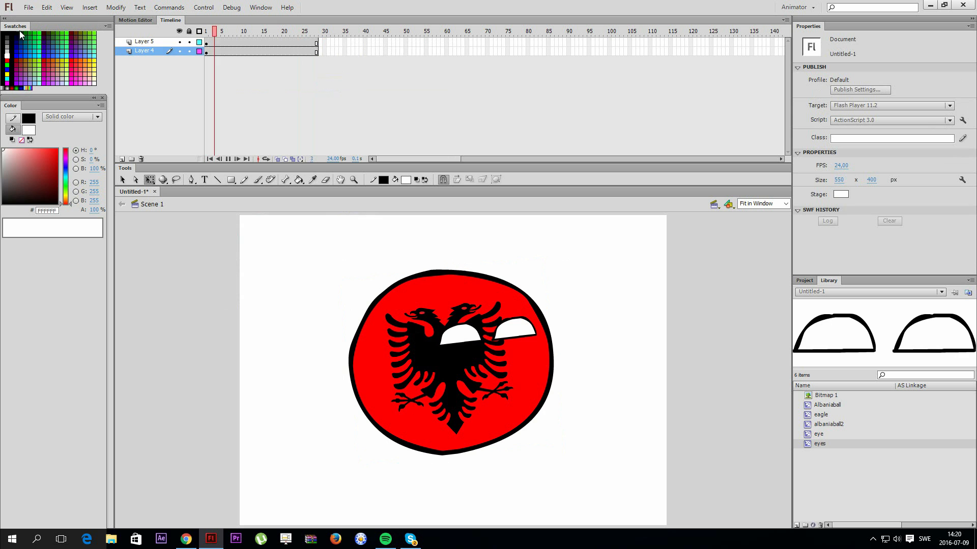
Step: At frame 12, move the whole character to about X 161, Y 31, tilt it clockwise and play the animation
click(206, 31)
drag(215, 32, 252, 62)
key(ctrl+a)
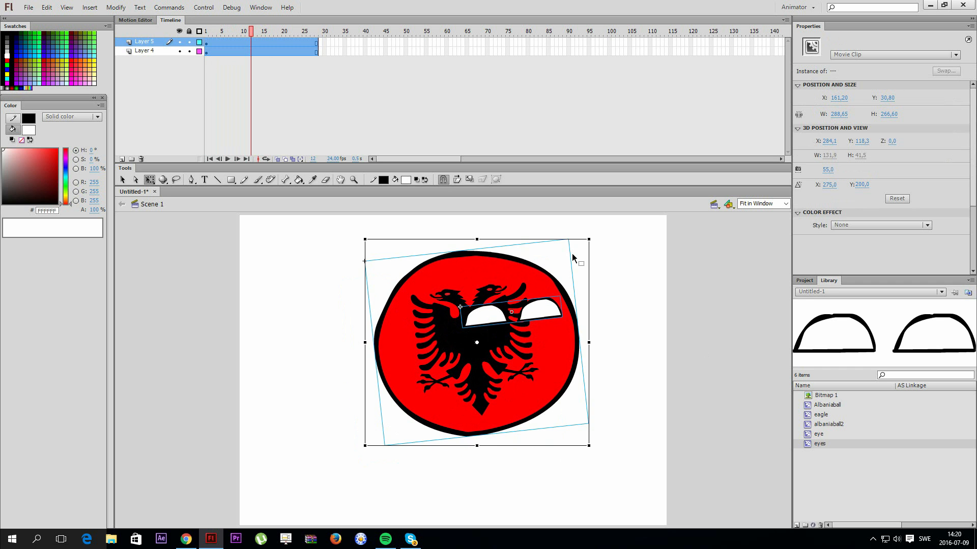
drag(595, 239, 618, 273)
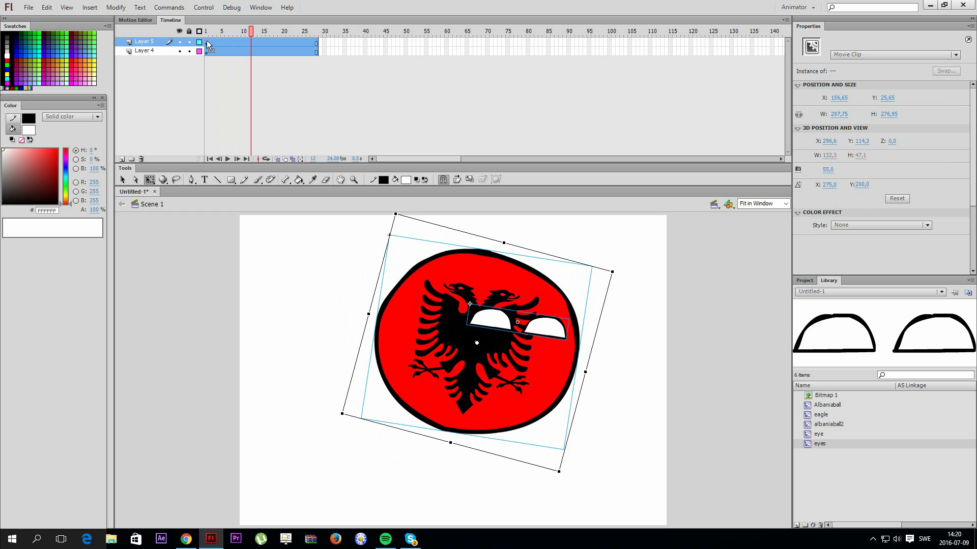
key(Return)
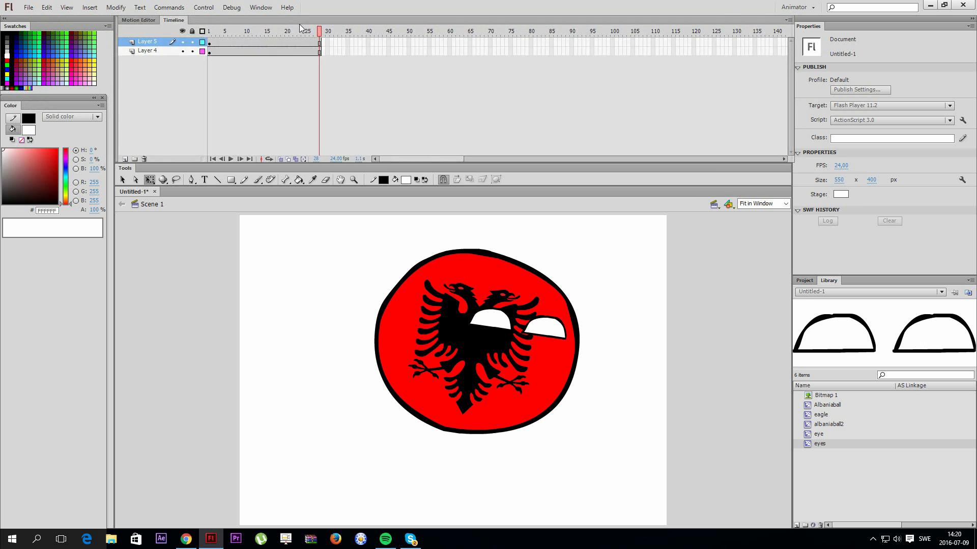
Step: At frame 12, tilt the whole character counterclockwise, move it down and to the left, and tilt it upright
click(206, 31)
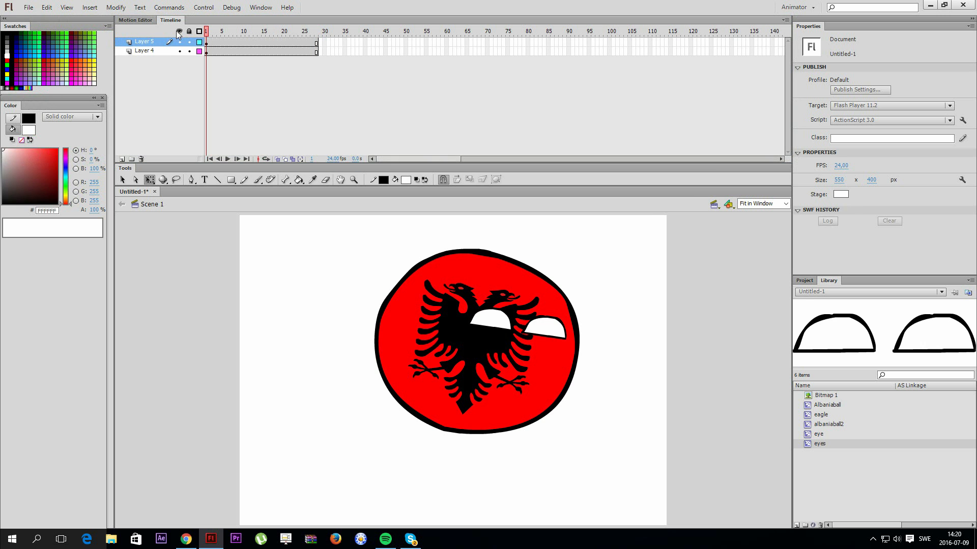
key(period)
key(period)
key(period)
key(period)
key(period)
key(period)
key(period)
key(period)
key(period)
key(period)
key(period)
key(ctrl+a)
drag(591, 232, 538, 233)
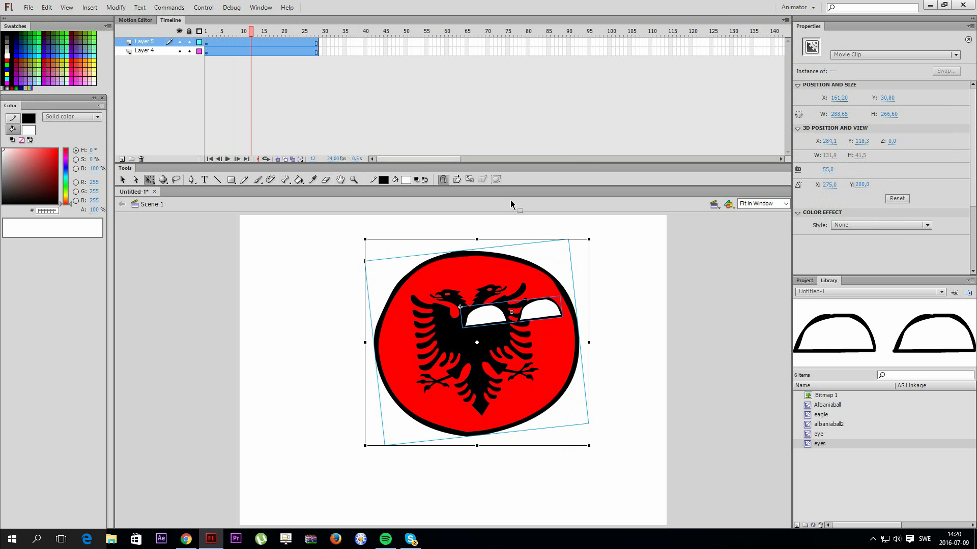
drag(496, 311, 462, 338)
drag(556, 266, 595, 266)
click(595, 266)
Step: Extend both layers to frame 30 and play the animation
drag(243, 39, 326, 54)
right_click(325, 47)
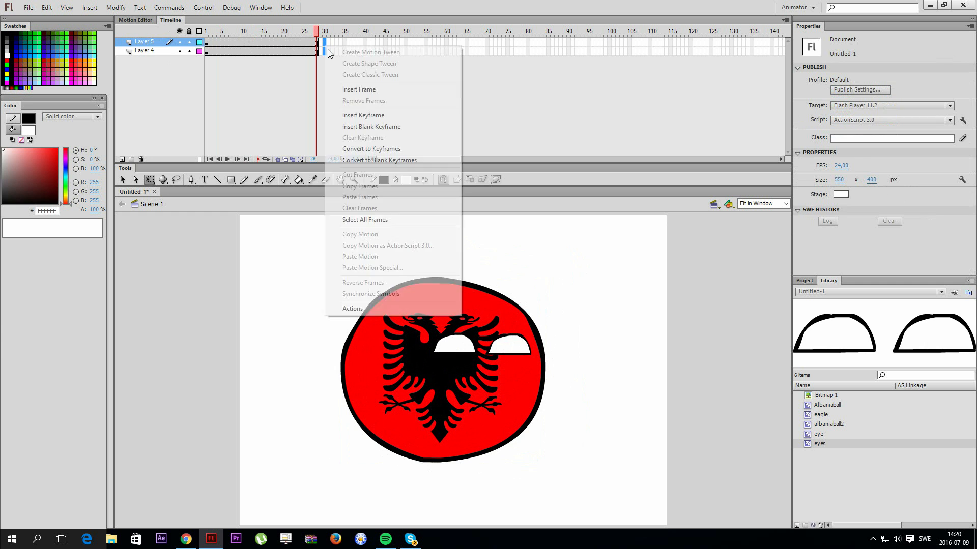
click(371, 89)
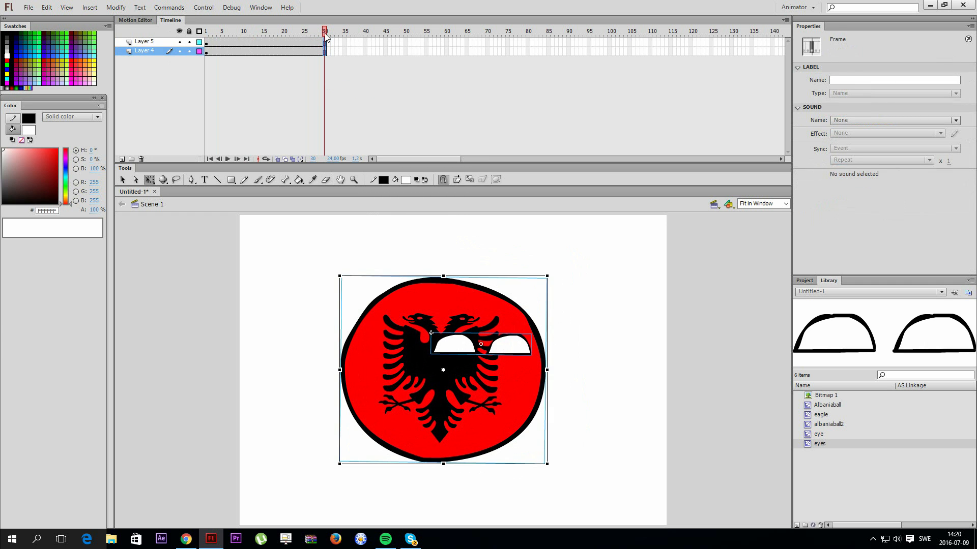
key(Return)
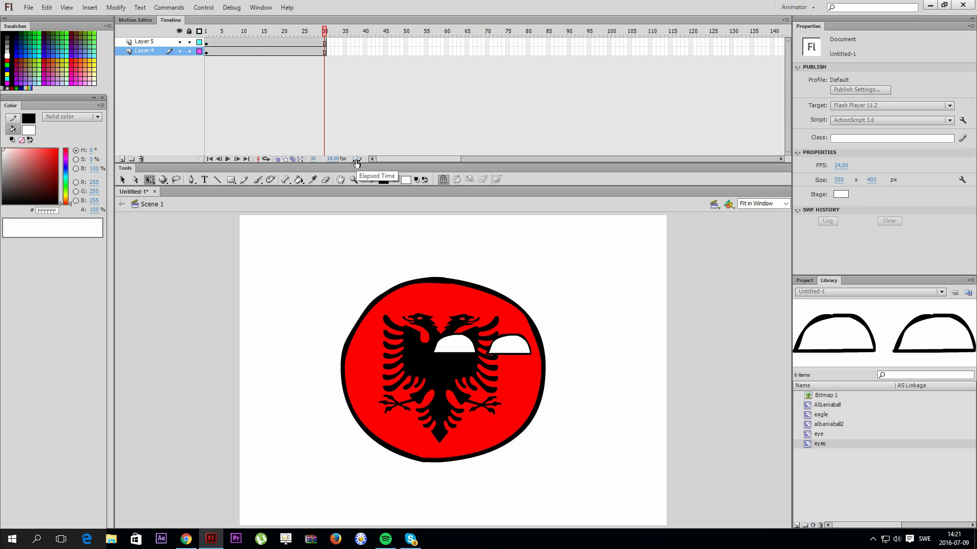
key(Return)
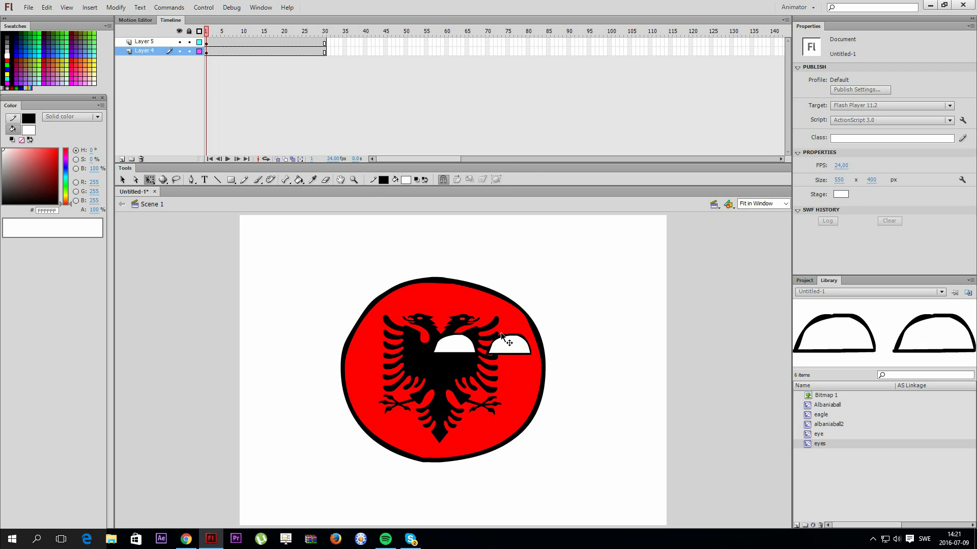
Step: Create a classic tween on both layers from frame 1 and scrub through the frames to frame 30
click(207, 45)
right_click(207, 45)
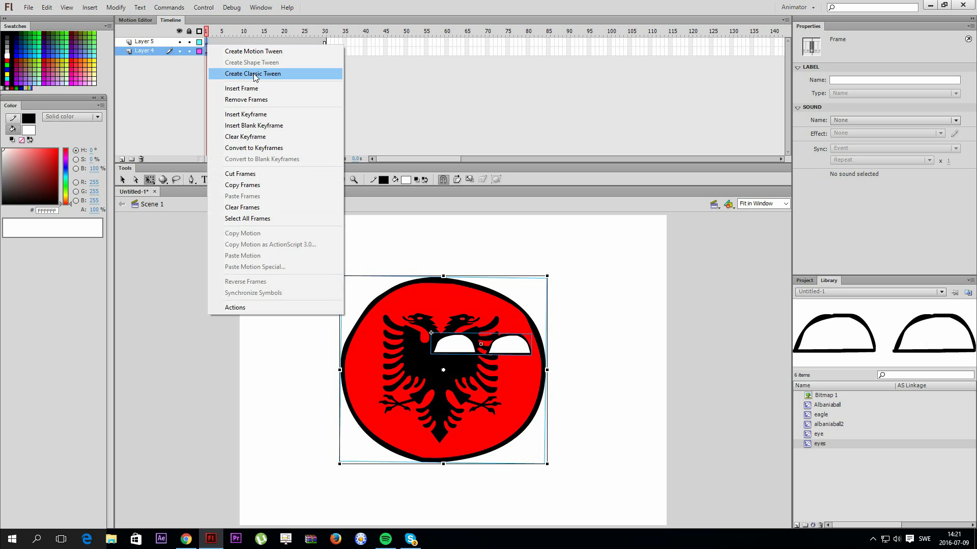
click(253, 73)
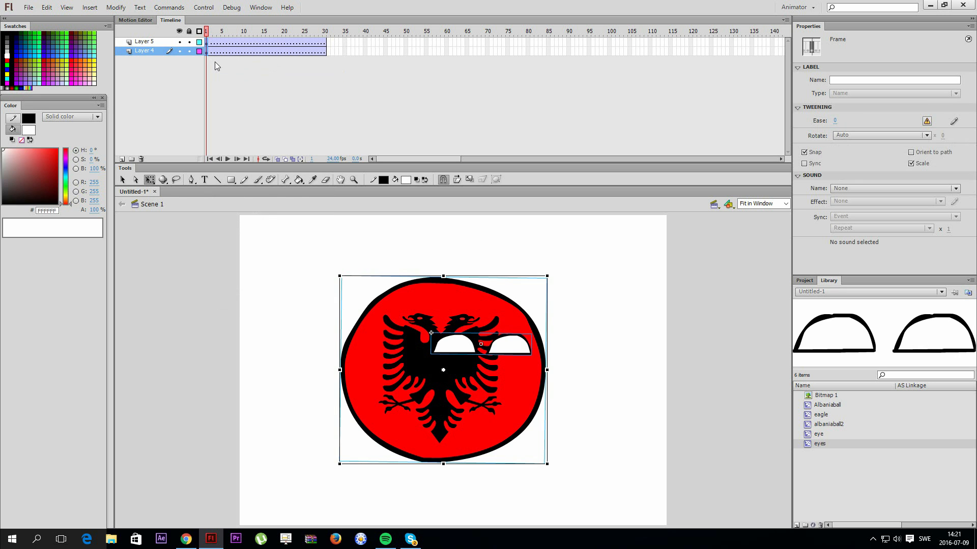
click(211, 32)
mouse_move(211, 33)
mouse_down()
mouse_move(203, 31)
mouse_move(324, 28)
mouse_move(206, 31)
mouse_up()
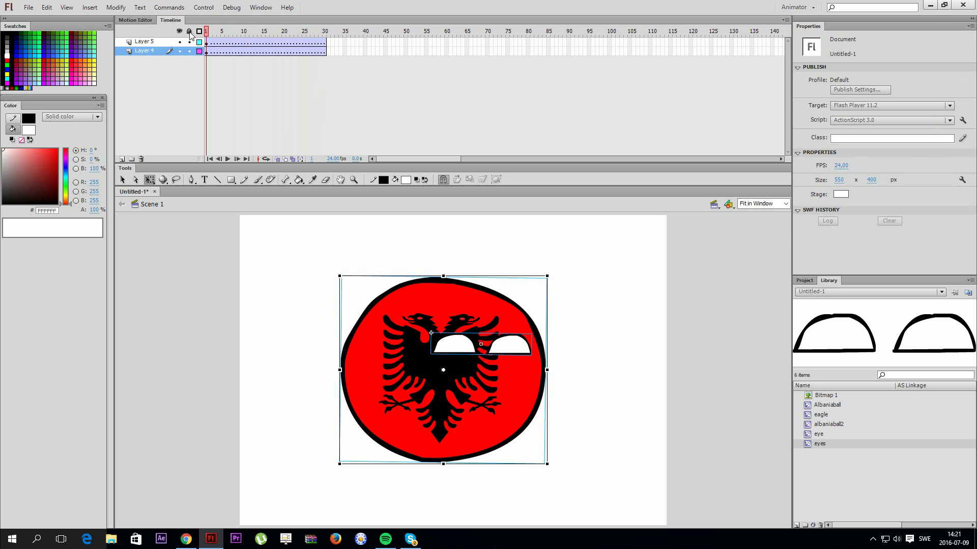
click(207, 49)
drag(208, 30, 329, 49)
drag(207, 31, 324, 40)
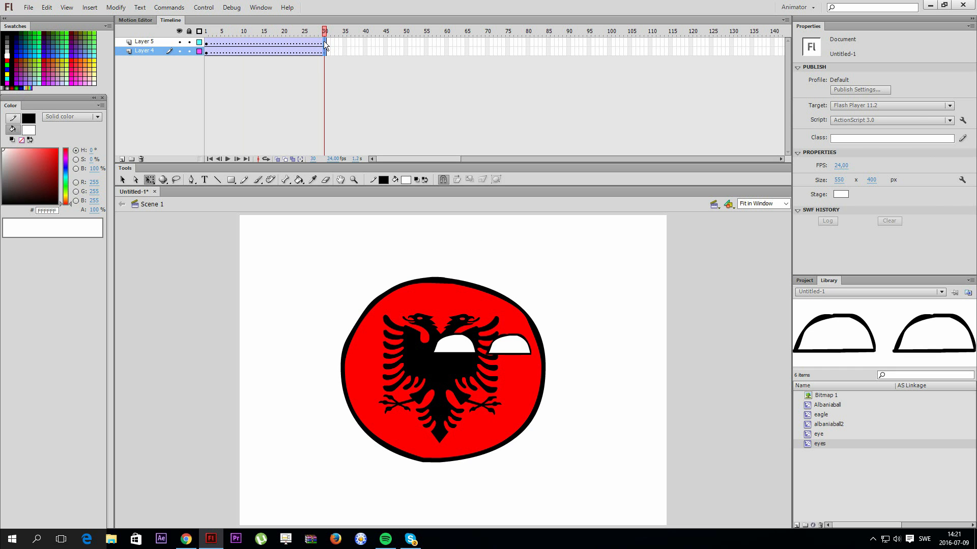
Step: Insert keyframes at frame 30 on both layers and play the tween
click(323, 41)
right_click(323, 51)
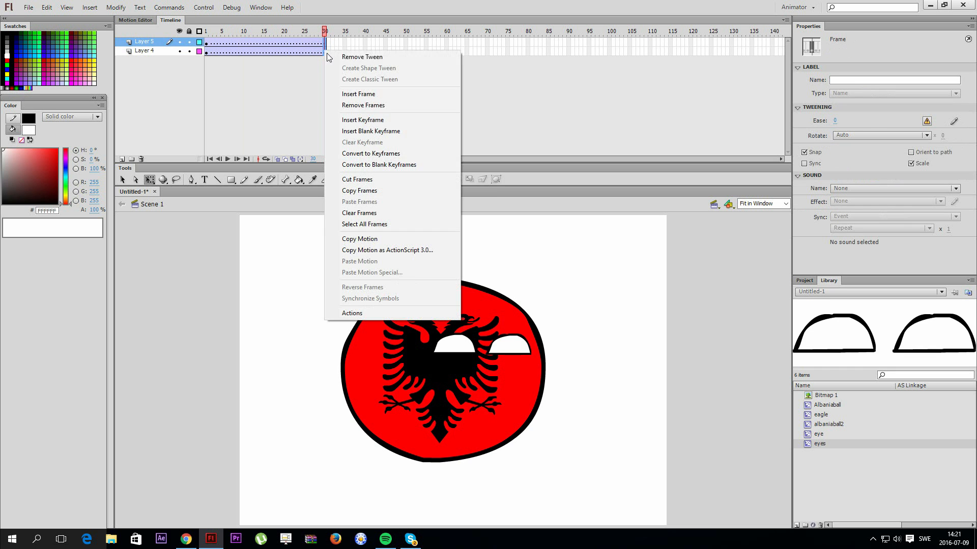
click(355, 118)
key(Return)
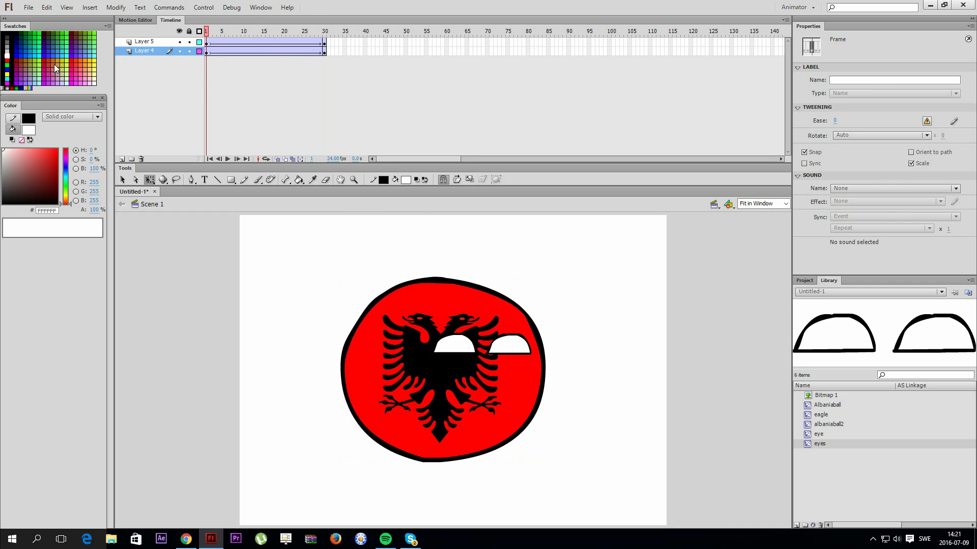
Step: Remove the tweened frames from frame 2 onward on both layers
drag(399, 51, 209, 43)
right_click(210, 44)
click(228, 99)
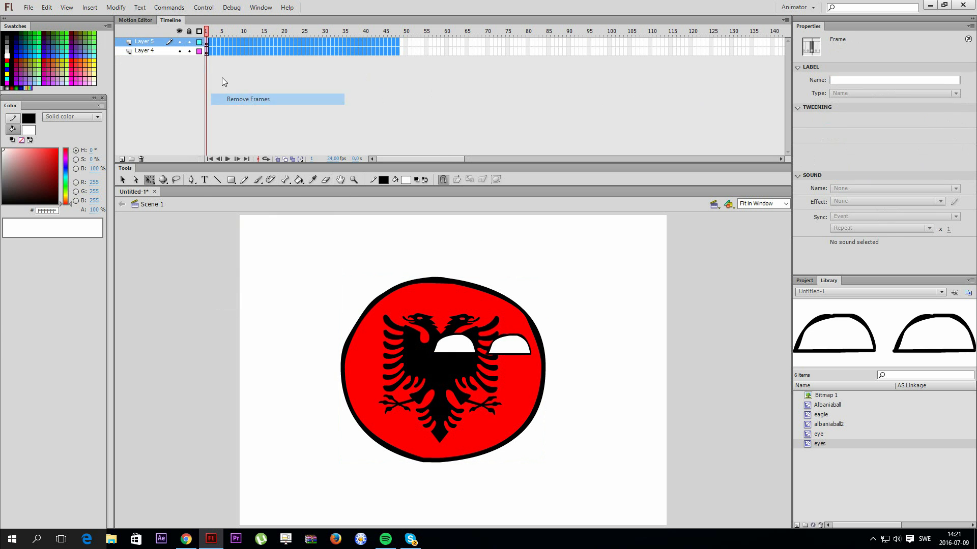
Step: Insert keyframes at frame 5 on both layers, move the character to about X 108, Y 58 and tilt it counterclockwise
right_click(224, 44)
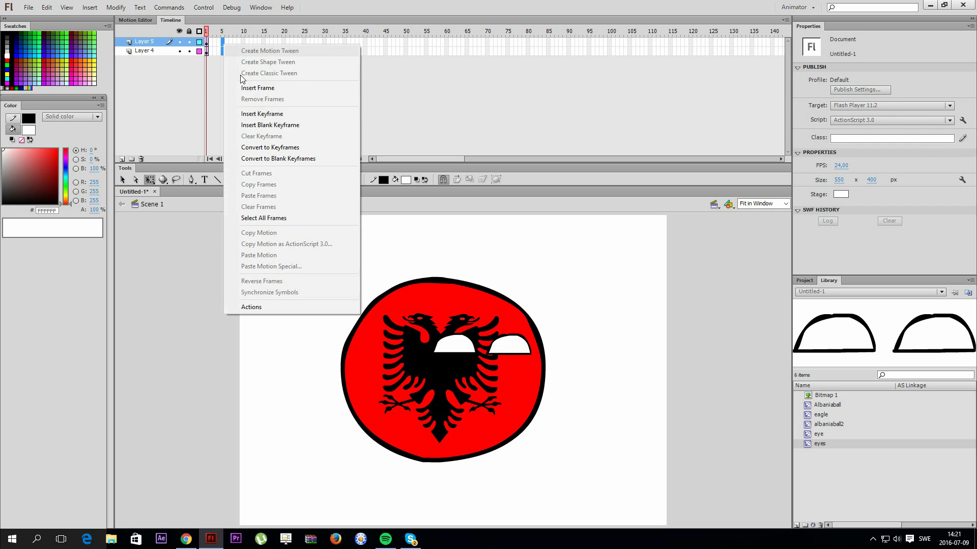
click(241, 113)
drag(508, 349, 489, 332)
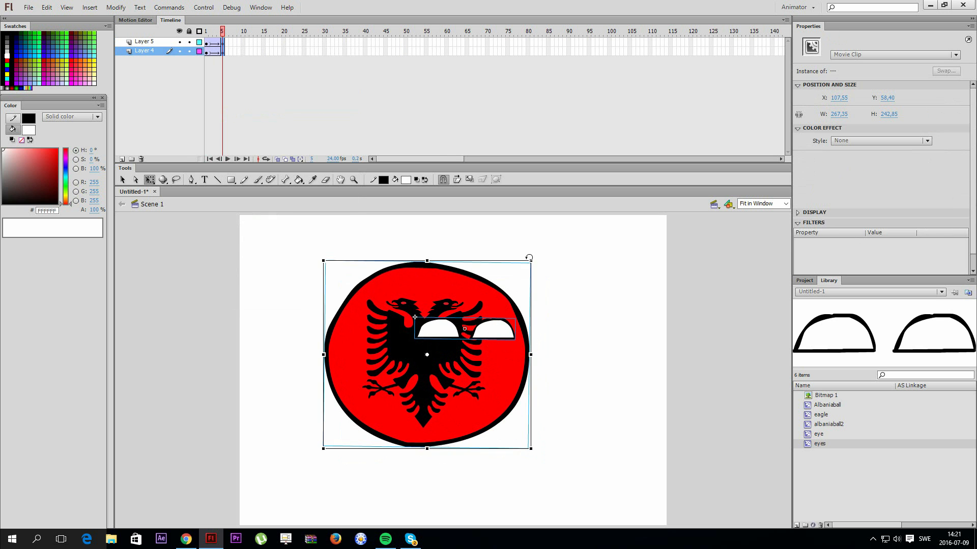
drag(530, 258, 525, 216)
Step: Insert keyframes at frame 8 on both layers, tilt the character clockwise and move it to about X 73, Y 76
drag(235, 53, 235, 45)
right_click(236, 46)
click(273, 116)
drag(428, 316, 407, 330)
drag(528, 259, 560, 283)
click(495, 324)
key(ctrl+a)
drag(493, 326, 492, 330)
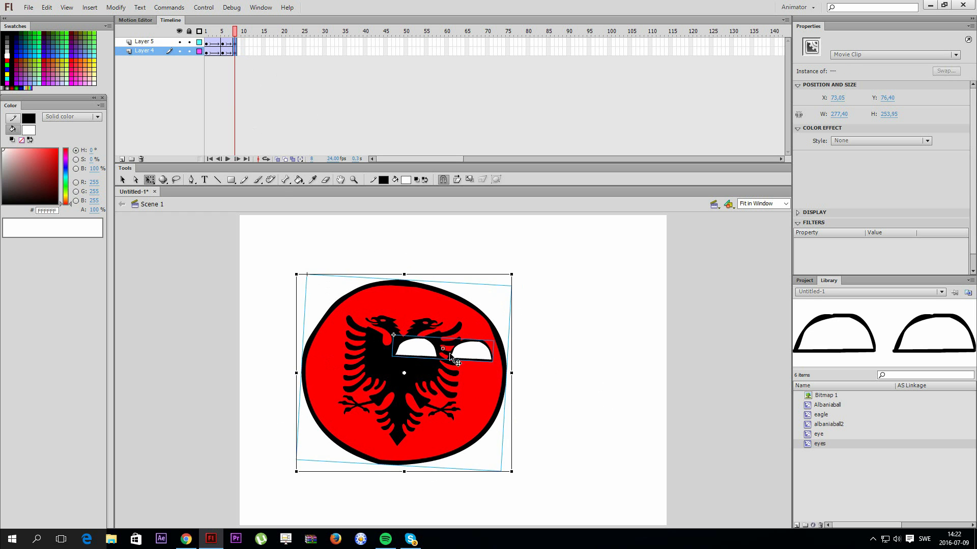
Step: Try moving the eyes and the ball separately at frame 8, and undo both moves
click(323, 244)
drag(478, 346, 443, 364)
key(ctrl+z)
drag(413, 315, 282, 341)
key(ctrl+z)
click(402, 346)
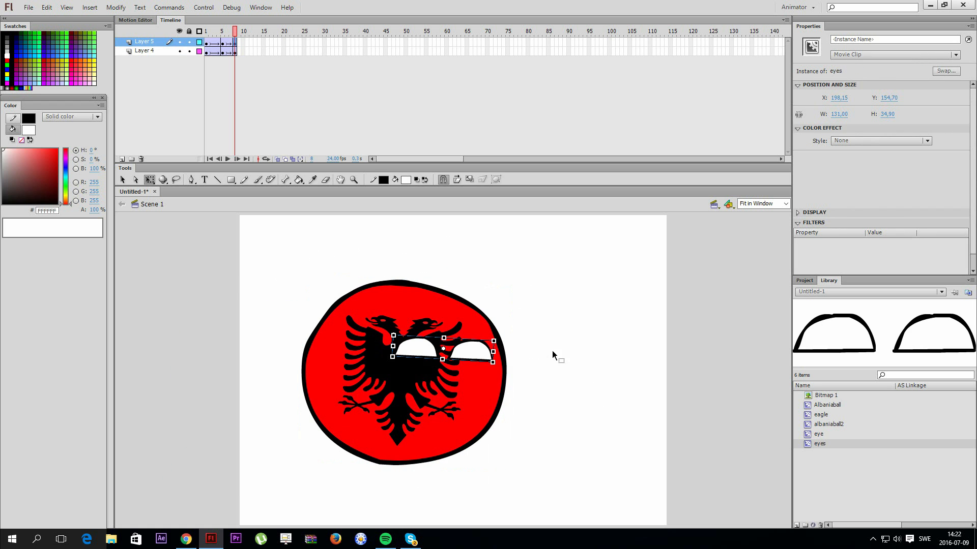
Step: Insert keyframes at frame 11 on both layers, move the character to about X 82, Y 70 and tilt it counterclockwise
right_click(248, 46)
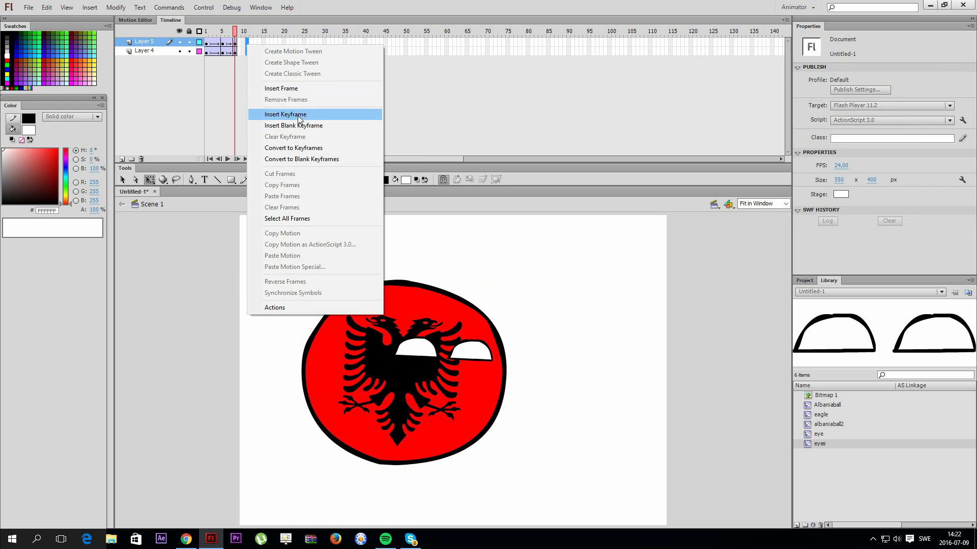
click(299, 115)
click(437, 327)
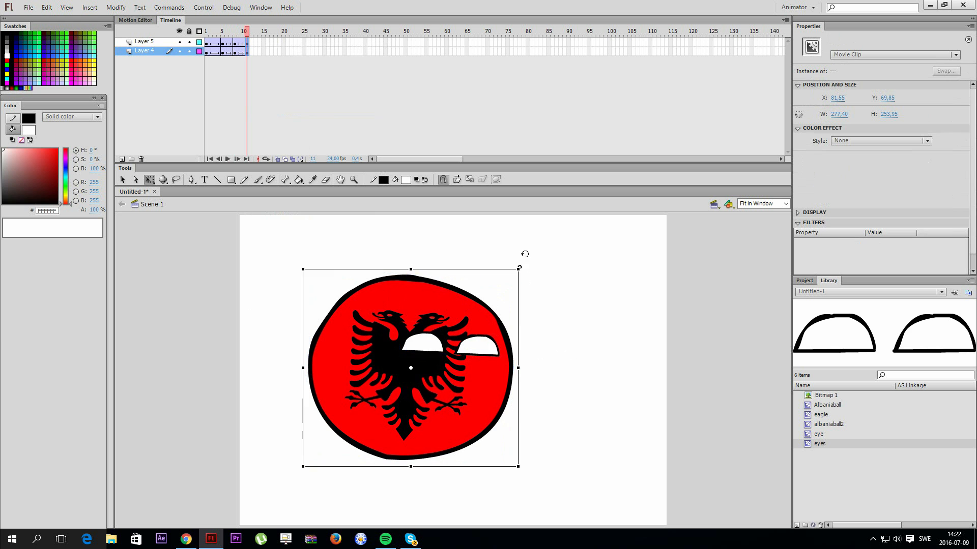
drag(525, 254, 491, 228)
Step: Insert keyframes at frame 14 on both layers, lower the character and tilt it clockwise, to about X 88, Y 75, and play the animation
drag(261, 53, 260, 53)
drag(442, 379, 447, 384)
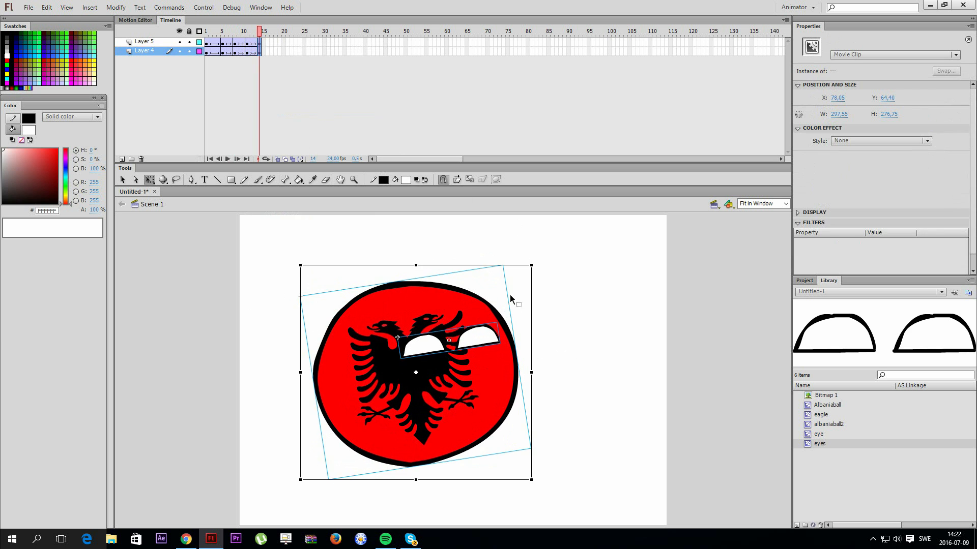
drag(536, 264, 580, 274)
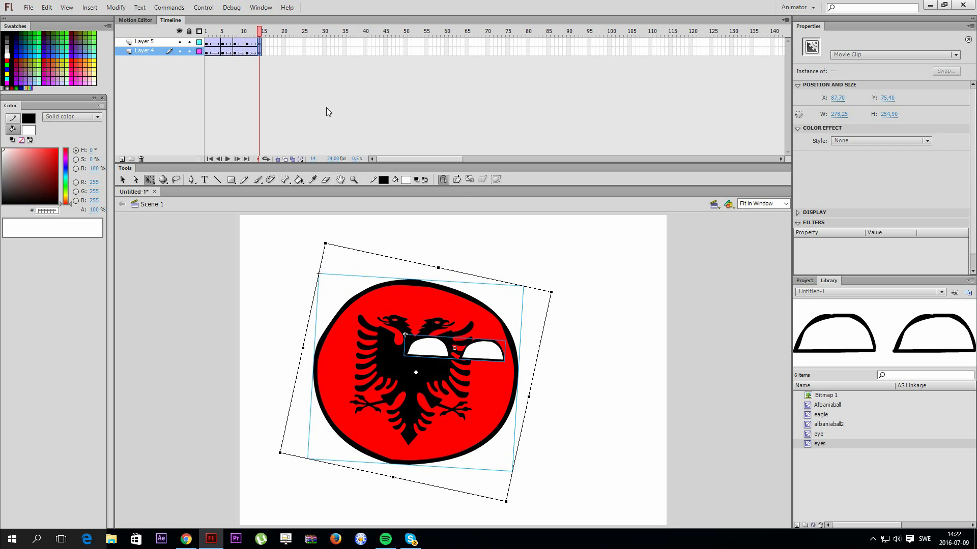
key(Return)
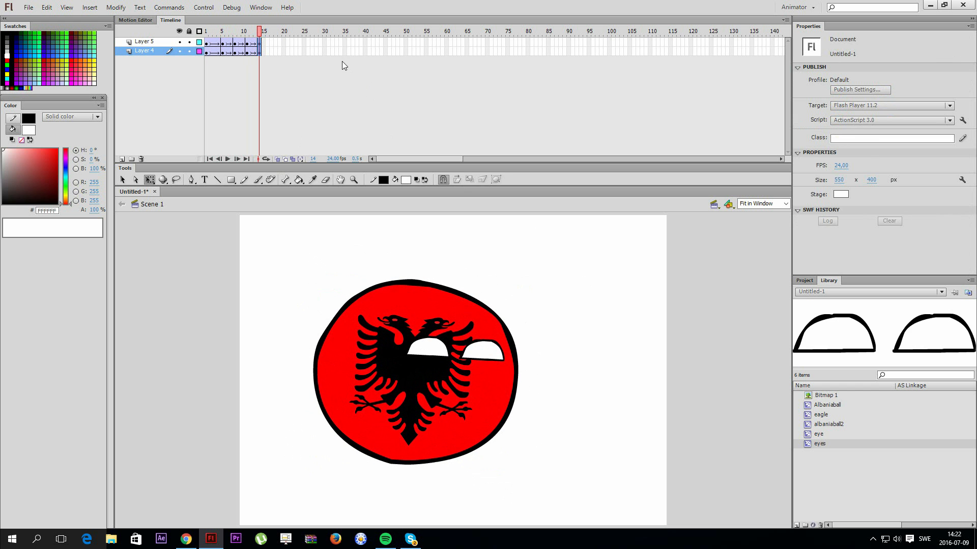
Step: Insert keyframes at frame 50 on both layers, tilt the character counterclockwise and nudge it left, to about X 84, Y 74
right_click(407, 44)
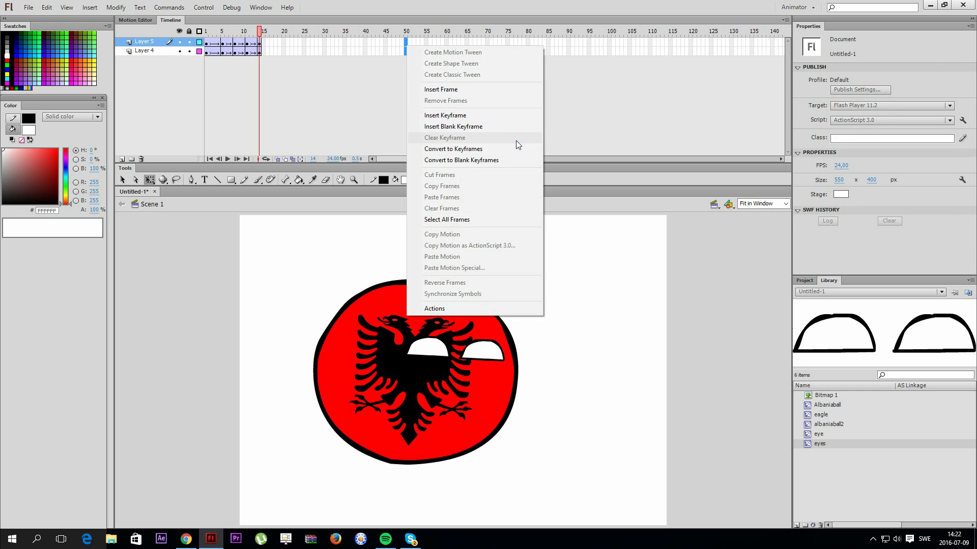
click(499, 119)
drag(520, 272, 542, 217)
key(Left)
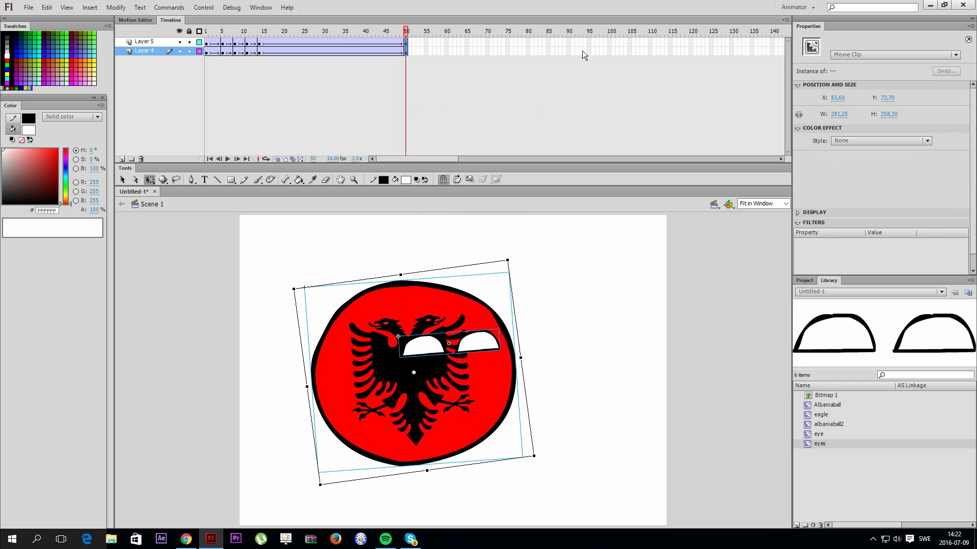
Step: Insert keyframes at frame 95 on both layers, rotate the character there and play the animation
click(587, 43)
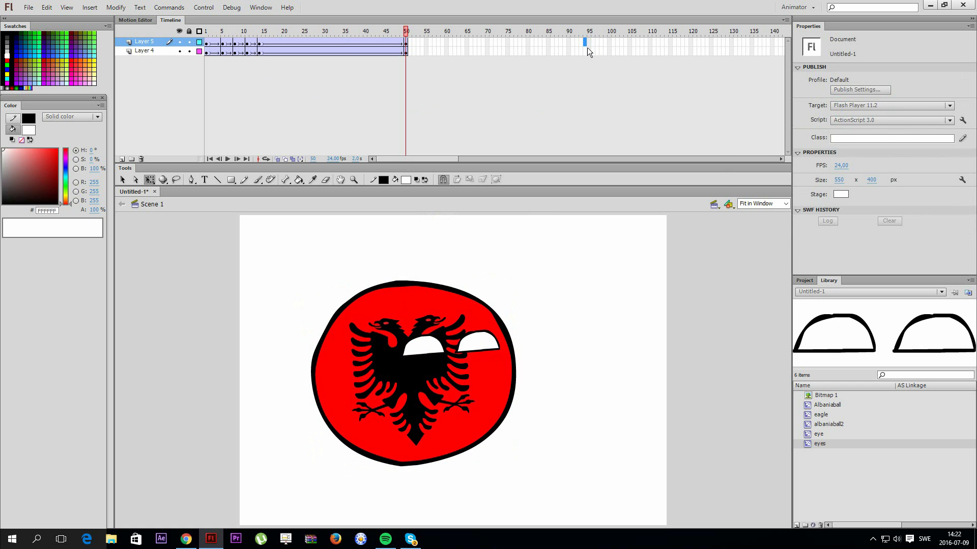
right_click(588, 45)
click(611, 124)
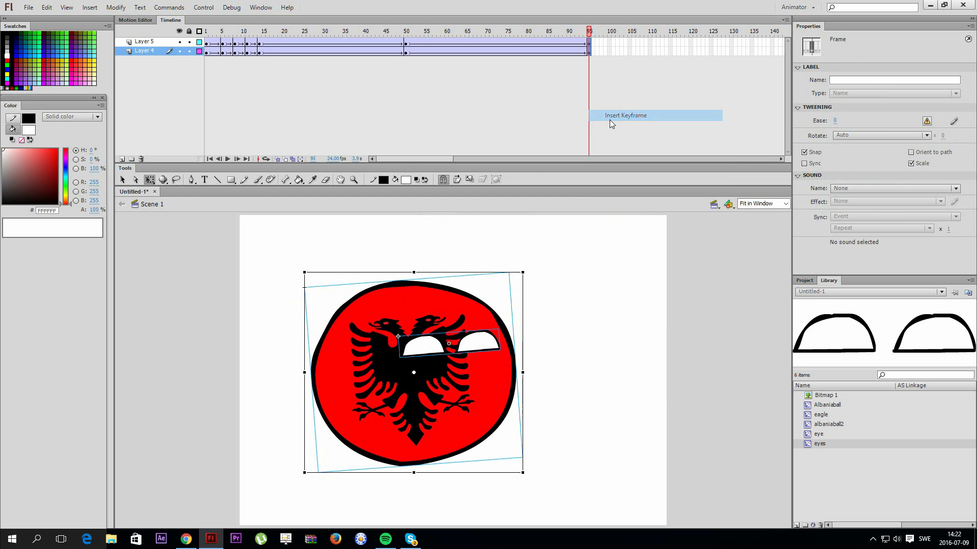
drag(523, 268, 549, 231)
key(Return)
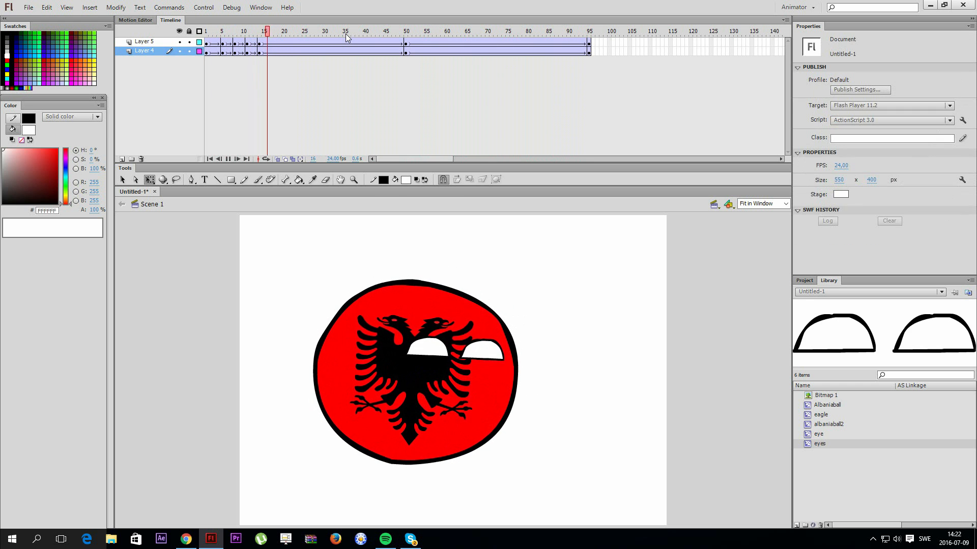
key(Return)
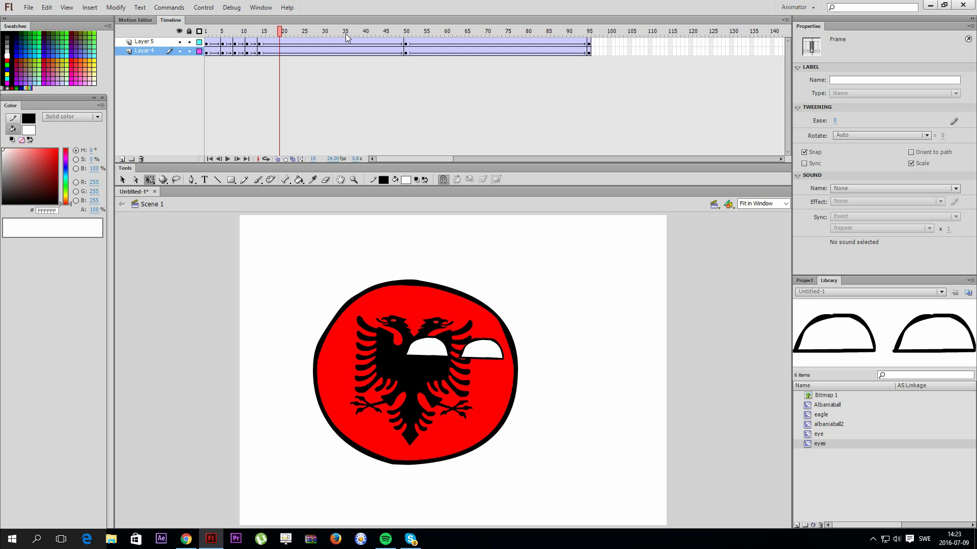
Step: Remove all frames after frame 1 on both layers
drag(637, 45, 213, 51)
right_click(212, 49)
click(240, 105)
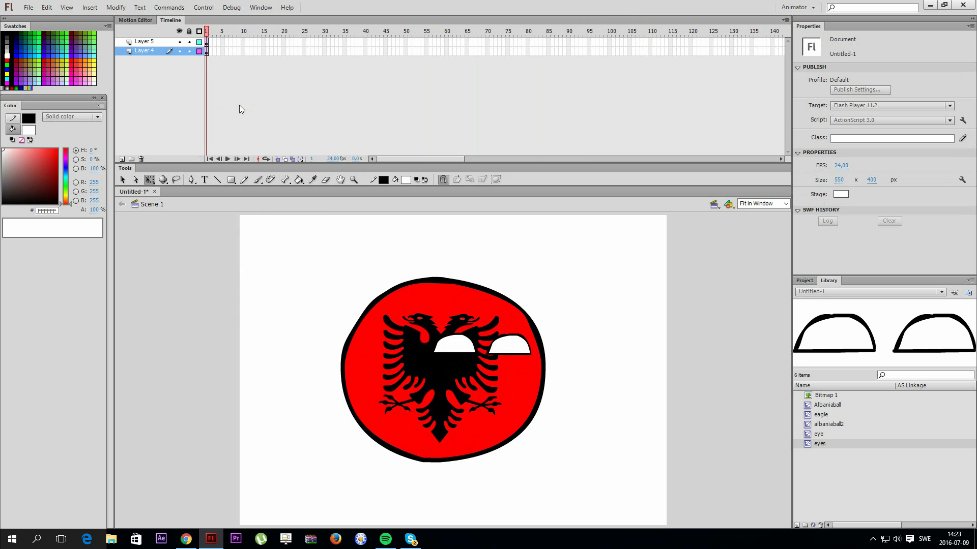
Step: Move the ball and eyes together toward the stage's left edge, to about X 34, Y 86, and tilt them slightly clockwise
drag(610, 470, 351, 307)
drag(483, 349, 410, 354)
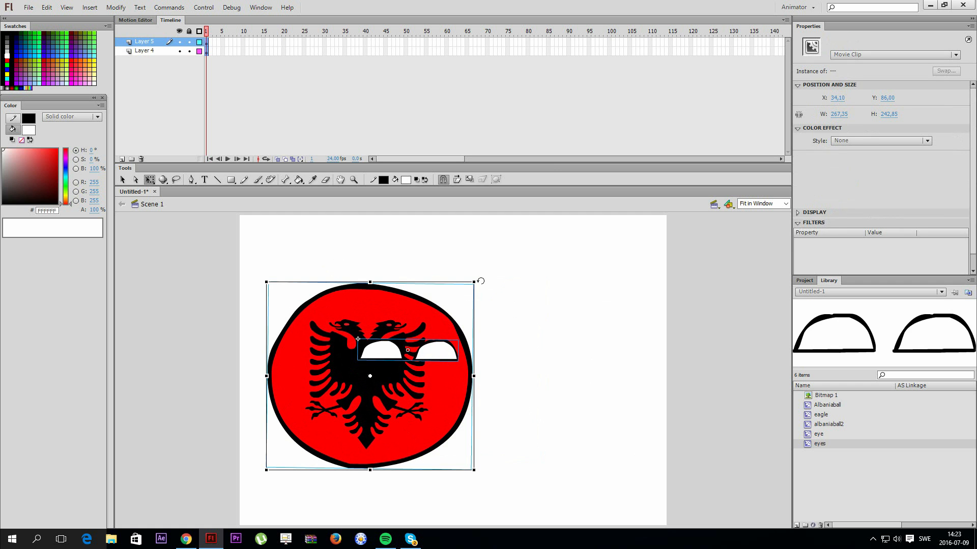
drag(481, 280, 486, 287)
Step: Insert keyframes at frame 5 on both layers, move the character up and right and tilt it clockwise, to about X 93, Y 16
right_click(224, 44)
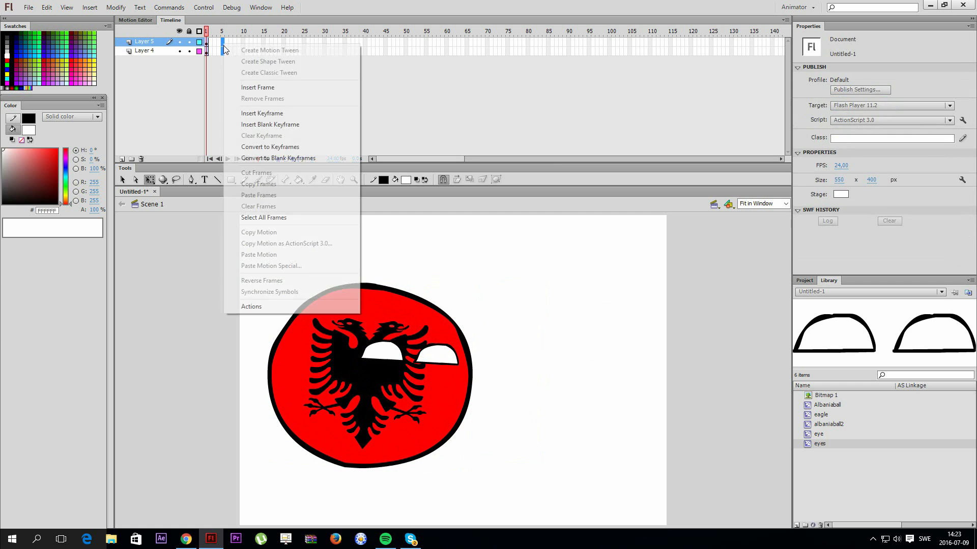
click(285, 110)
drag(443, 334, 509, 304)
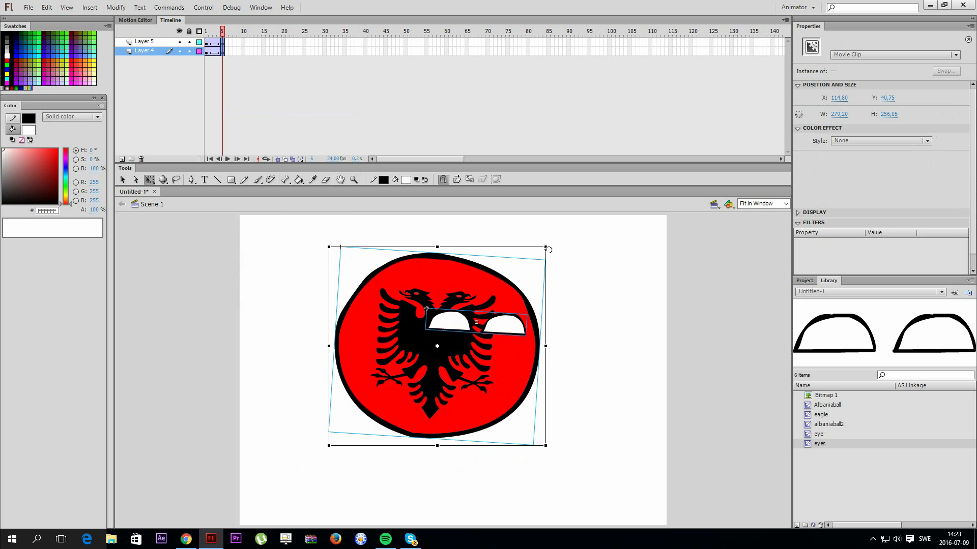
Step: Insert keyframes at frame 8 on both layers, move the character off the stage's right edge and rotate it clockwise, to about X 524, Y -23
drag(235, 53, 236, 41)
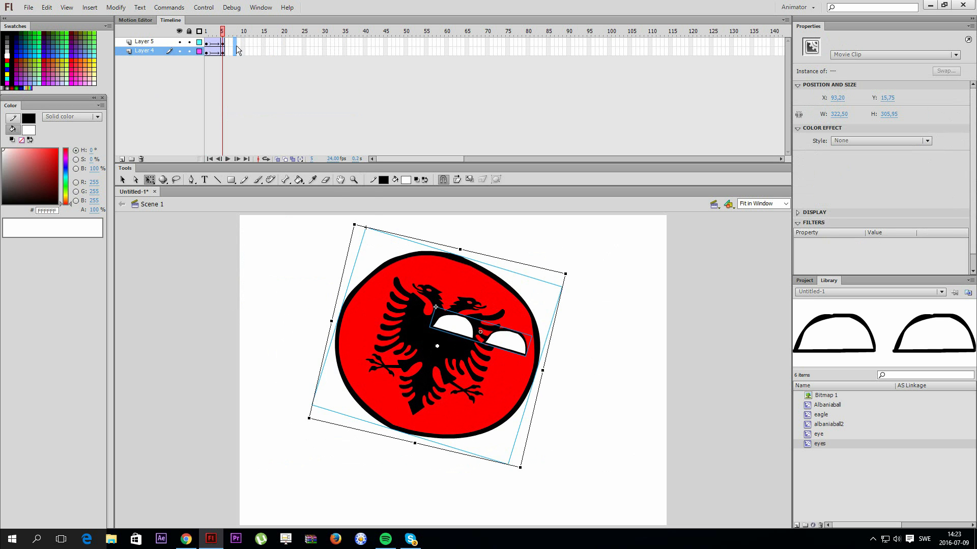
right_click(237, 48)
click(281, 116)
drag(447, 336, 730, 309)
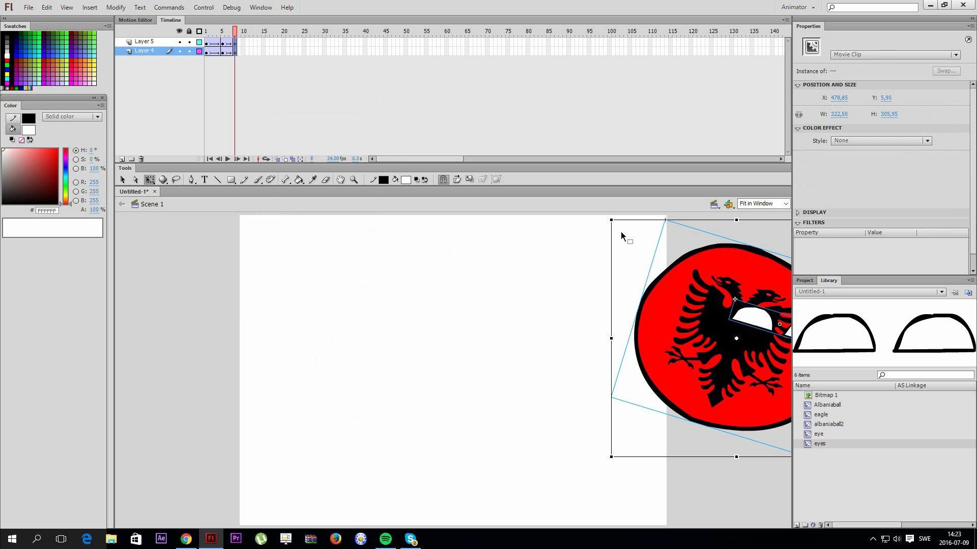
drag(611, 219, 674, 196)
drag(652, 369, 698, 367)
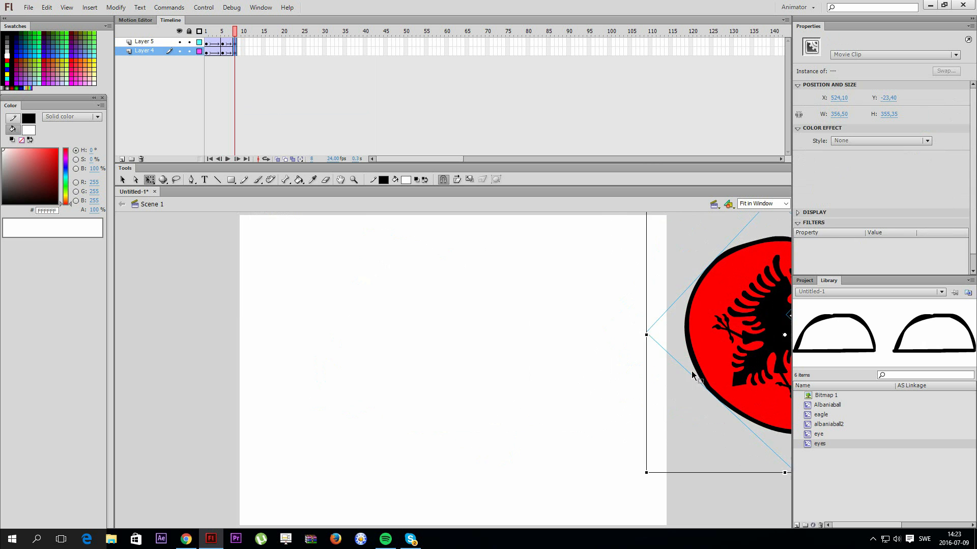
click(692, 385)
drag(667, 280, 365, 532)
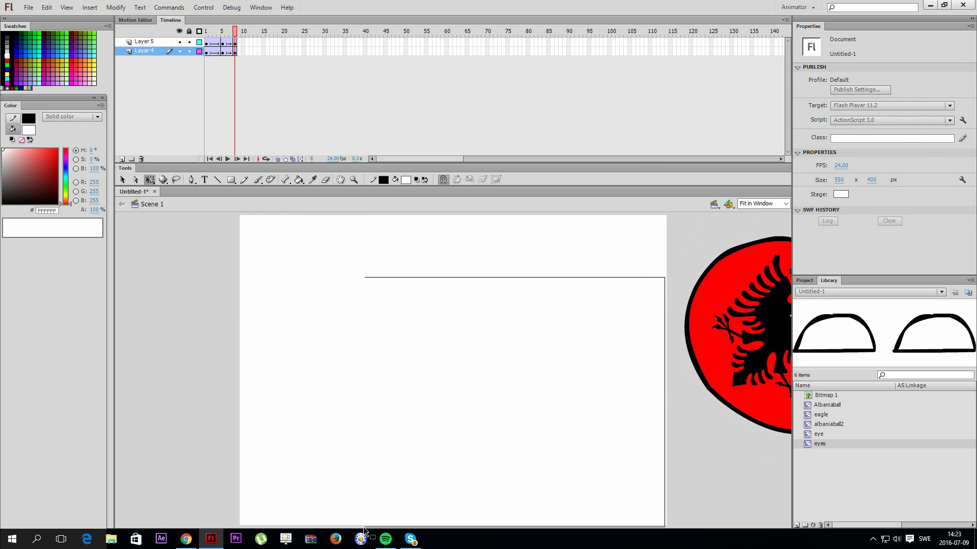
drag(244, 212, 671, 516)
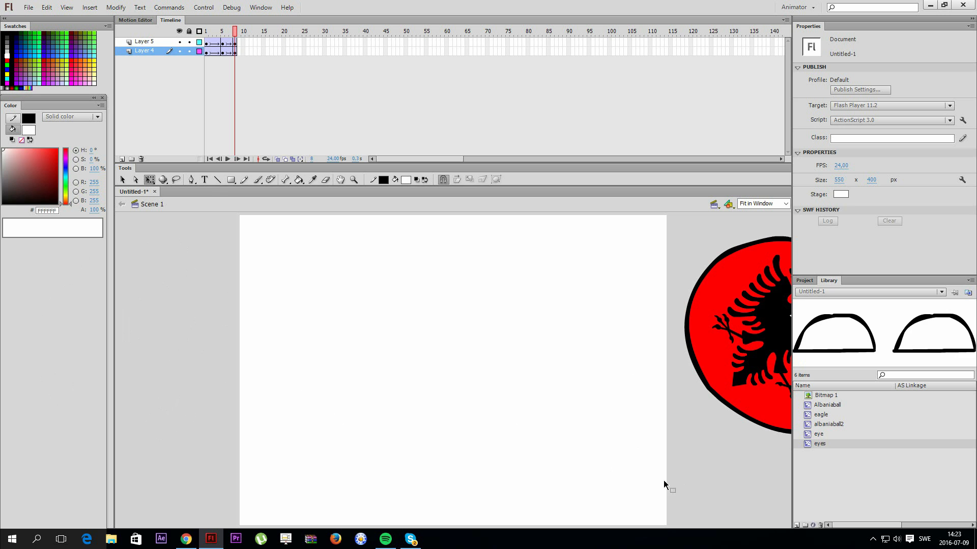
drag(239, 215, 664, 524)
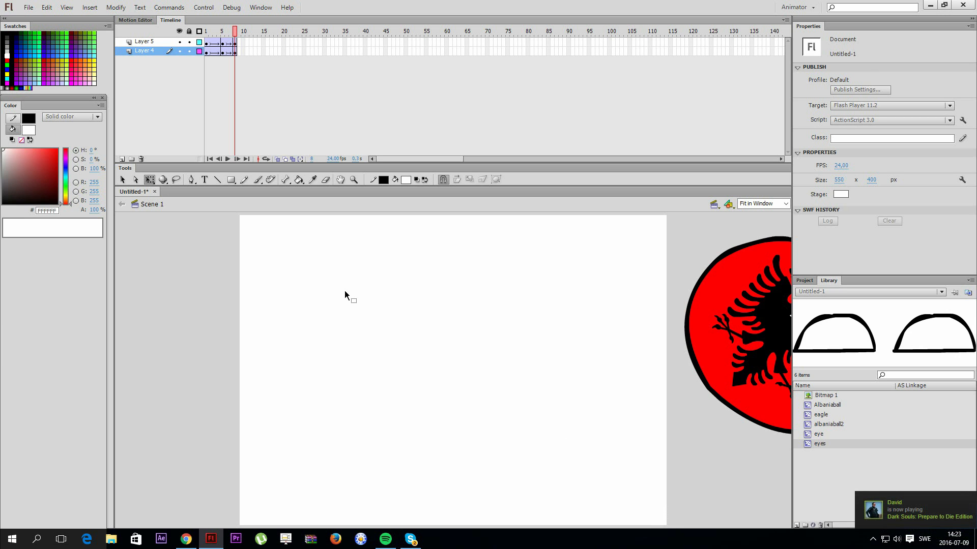
Step: Play the short tween animation several times to check how the character leaves the stage
key(Return)
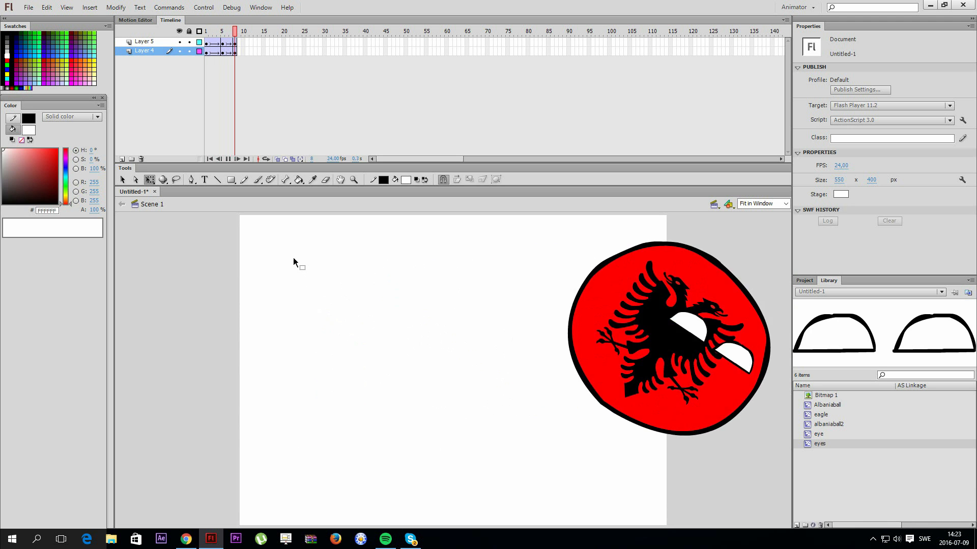
key(Return)
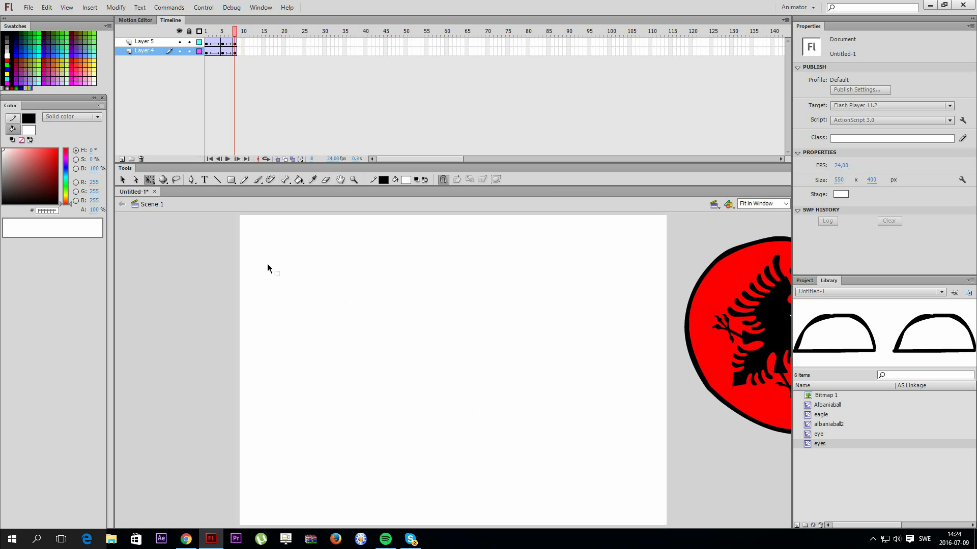
key(Return)
Step: Stretch the tweens on both layers by moving the frame 5 keyframes to frame 25 and the last keyframes to about frame 53
click(206, 43)
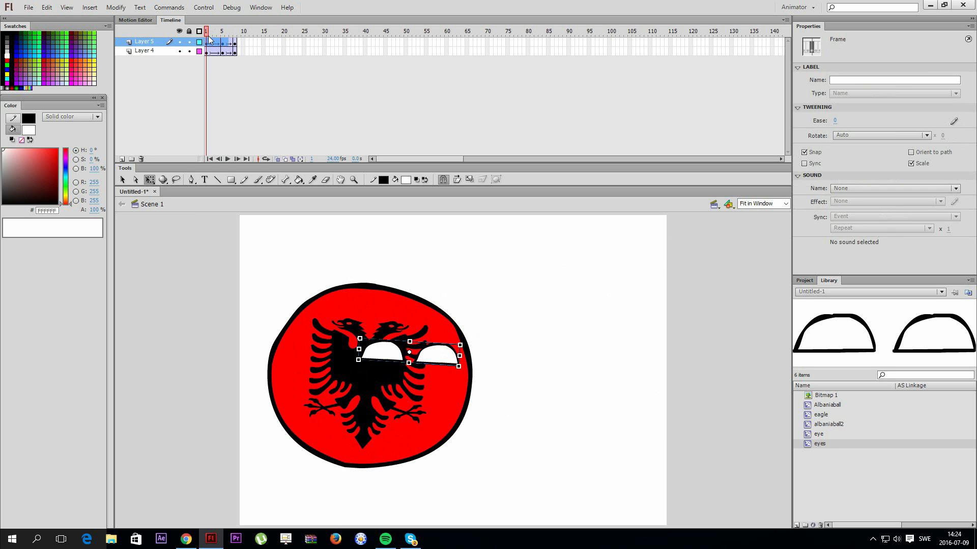
click(222, 46)
drag(223, 46, 262, 49)
click(229, 58)
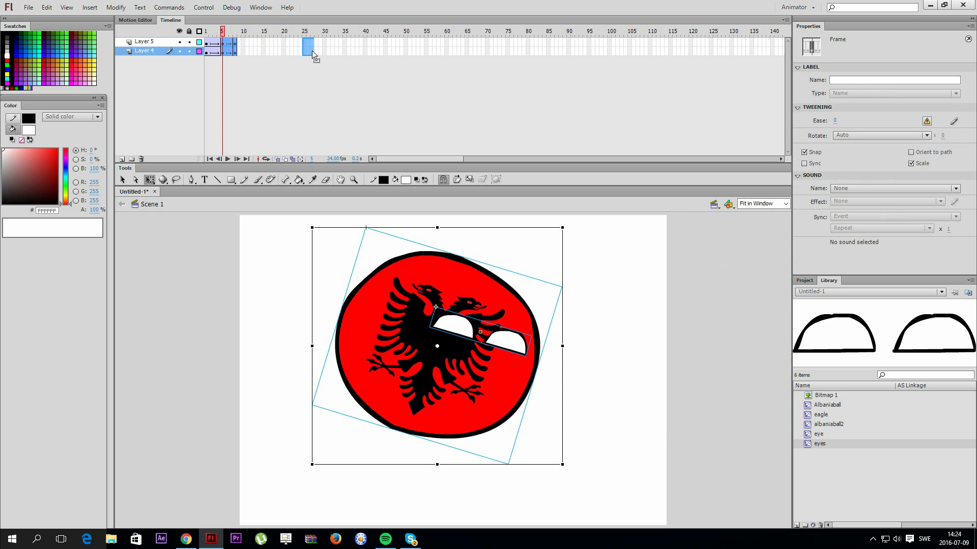
drag(407, 52, 307, 47)
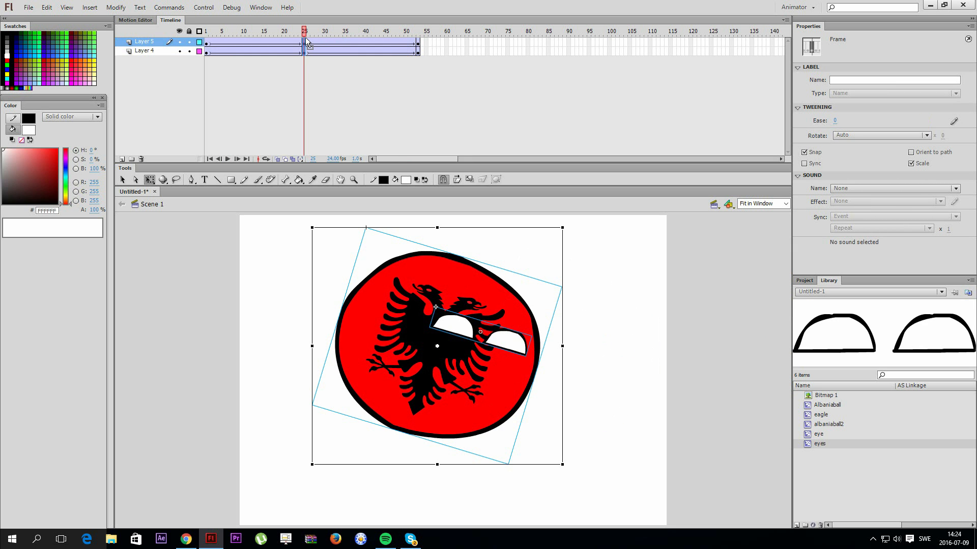
Step: Move the last keyframes on both layers to frame 50, remove the leftover frames after them and play the animation
drag(419, 42, 417, 50)
mouse_move(416, 50)
mouse_down()
mouse_move(406, 51)
mouse_move(410, 44)
mouse_up()
right_click(412, 43)
click(450, 97)
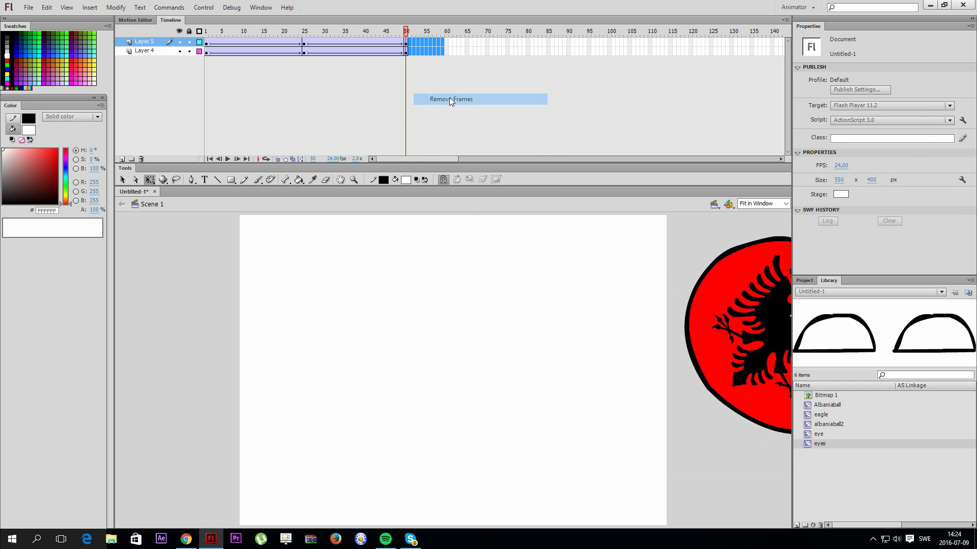
key(Return)
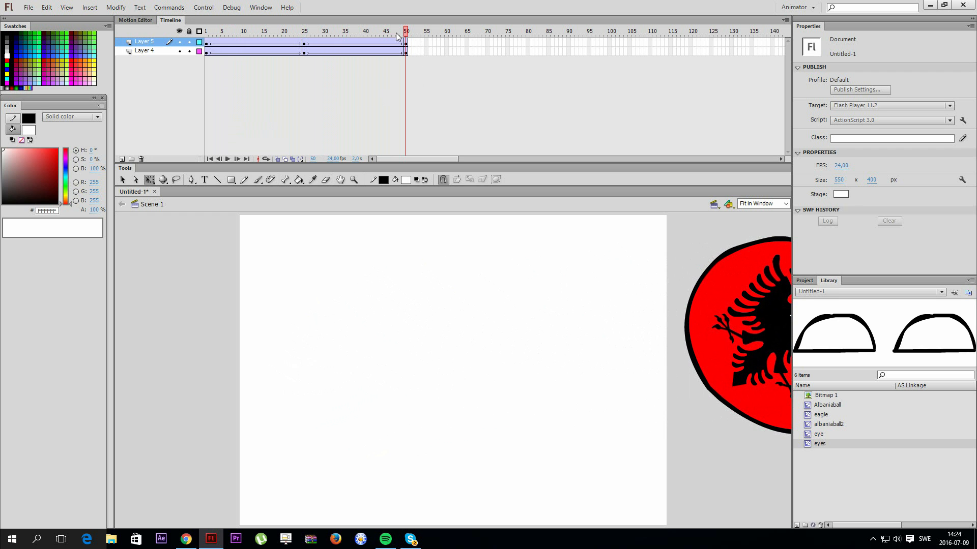
key(Return)
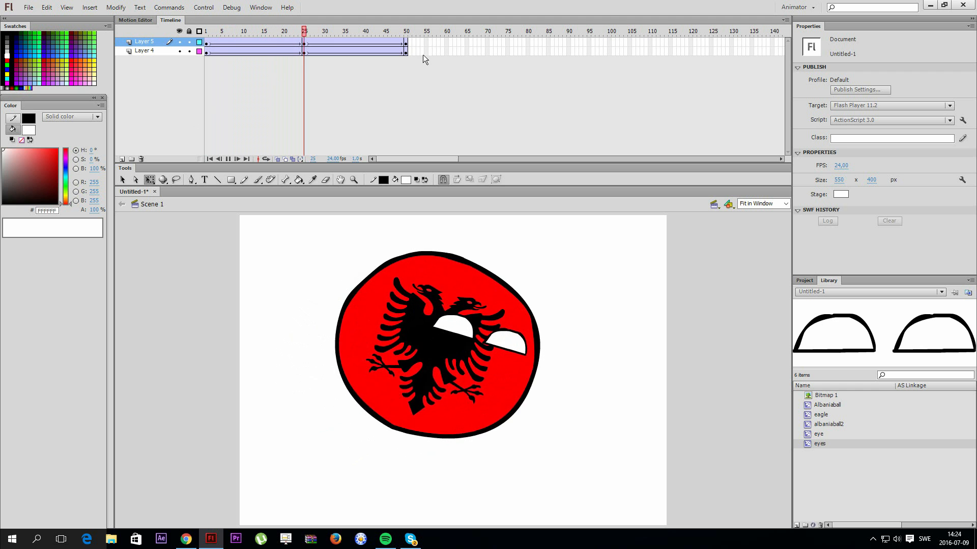
Step: Set the document's frame rate to 30 fps and play the animation
click(841, 166)
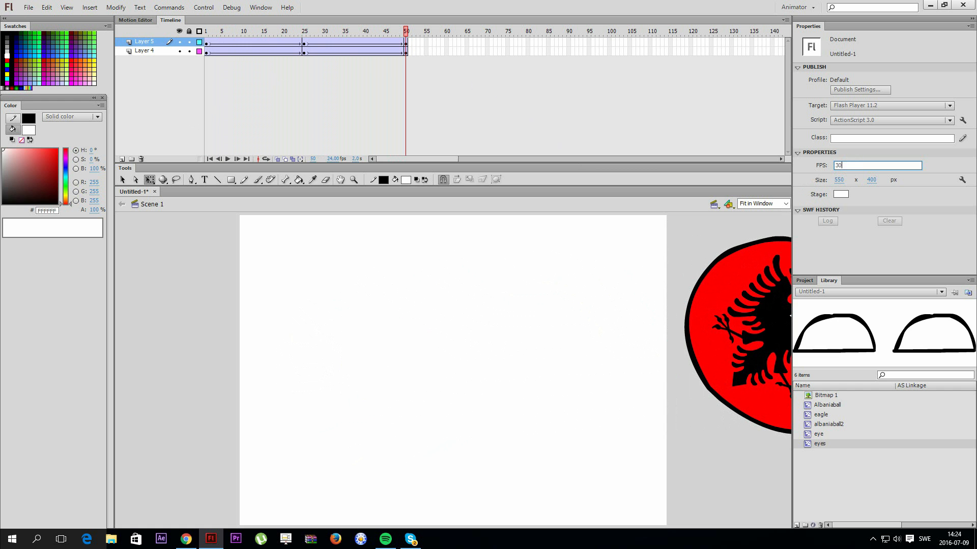
key(Return)
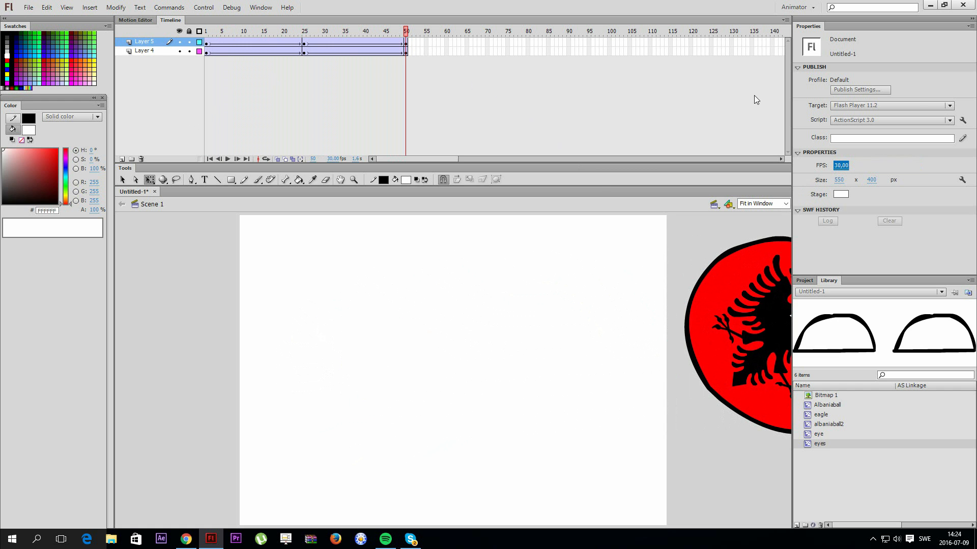
key(Return)
Step: Set the document's frame rate to 51 fps and play the animation repeatedly to judge its speed
click(840, 167)
text(50)
key(BackSpace)
text(1)
key(Return)
key(Return)
key(Return)
key(Return)
click(630, 269)
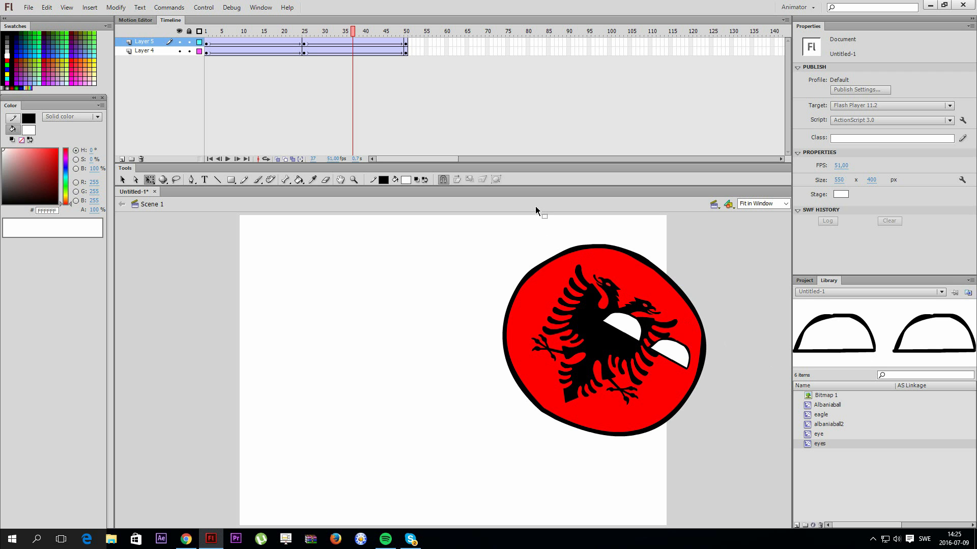
key(Return)
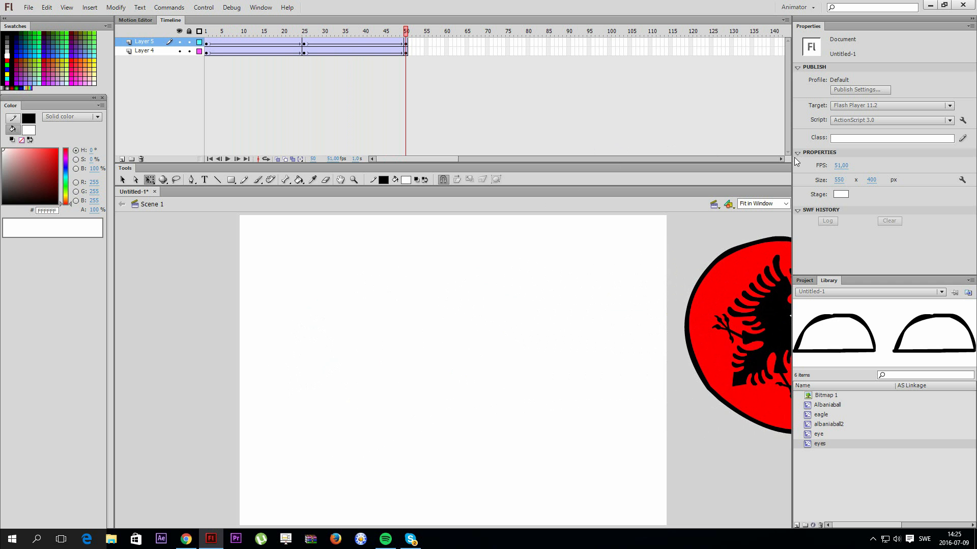
Step: Set the document's frame rate to 24 fps and play the animation again
click(837, 165)
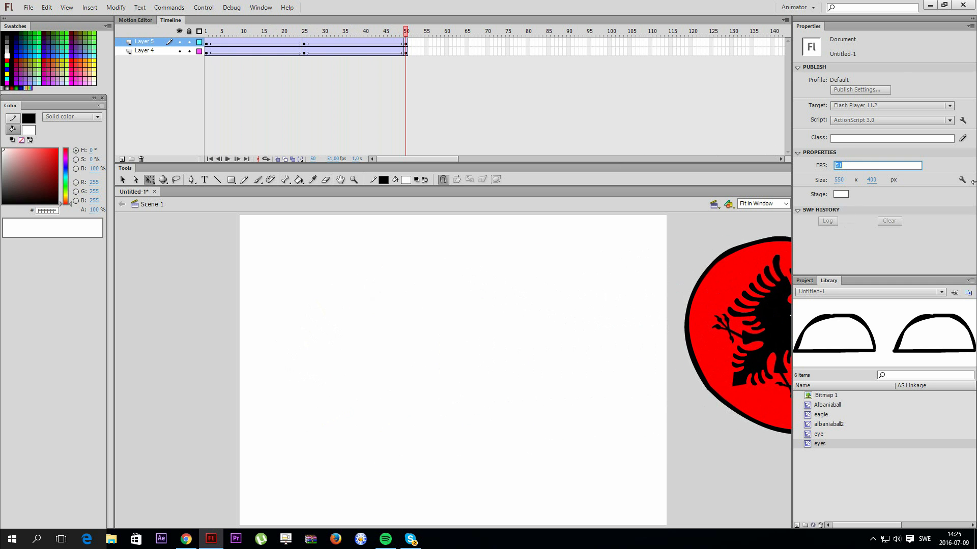
text(24)
key(Return)
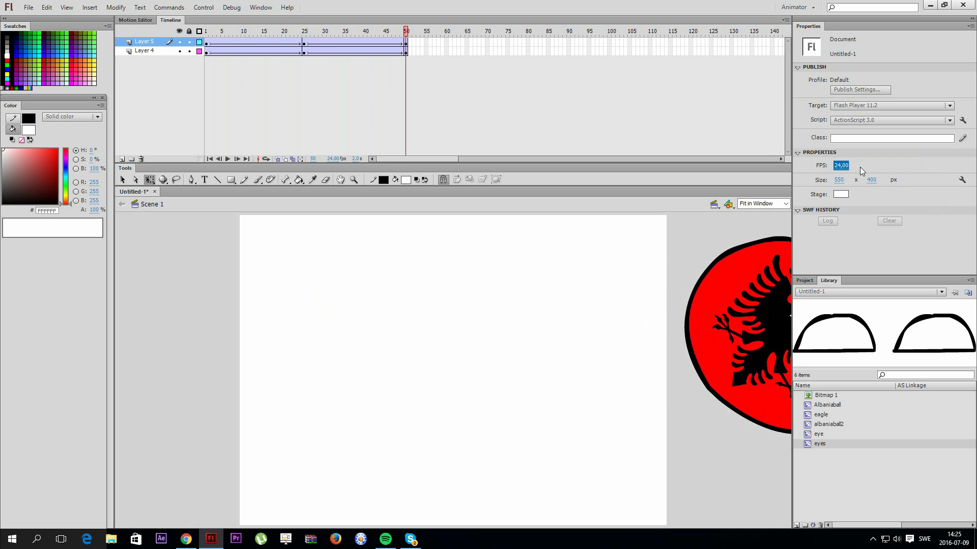
key(Return)
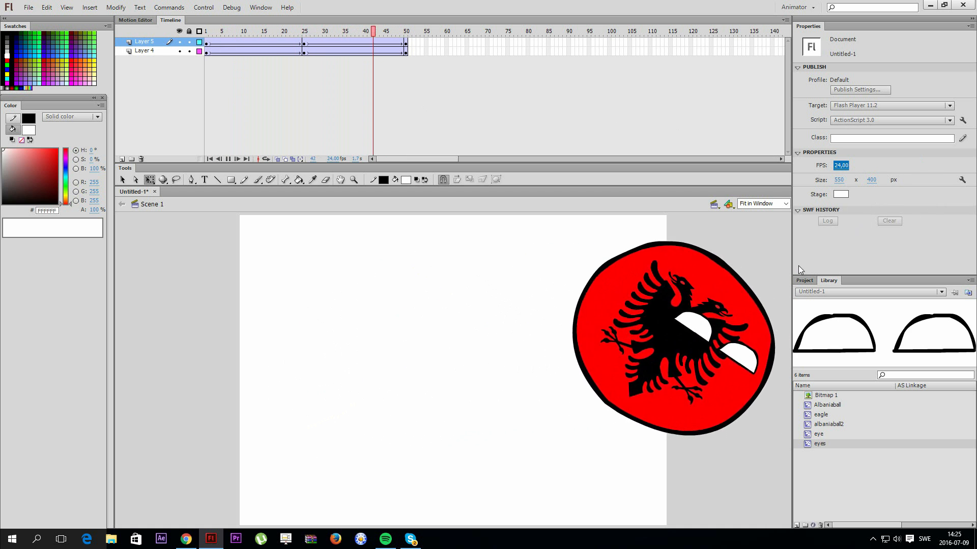
click(839, 166)
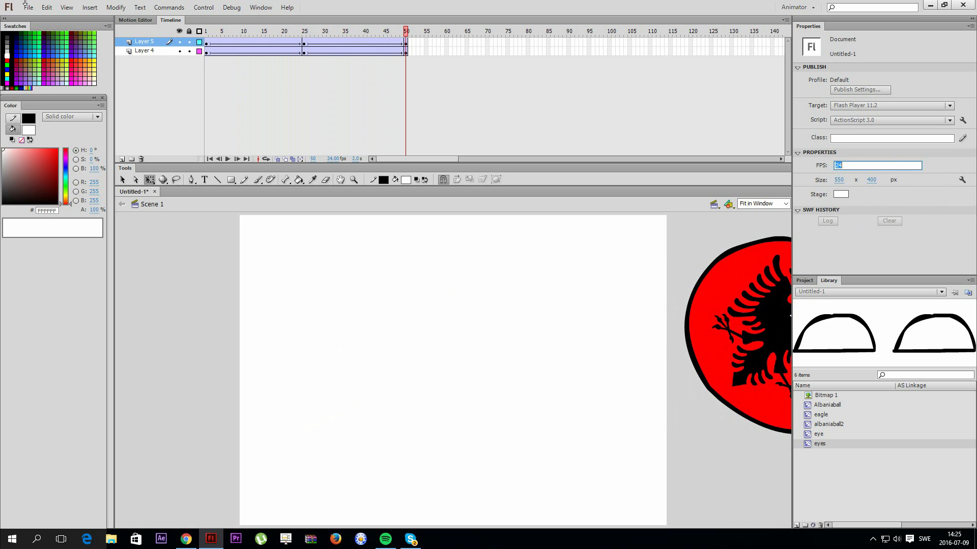
Step: Remove all frames after frame 1 on both layers and remove the tweens from the remaining keyframes
drag(432, 51, 207, 43)
right_click(207, 43)
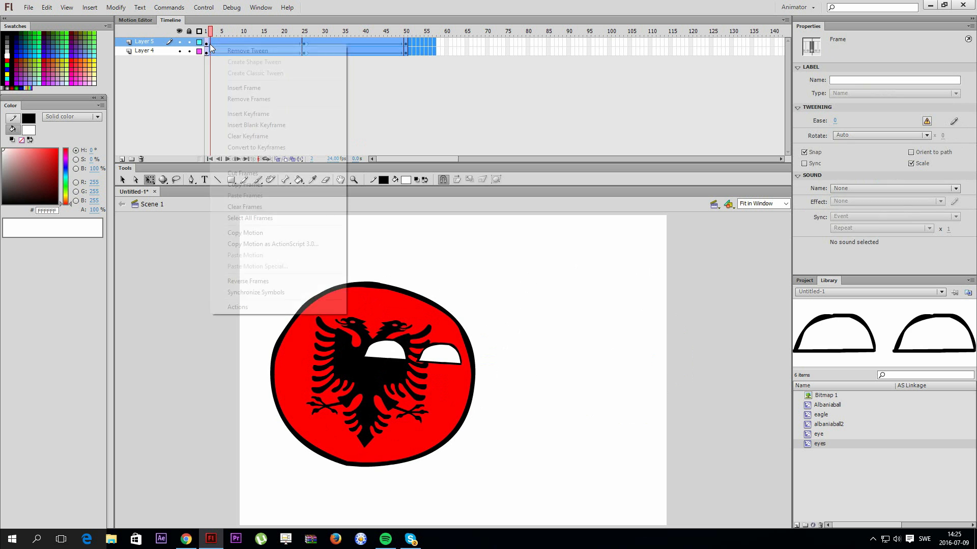
click(238, 99)
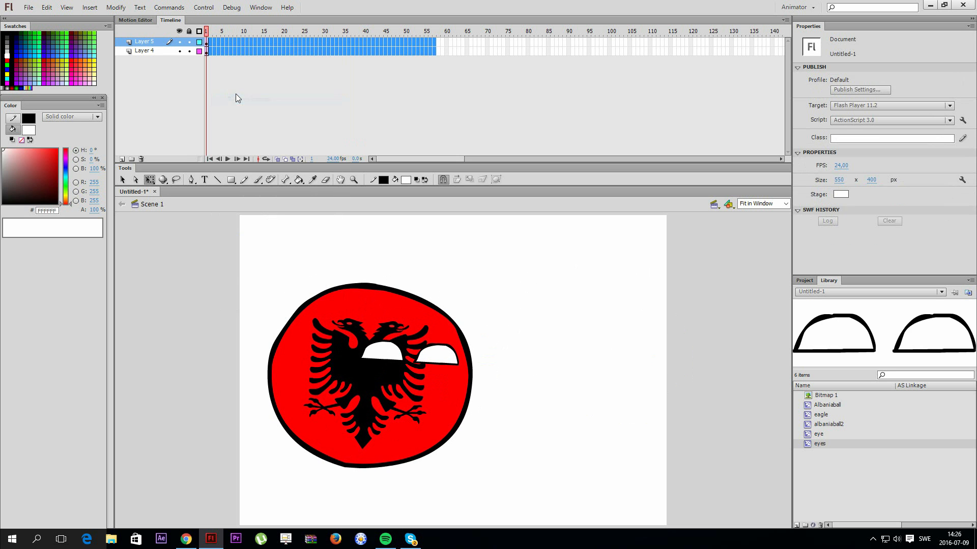
drag(206, 44, 207, 51)
right_click(206, 44)
click(233, 50)
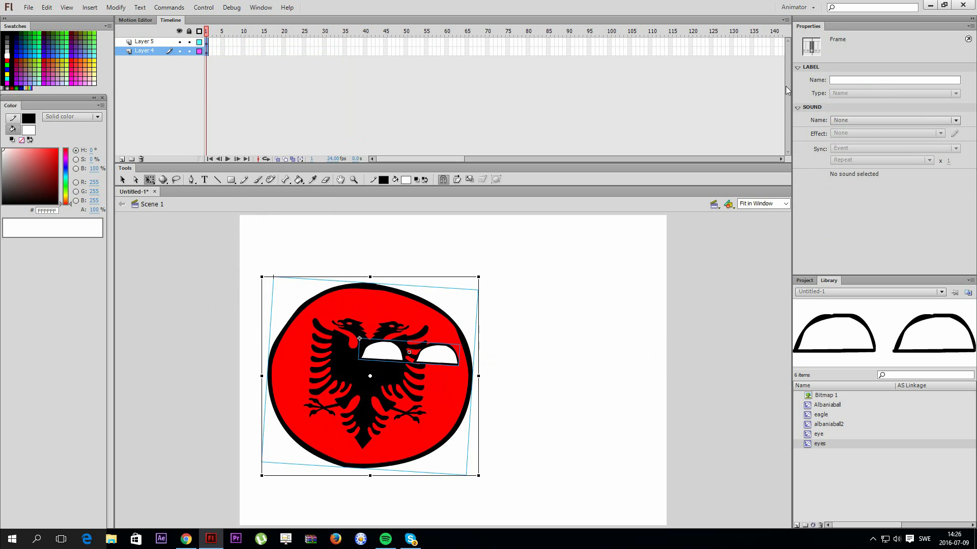
Step: Deselect the character and set the document's frame rate to 15 fps
click(730, 250)
click(841, 165)
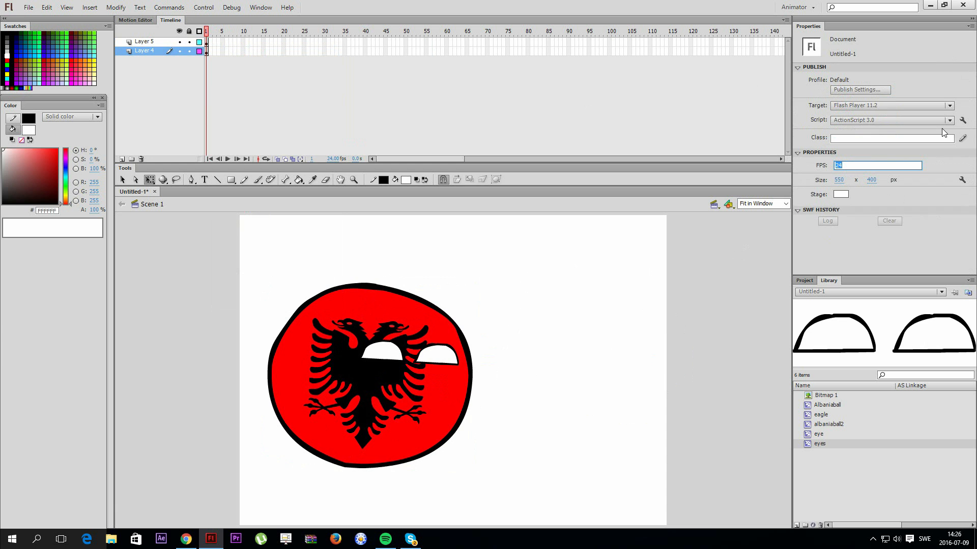
text(15)
key(Return)
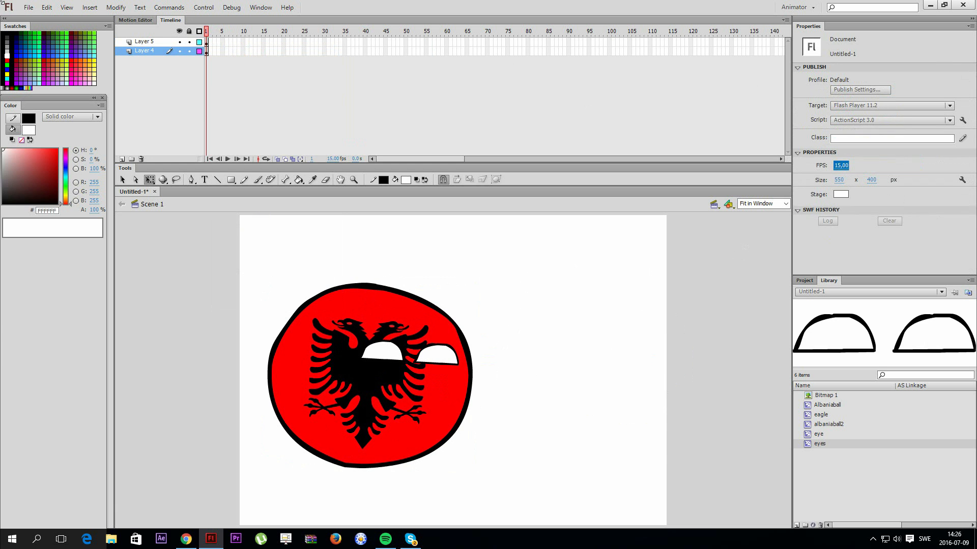
Step: Insert keyframes at frame 2 on both layers, nudge the character up and rightward, and tilt it slightly clockwise
click(205, 59)
drag(210, 51, 210, 45)
right_click(210, 45)
click(234, 115)
drag(362, 349, 385, 331)
drag(502, 256, 511, 264)
drag(419, 385, 407, 393)
Step: Insert keyframes at frame 3 on both layers, move the character farther up and rightward, and tilt it slightly more clockwise
drag(214, 52, 215, 44)
right_click(215, 46)
click(244, 116)
drag(370, 351, 392, 330)
drag(517, 237, 543, 234)
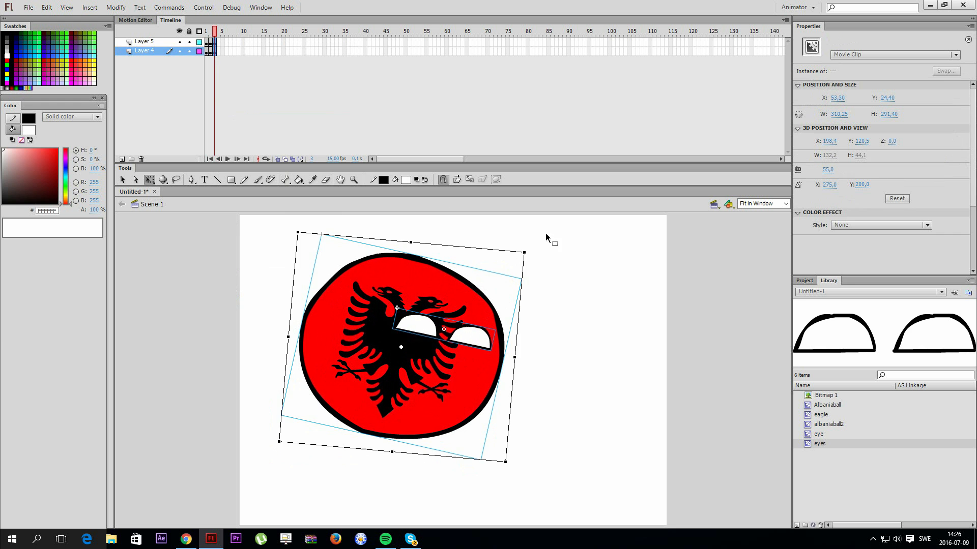
Step: Add keyframes at frame 4 on both layers, shift the character up and rightward, and rotate it farther clockwise
drag(219, 42, 219, 51)
right_click(219, 51)
click(249, 116)
drag(434, 325, 475, 334)
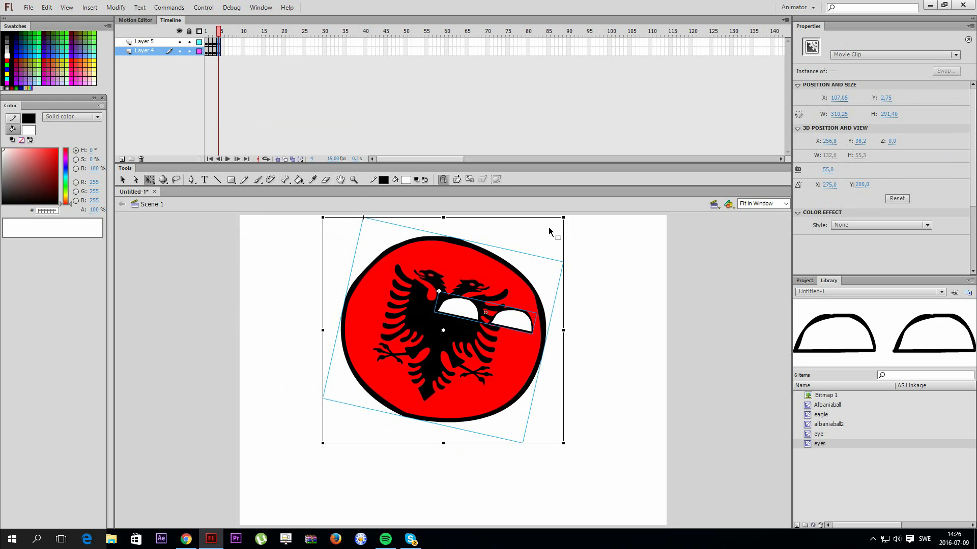
drag(560, 216, 589, 252)
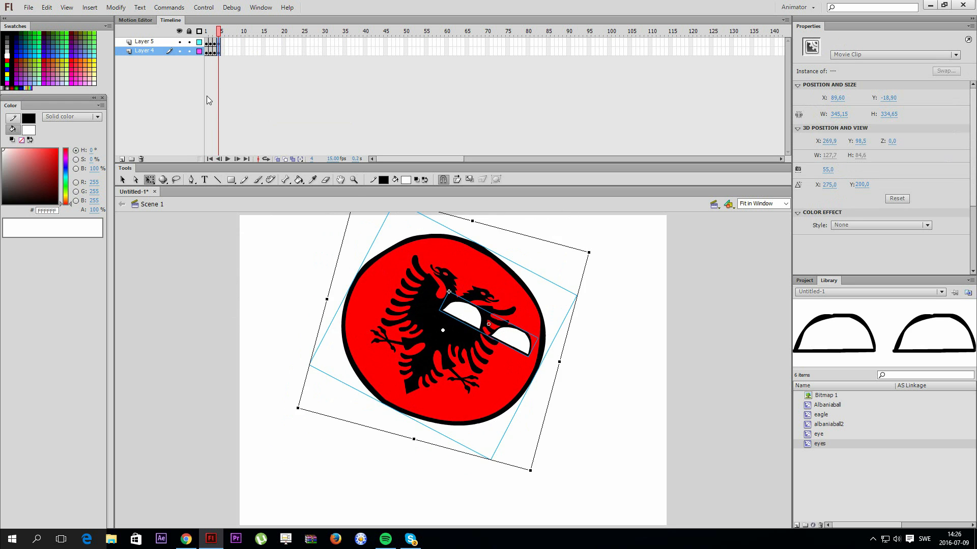
Step: Add keyframes at frame 5 on both layers, raise the character slightly rightward to the jump's peak, and rotate it farther clockwise
drag(222, 49, 224, 44)
right_click(224, 44)
click(279, 115)
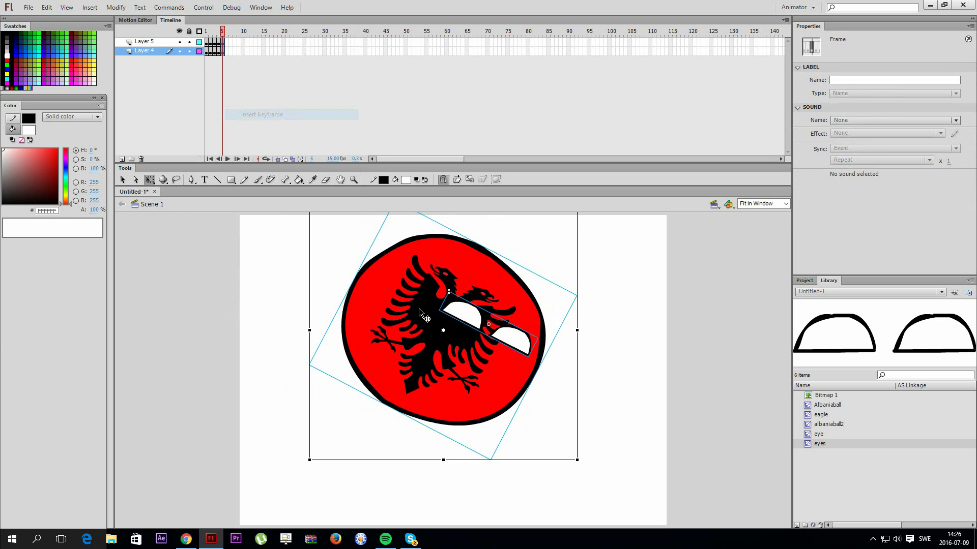
drag(430, 331, 460, 320)
drag(606, 451, 552, 488)
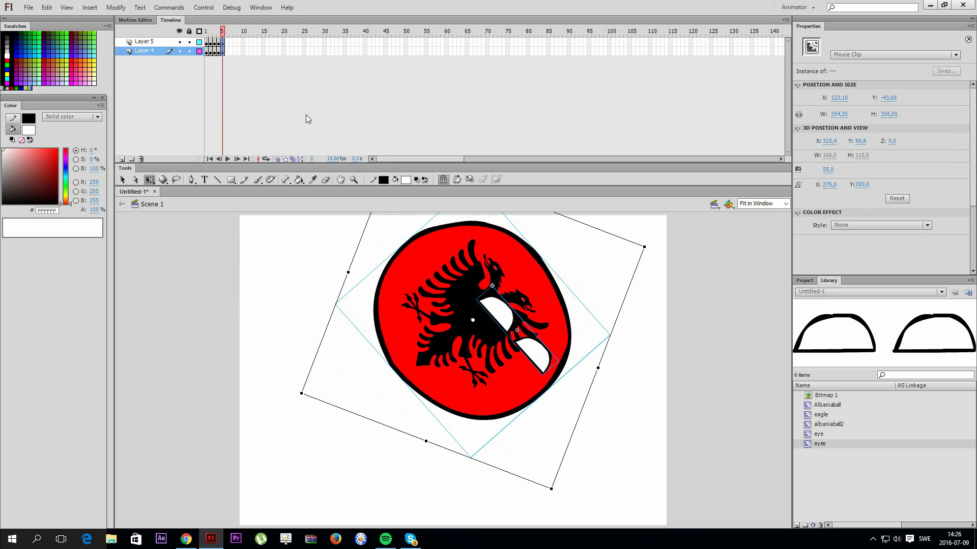
Step: Insert keyframes at frame 6 on both layers, move the character down and rightward, and rotate it a little more clockwise
drag(227, 53, 228, 44)
right_click(228, 44)
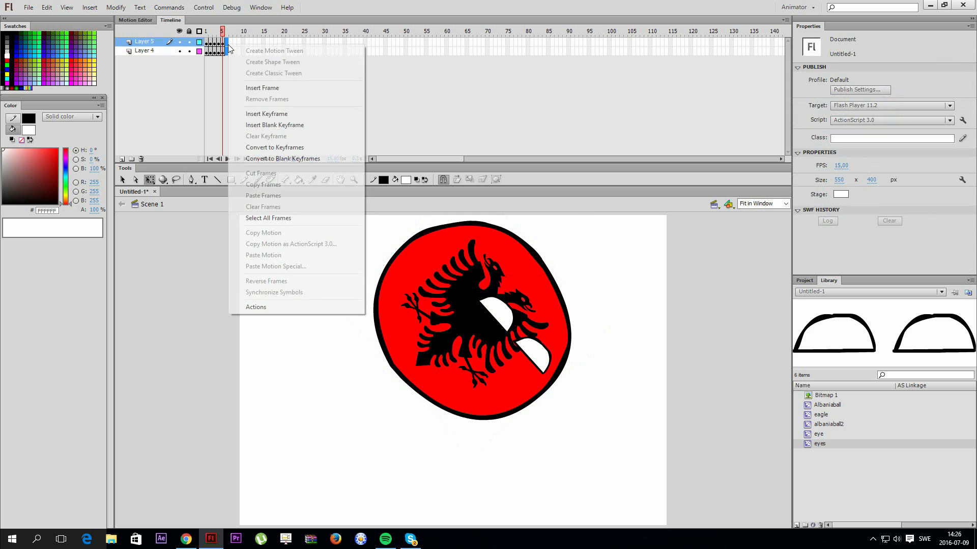
click(280, 111)
drag(535, 352, 568, 377)
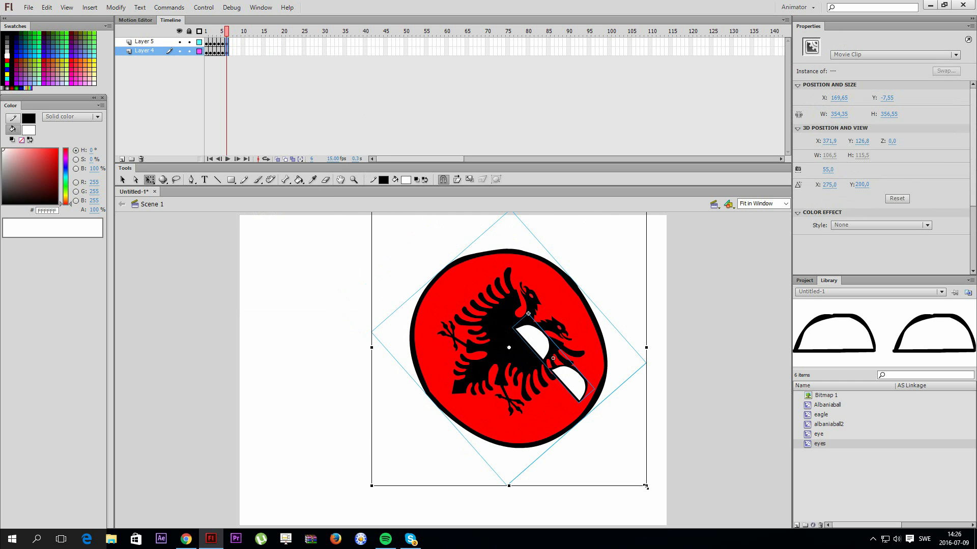
drag(647, 483, 625, 510)
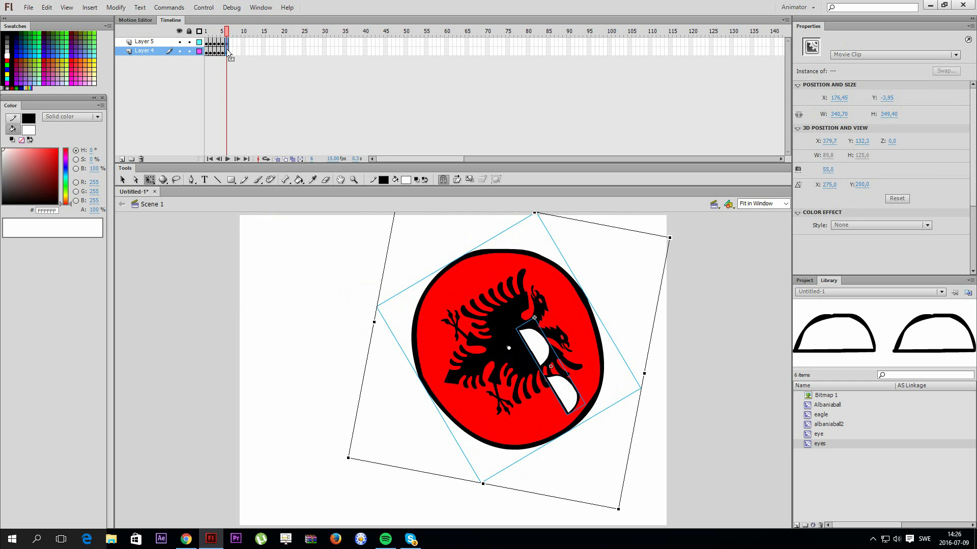
Step: Add keyframes at frame 7 on both layers, lower the character rightward, rotate it farther clockwise, and play the animation
drag(231, 51, 232, 44)
right_click(232, 44)
click(279, 113)
drag(534, 362, 559, 402)
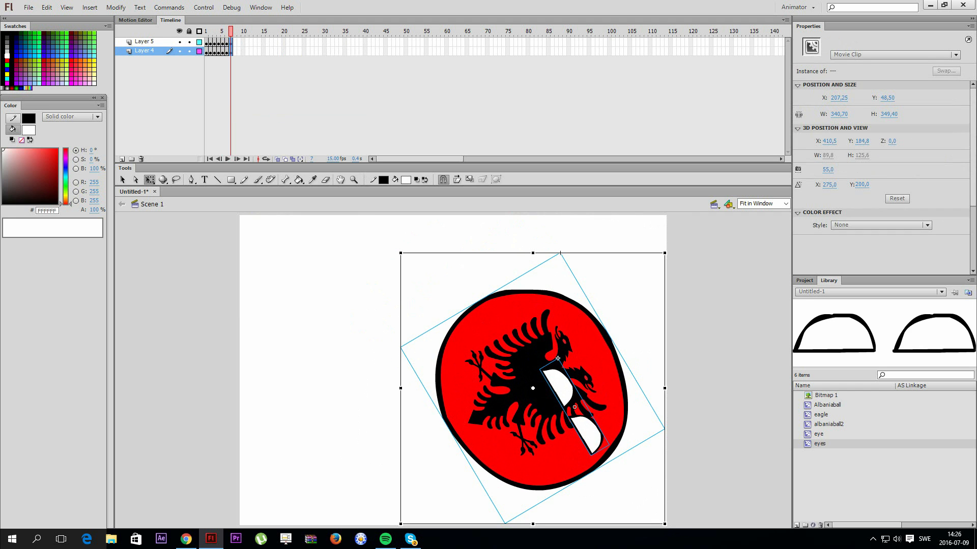
drag(667, 520, 620, 547)
key(Return)
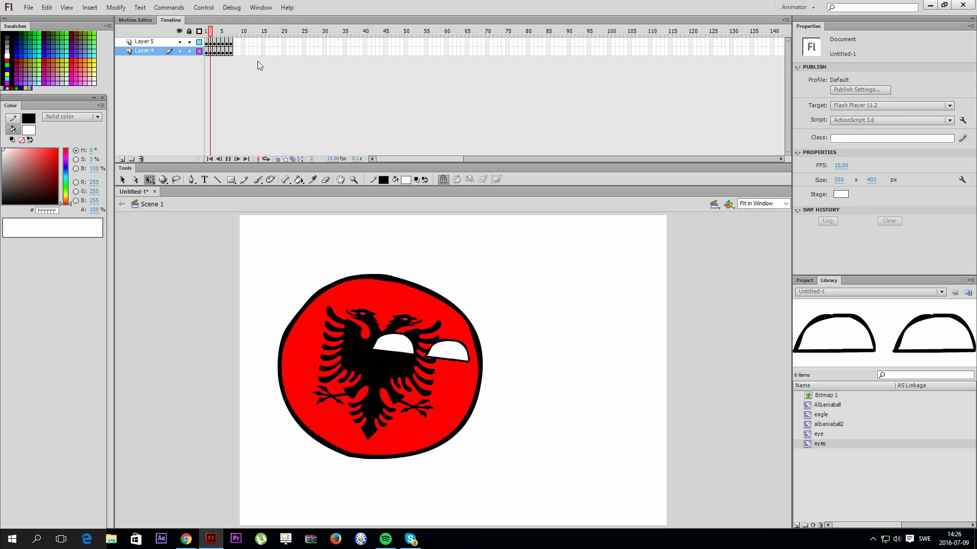
Step: Insert keyframes at frame 8 on both layers and squash the character downward from its top edge to about 274 px high
right_click(235, 50)
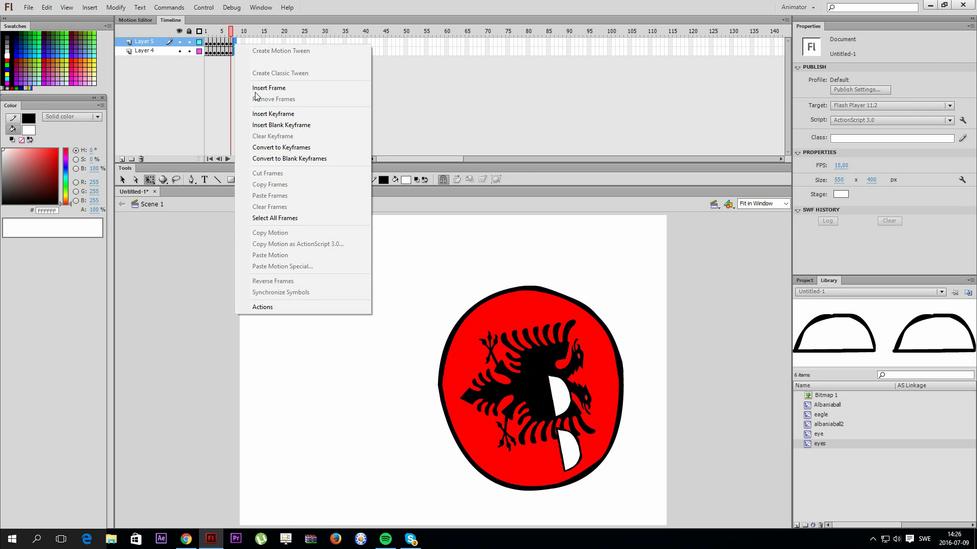
click(270, 114)
drag(532, 271, 533, 285)
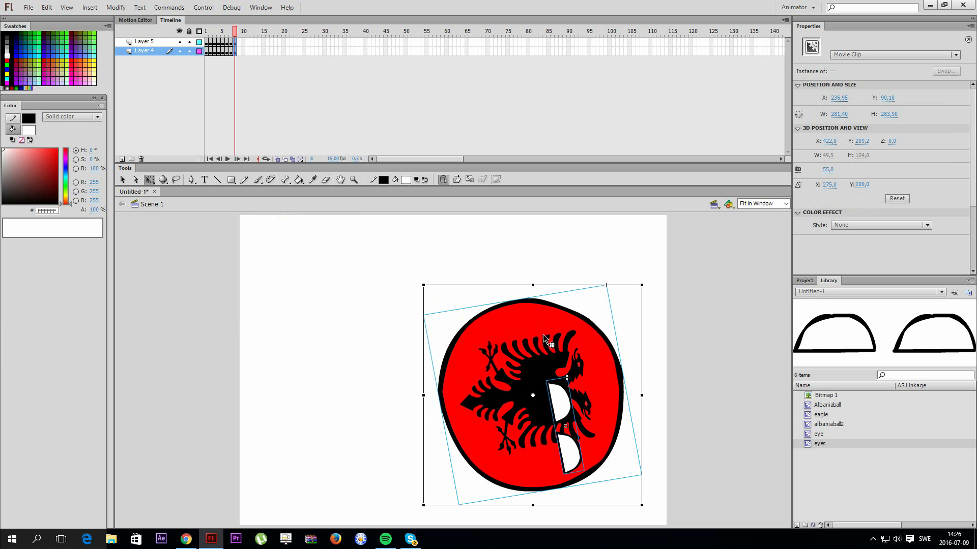
key(ctrl+z)
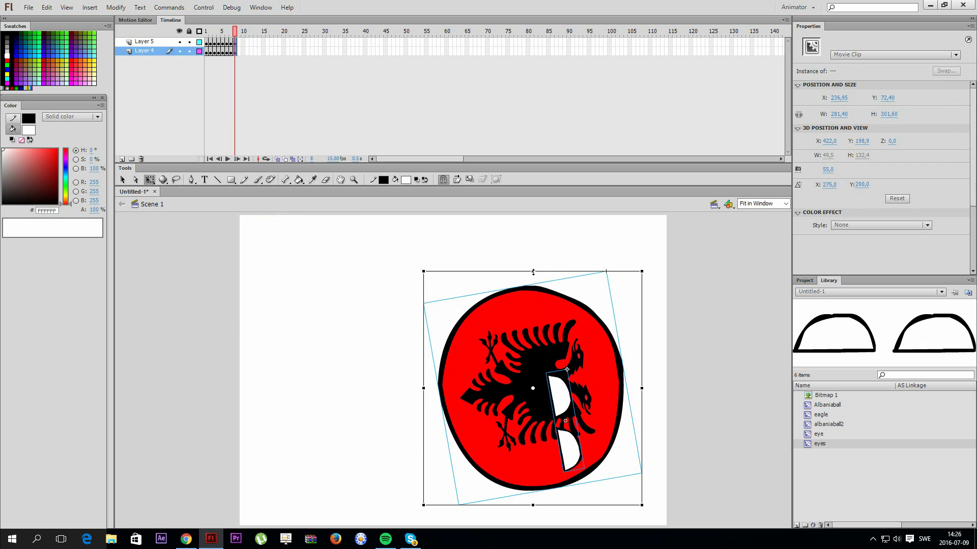
drag(351, 221, 813, 546)
drag(532, 271, 532, 293)
Step: Insert keyframes at frame 9 on both layers, move the character up and leftward, rotate it counterclockwise, and stretch it taller
click(237, 47)
right_click(237, 46)
click(274, 114)
drag(548, 363, 518, 330)
key(q)
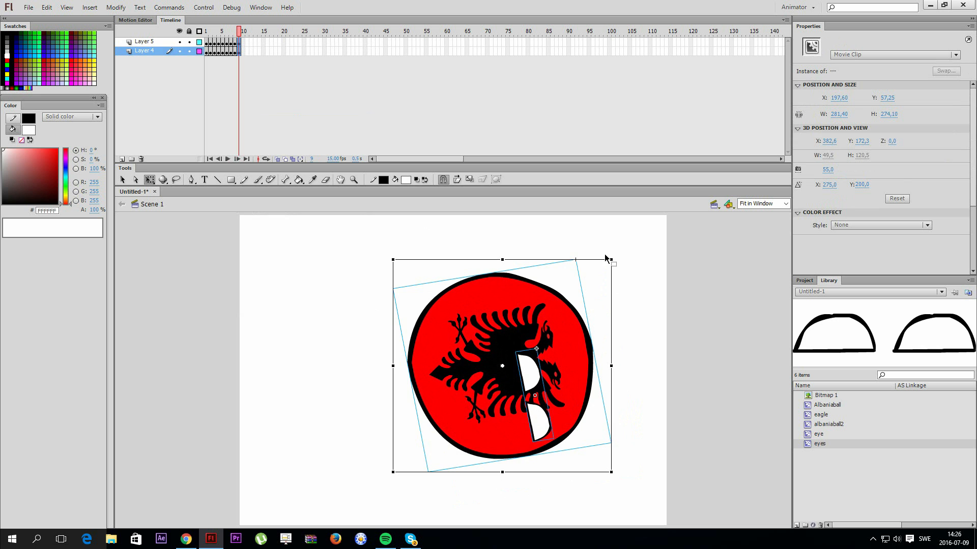
drag(614, 255, 570, 224)
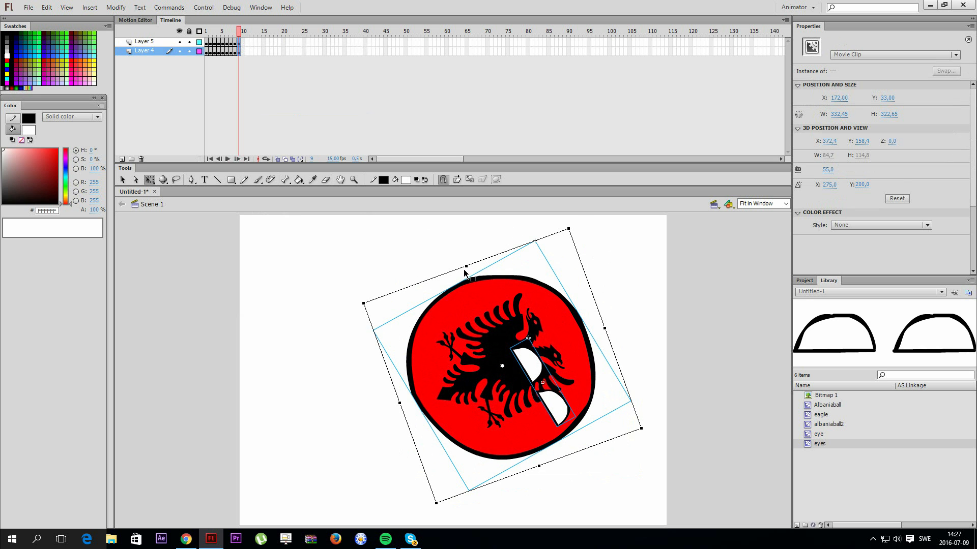
drag(467, 268, 452, 245)
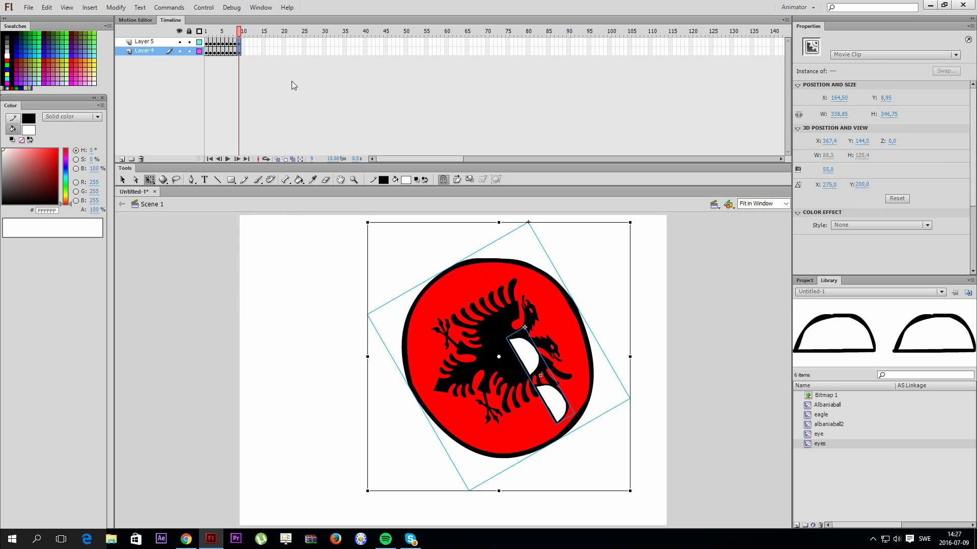
Step: Insert keyframes at frame 10 on both layers, move the character up and leftward, and rotate it counterclockwise to a slight tilt
click(245, 44)
right_click(245, 45)
click(267, 115)
drag(487, 335, 443, 303)
drag(590, 463, 660, 306)
drag(466, 351, 460, 340)
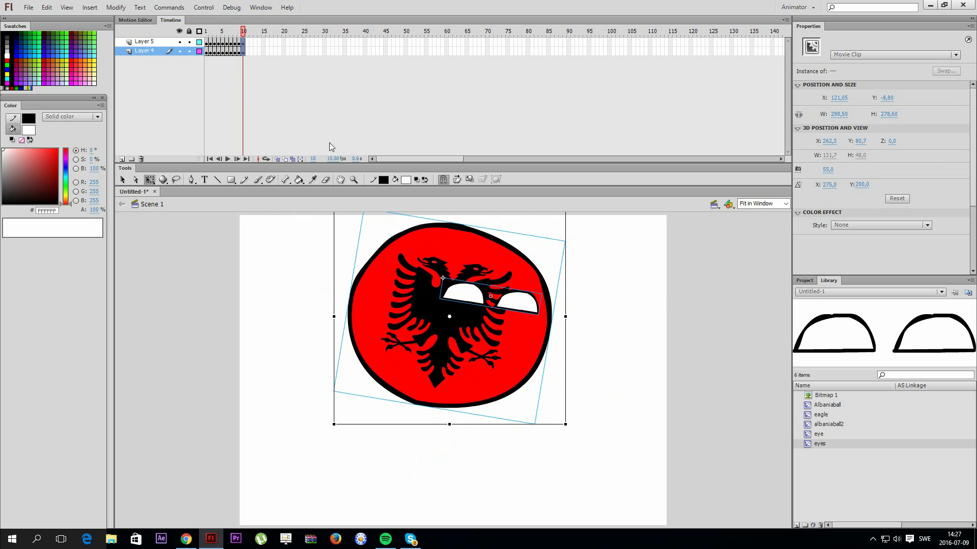
Step: Add keyframes at frame 11 on both layers, shift the character down and leftward, and rotate it counterclockwise past upright
right_click(245, 45)
click(268, 114)
drag(464, 331, 410, 353)
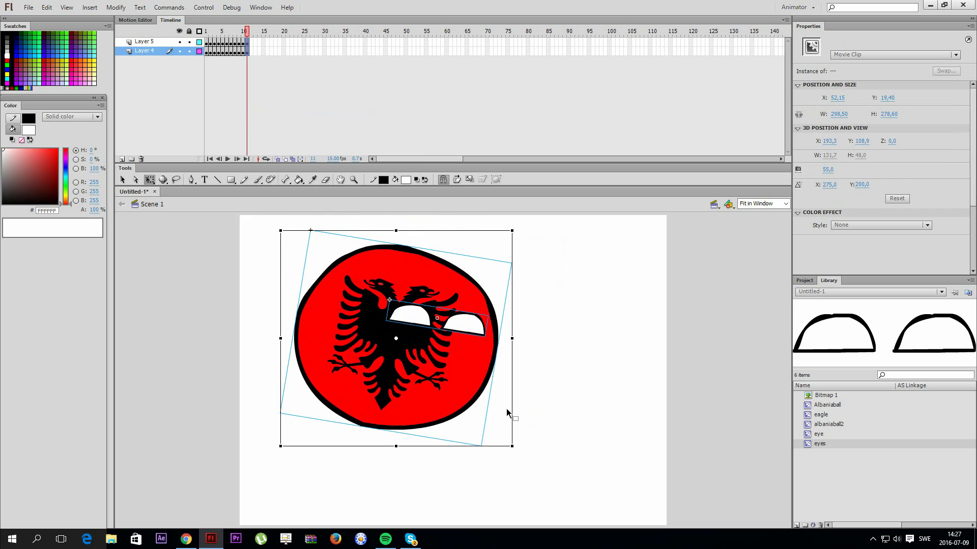
drag(519, 445, 557, 362)
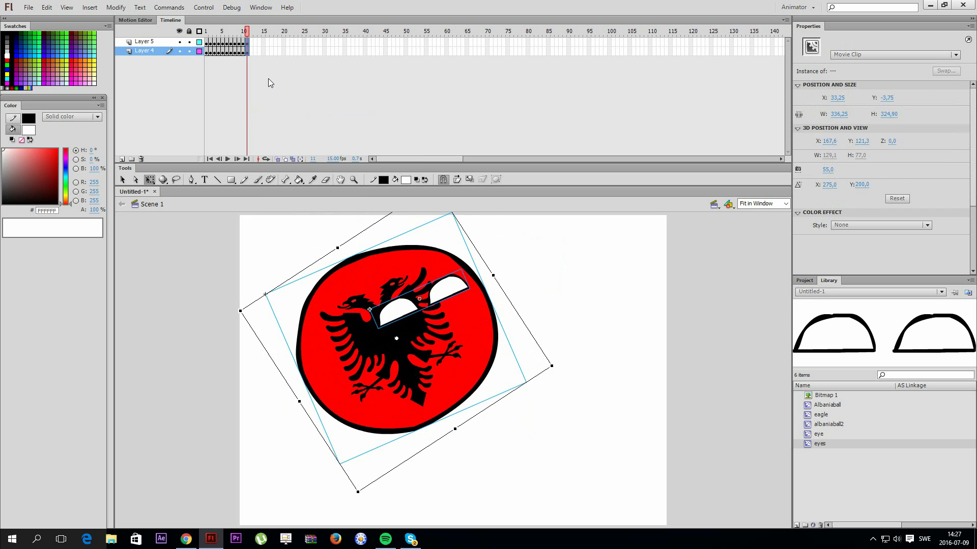
Step: Add keyframes at frame 12 on both layers, lower the character leftward, rotate it farther counterclockwise, and adjust its landing position against frame 1
right_click(251, 46)
click(291, 115)
drag(421, 380, 398, 456)
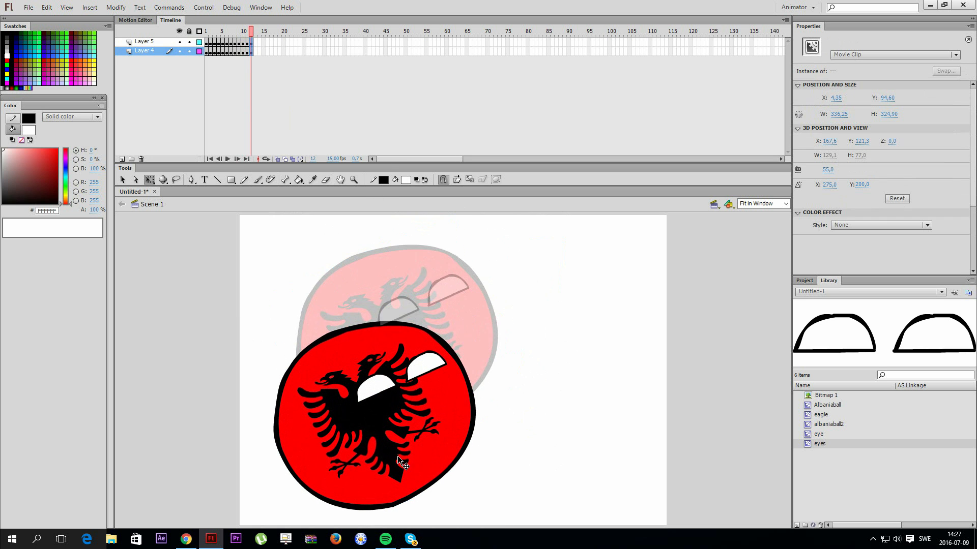
drag(511, 286, 444, 306)
drag(382, 444, 366, 435)
click(206, 32)
click(251, 42)
drag(424, 427, 435, 365)
click(206, 32)
drag(202, 50, 275, 73)
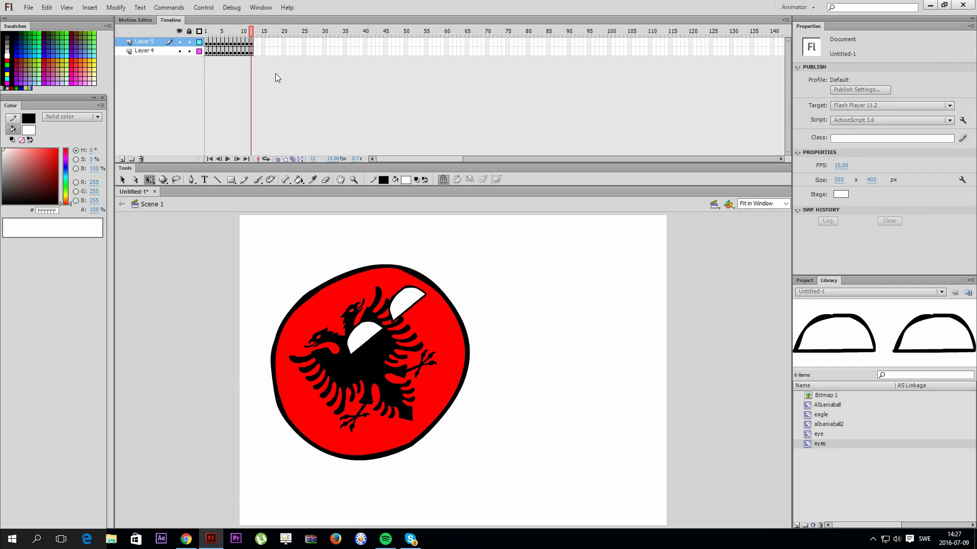
Step: Insert keyframes at frame 13 on both layers, nudge the character rightward and up, and rotate it slightly back clockwise
right_click(256, 50)
click(283, 101)
click(396, 335)
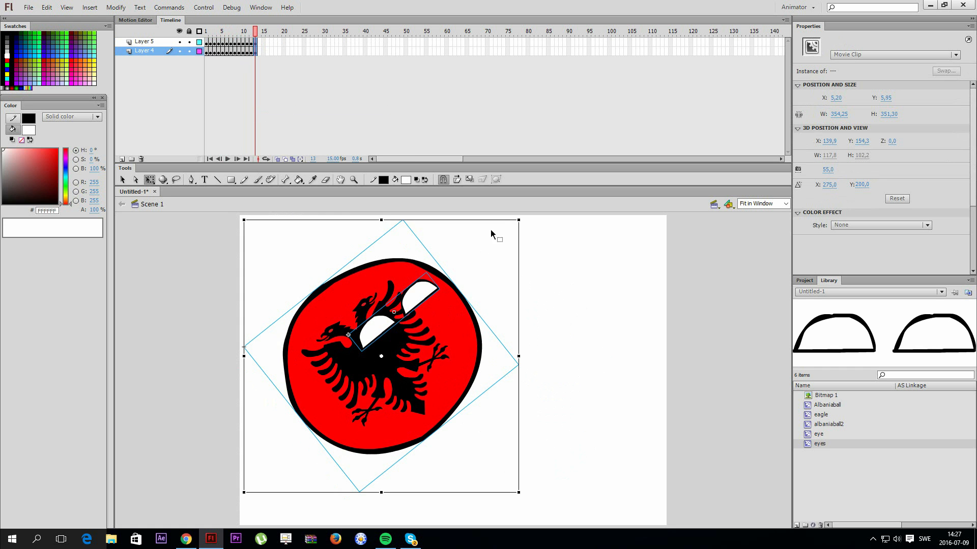
drag(509, 219, 533, 233)
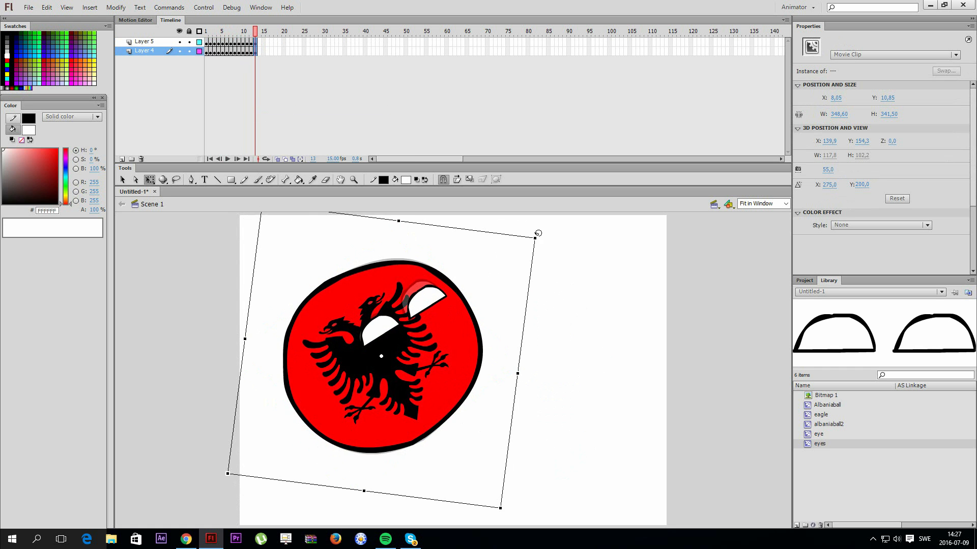
Step: Insert keyframes at frame 14 on both layers and rotate the character clockwise back to a nearly upright pose
right_click(261, 46)
click(287, 117)
drag(442, 367, 447, 375)
drag(529, 503, 394, 447)
Step: Play the 14-frame jump animation repeatedly to judge its motion
key(Return)
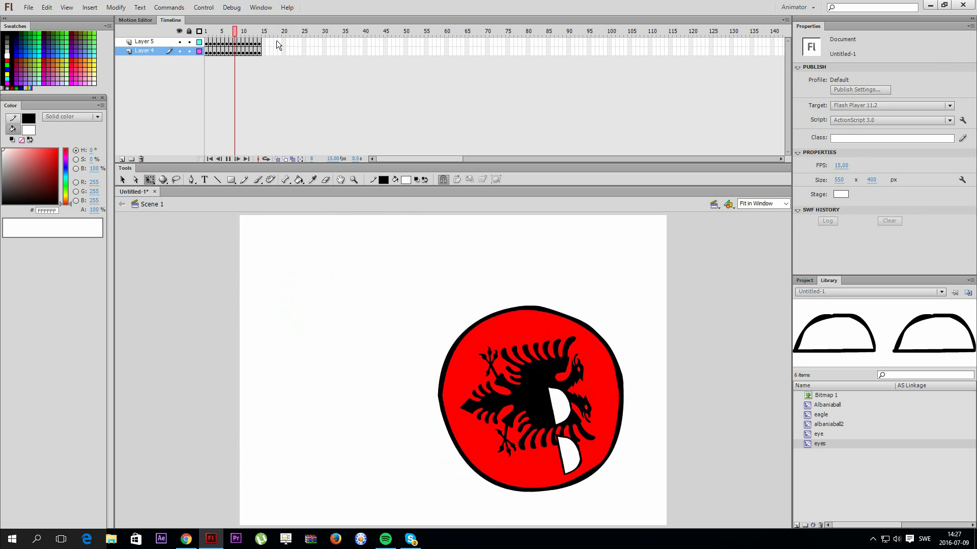
key(Return)
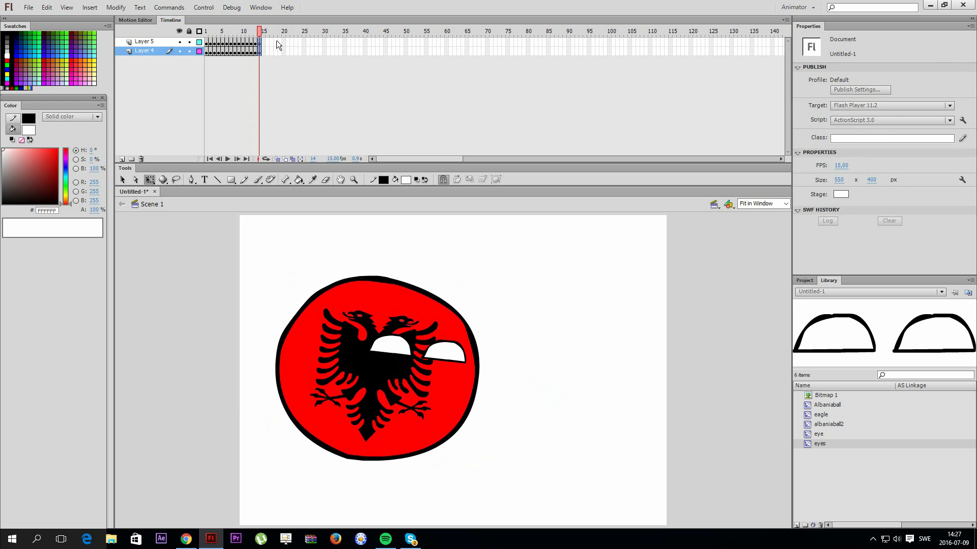
key(Return)
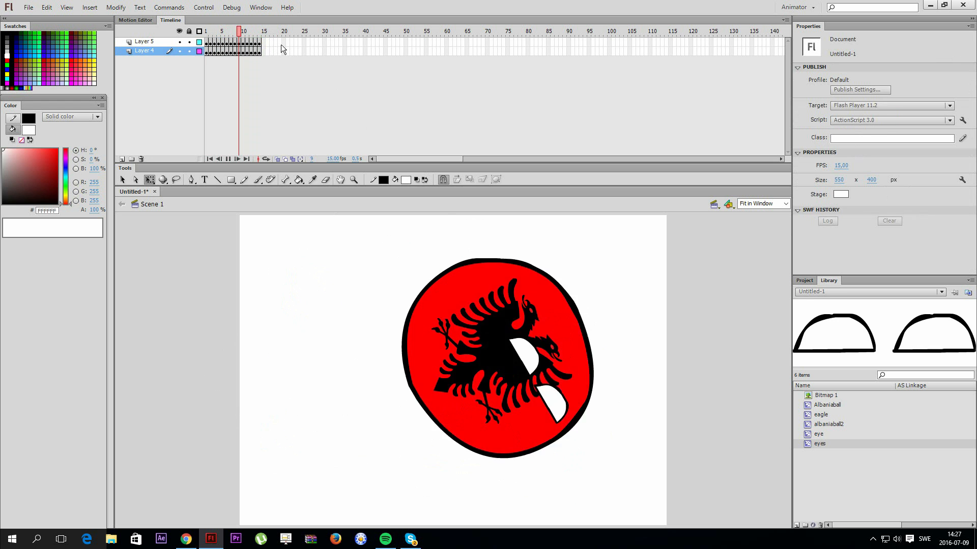
key(Return)
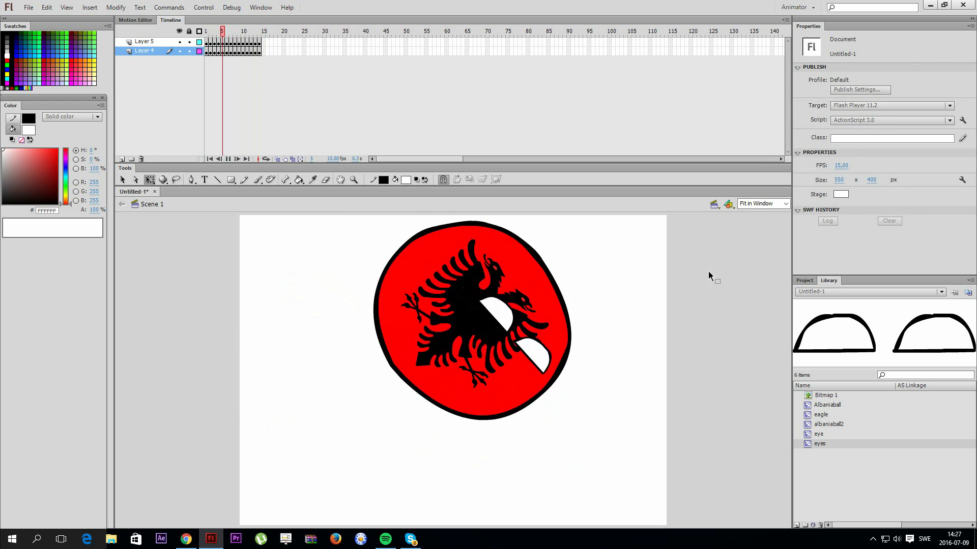
key(Return)
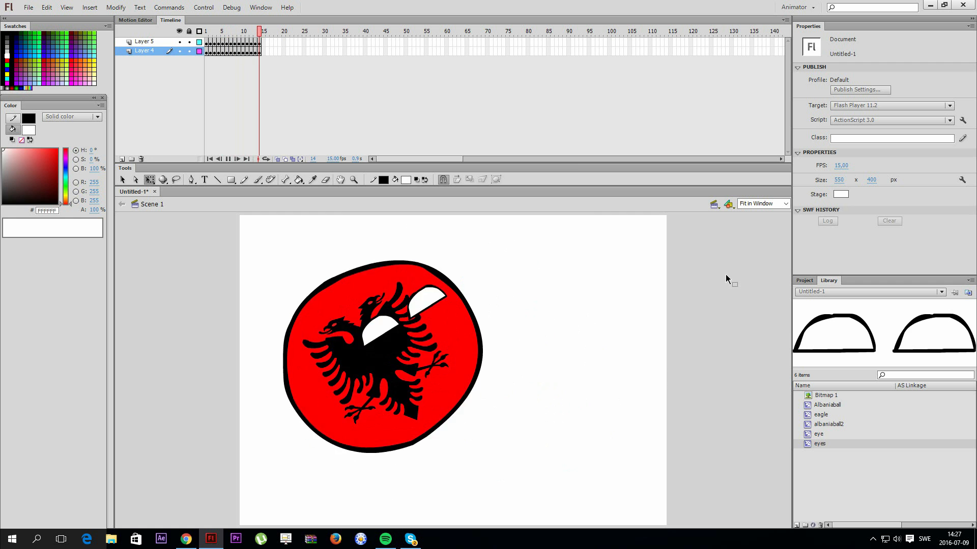
Step: Set the document's frame rate to 24 fps and play the jump animation
click(842, 165)
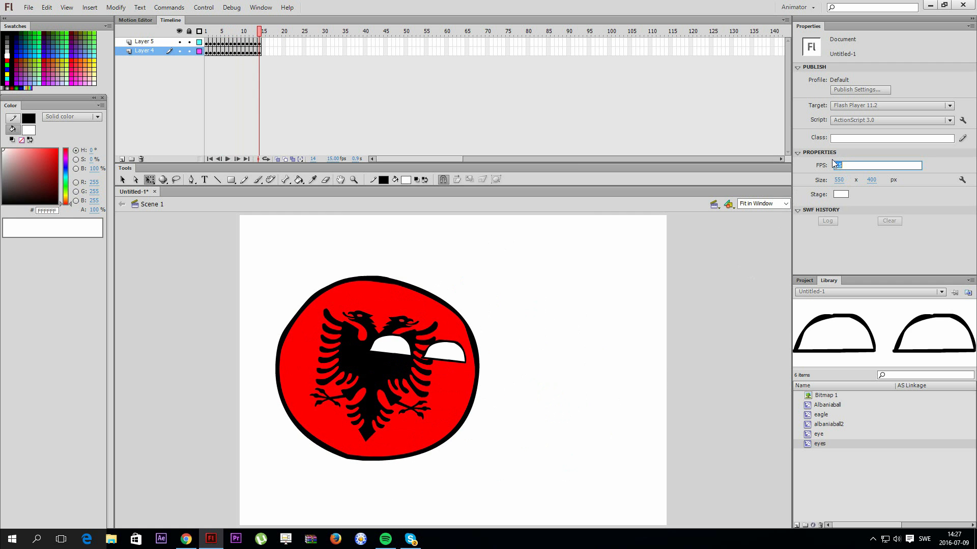
text(24)
key(Return)
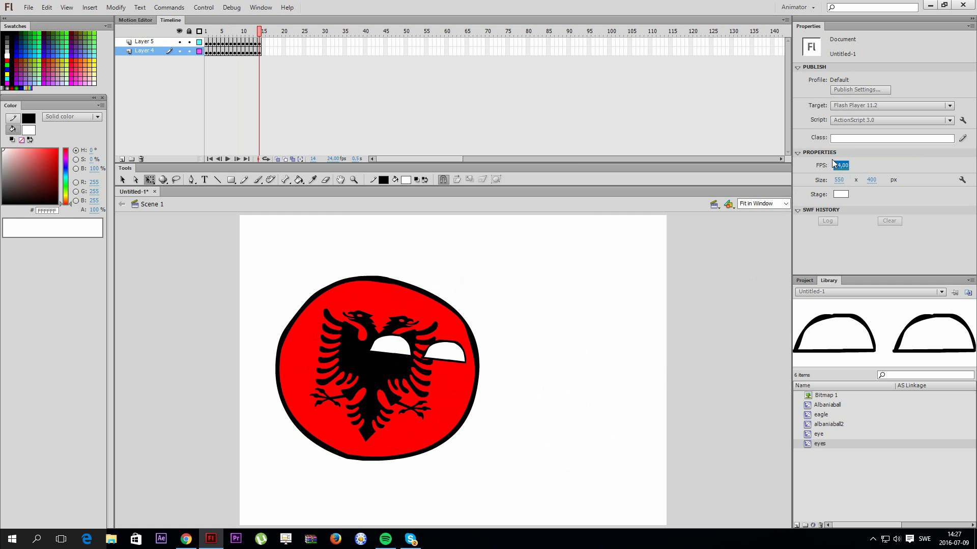
key(Return)
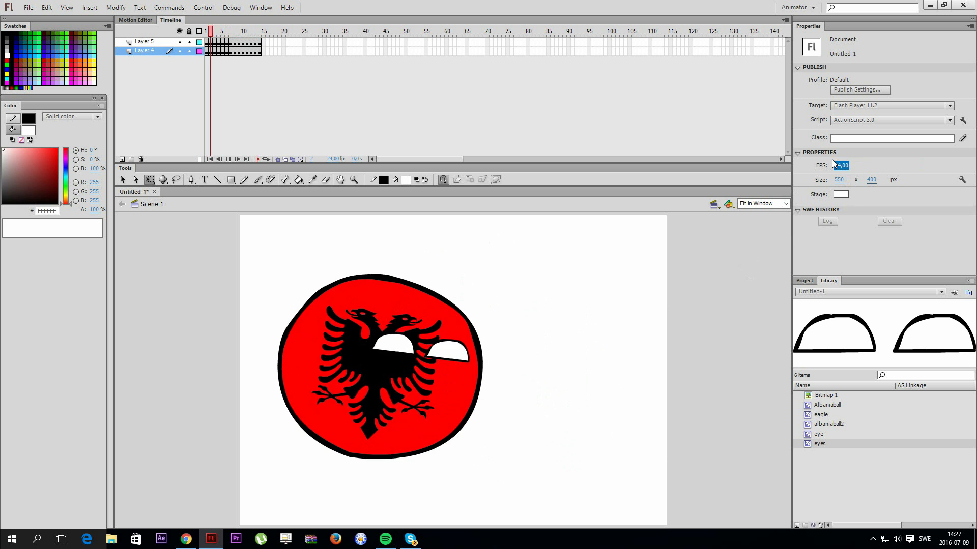
Step: Set the document's frame rate to 10 fps and play the jump animation
click(841, 166)
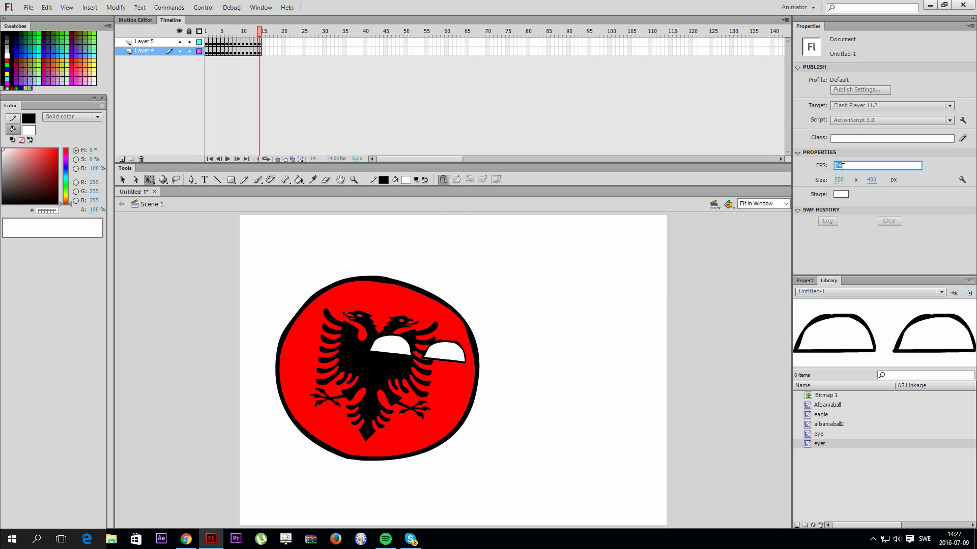
text(10)
key(Return)
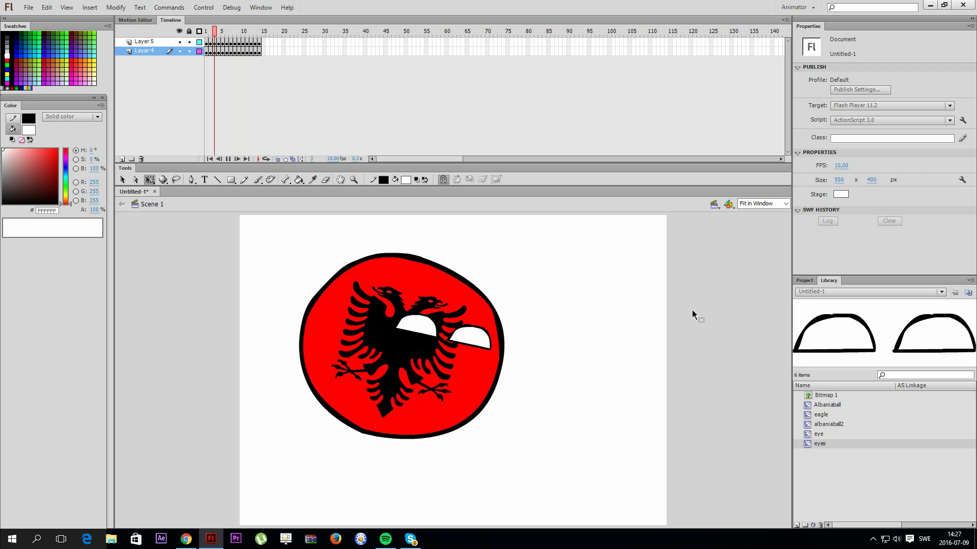
Step: Set the document's frame rate to 18 fps
click(839, 166)
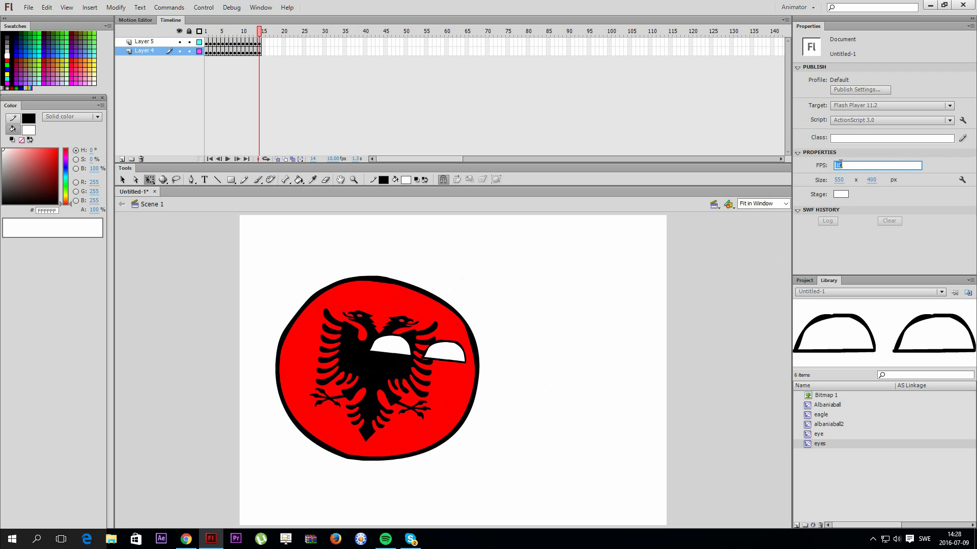
text(18)
key(Return)
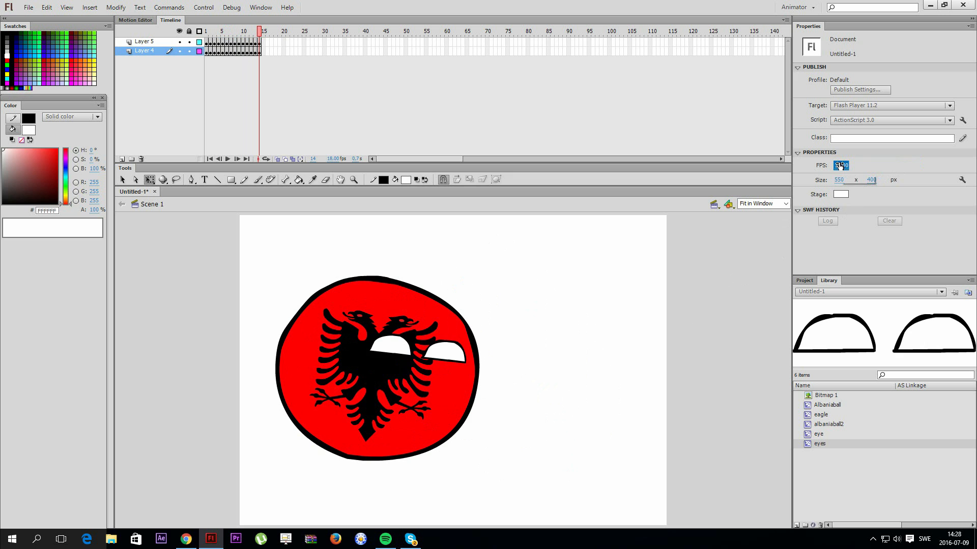
Step: Set the document's frame rate to 20 fps
text(20)
key(Return)
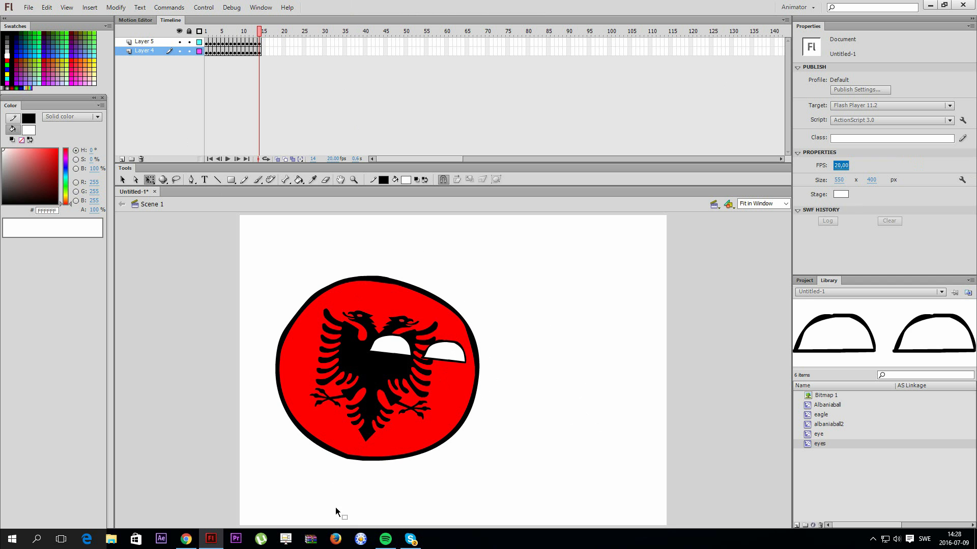
Step: Remove all frames after frame 1 on both Layer 4 and Layer 5
drag(252, 50, 210, 44)
right_click(211, 45)
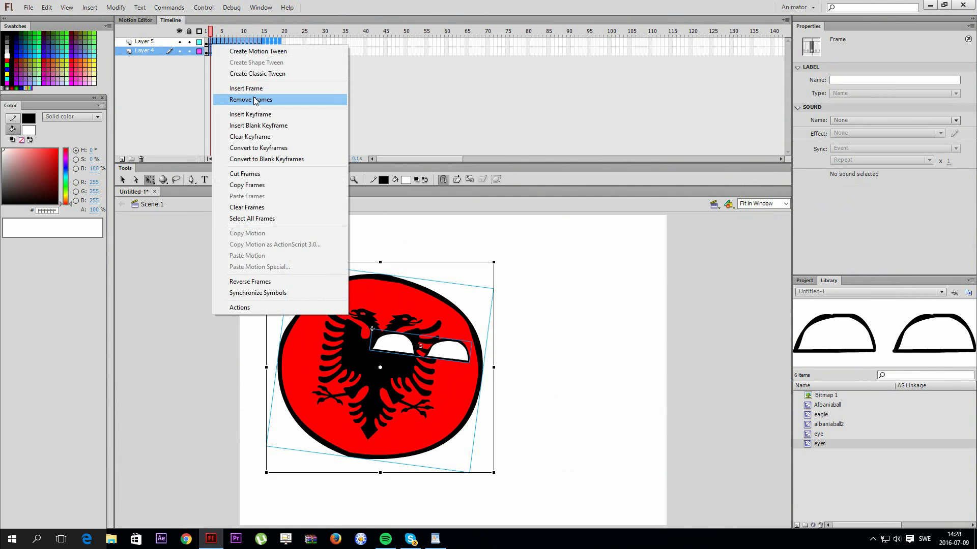
click(316, 99)
Step: Move the ball with its eyes to the middle of the stage and rotate the ball slightly counter-clockwise
drag(449, 394, 543, 376)
click(628, 410)
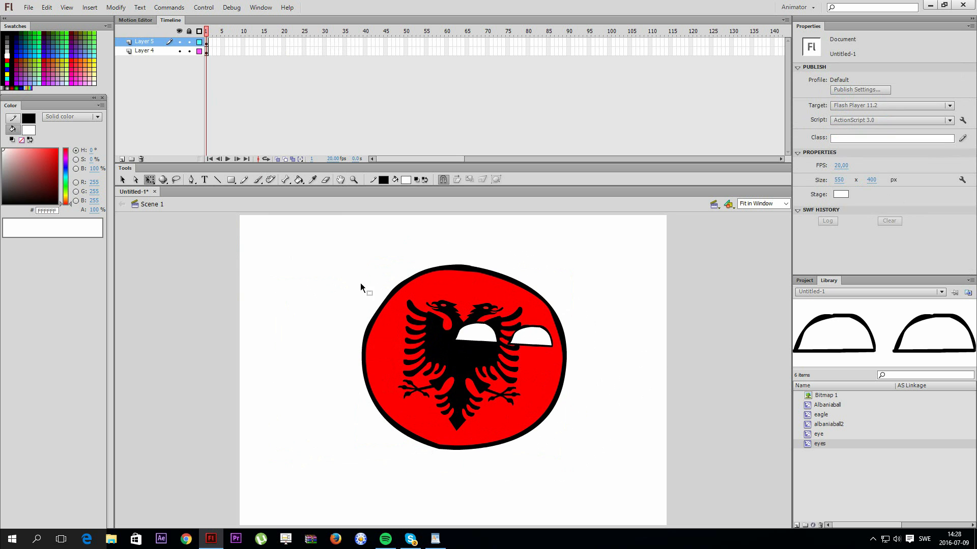
click(382, 348)
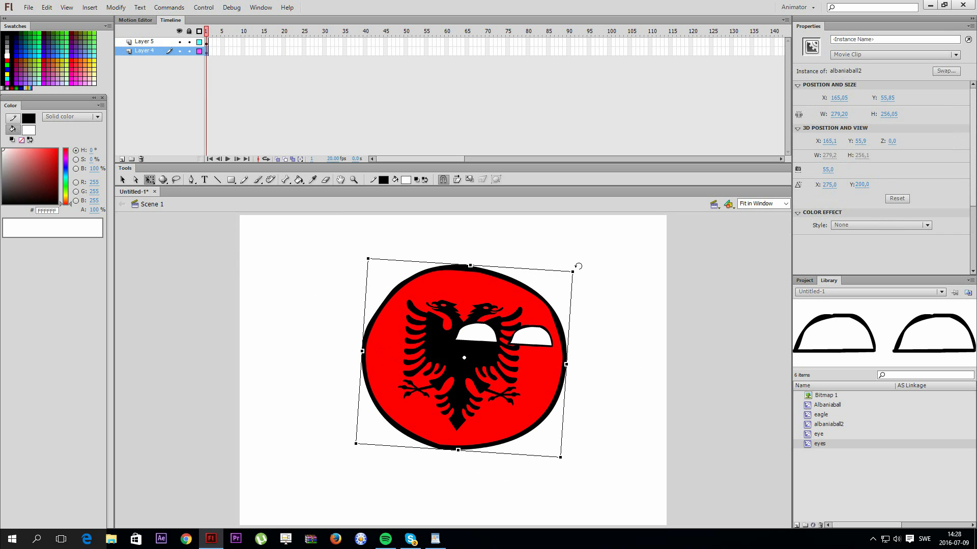
drag(578, 267, 584, 233)
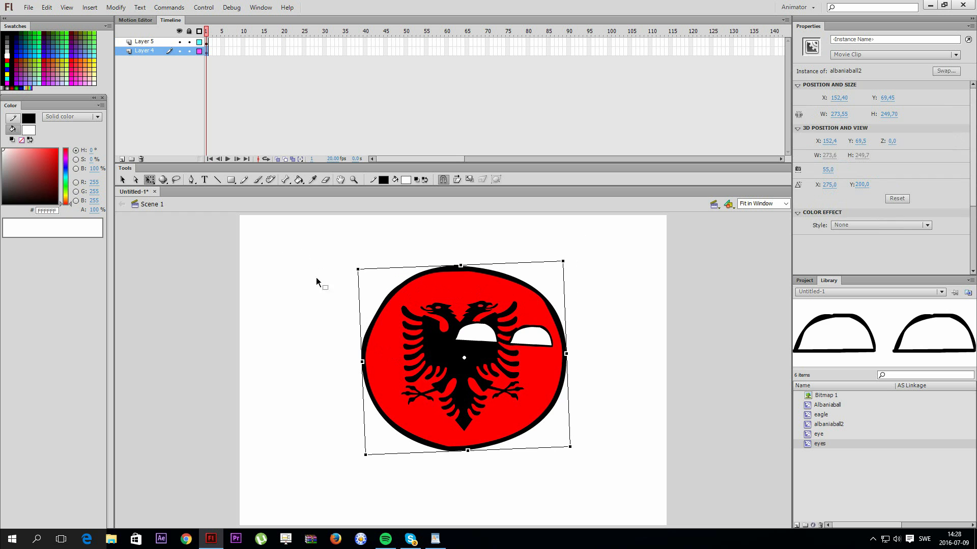
click(307, 319)
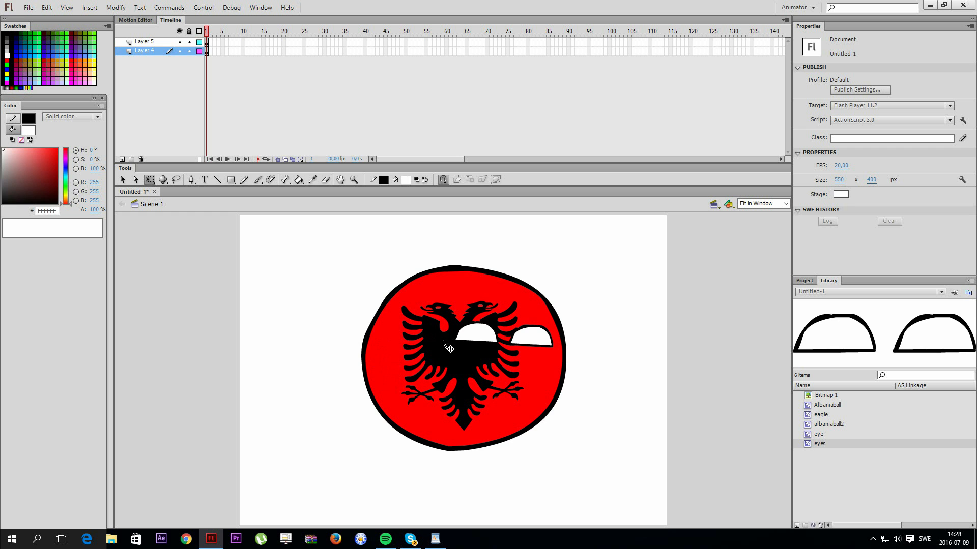
Step: Open the ball's albaniaball2 symbol for editing in place
key(v)
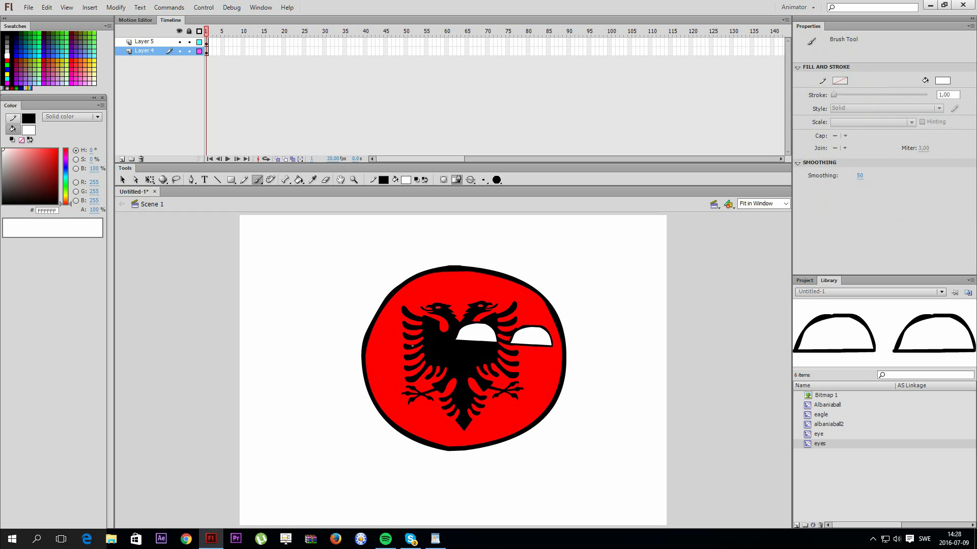
click(425, 354)
click(301, 336)
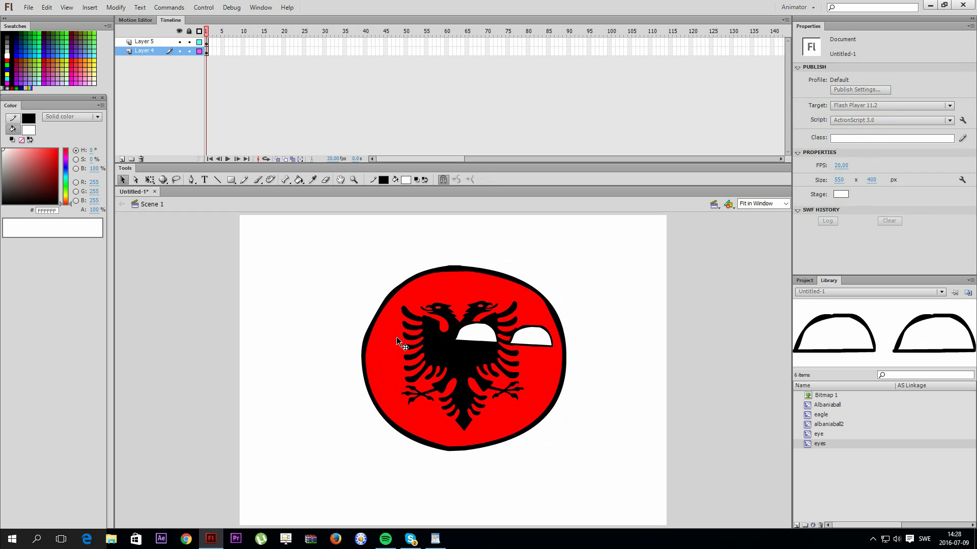
click(440, 350)
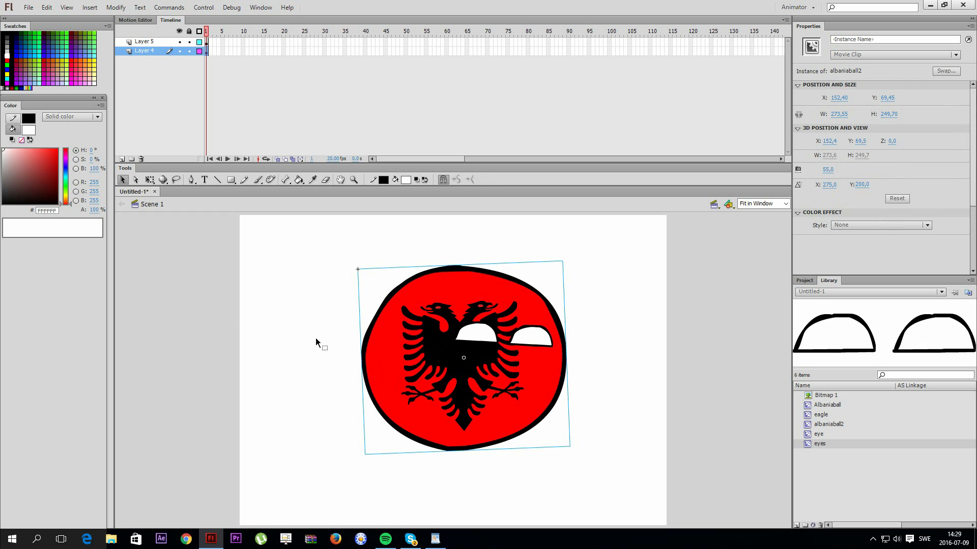
double_click(426, 310)
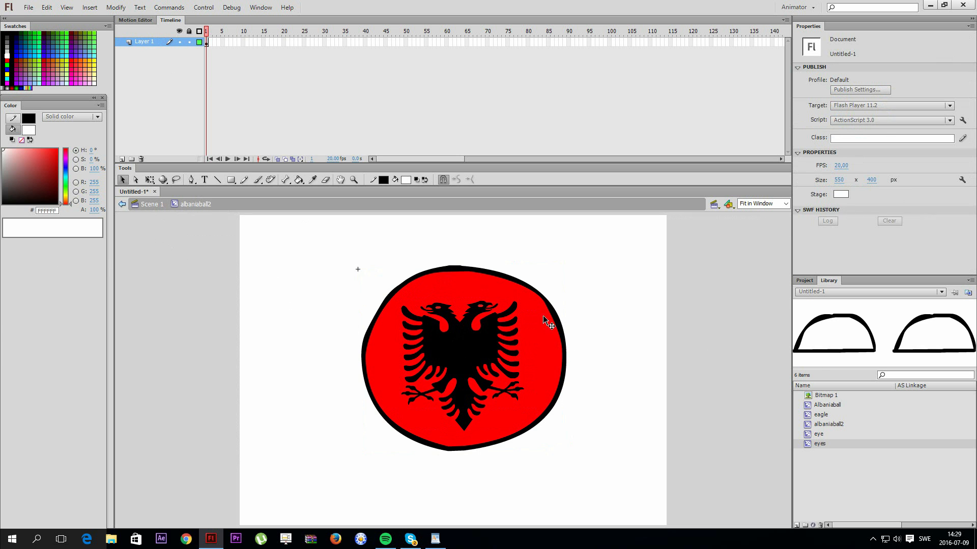
Step: Break apart the nested ball and eagle inside albaniaball2 into plain editable shapes
click(454, 350)
key(b)
drag(392, 317, 546, 359)
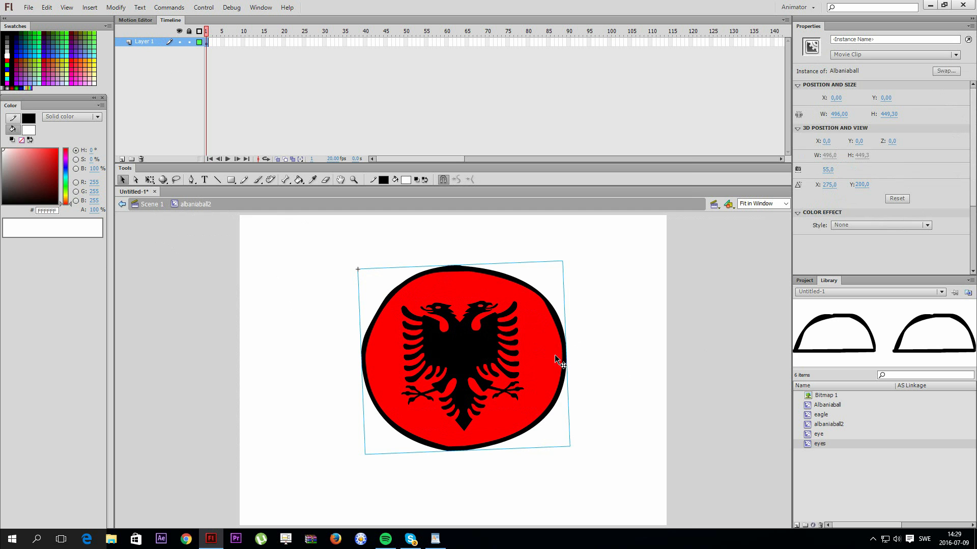
right_click(554, 355)
click(268, 329)
drag(592, 389, 376, 285)
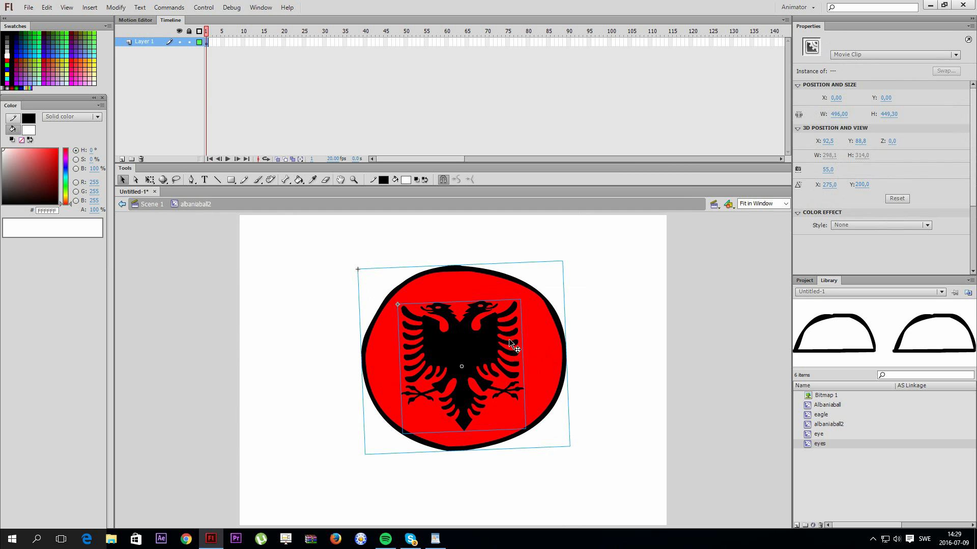
right_click(540, 351)
click(570, 415)
right_click(528, 360)
click(660, 325)
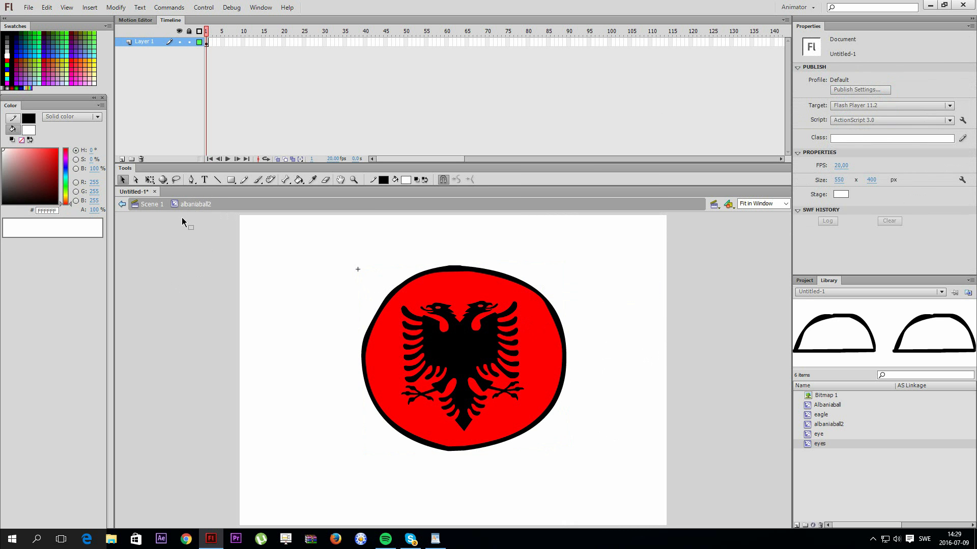
Step: Fill the ball's red areas, including the eagle's eyes, with blue 2A74DB using the Paint Bucket tool
click(8, 169)
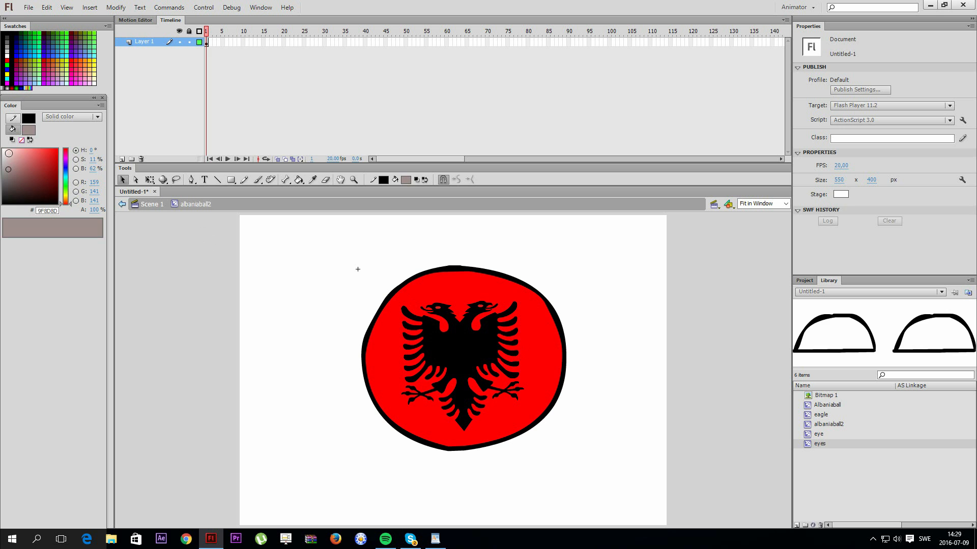
key(k)
click(65, 169)
click(32, 149)
drag(32, 149, 70, 172)
drag(70, 172, 66, 171)
click(46, 156)
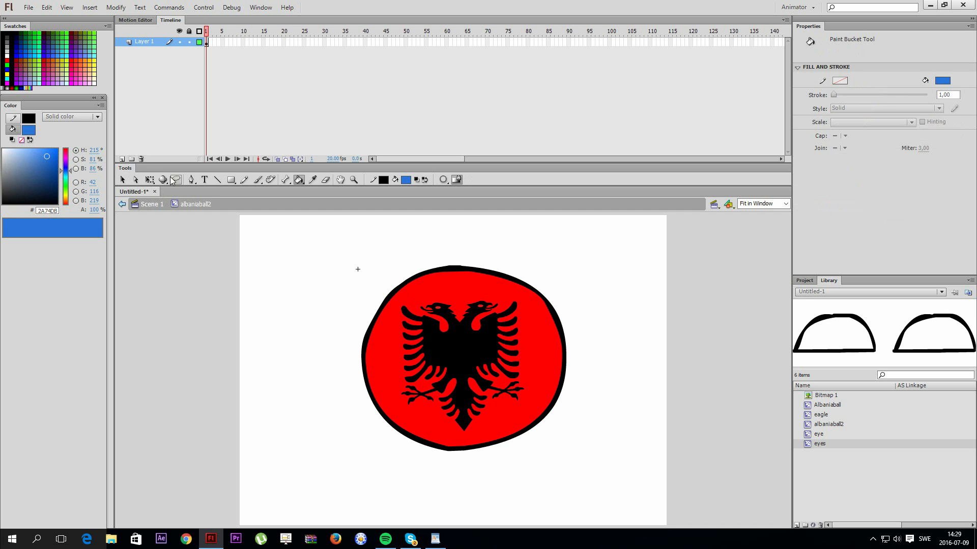
click(479, 284)
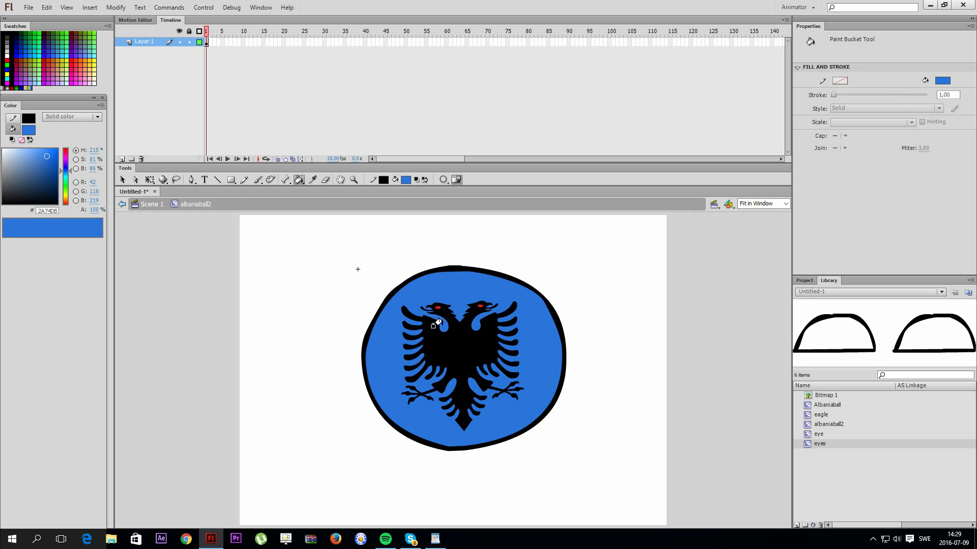
click(432, 305)
key(ctrl+z)
Step: Return to Scene 1 and break the ball on Layer 4 apart into a plain shape
key(v)
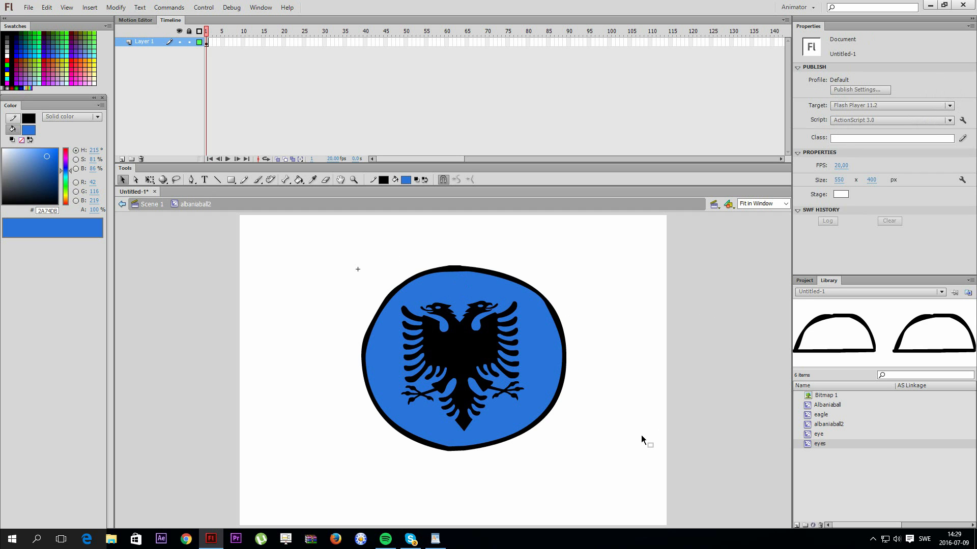
drag(646, 485, 285, 259)
click(208, 219)
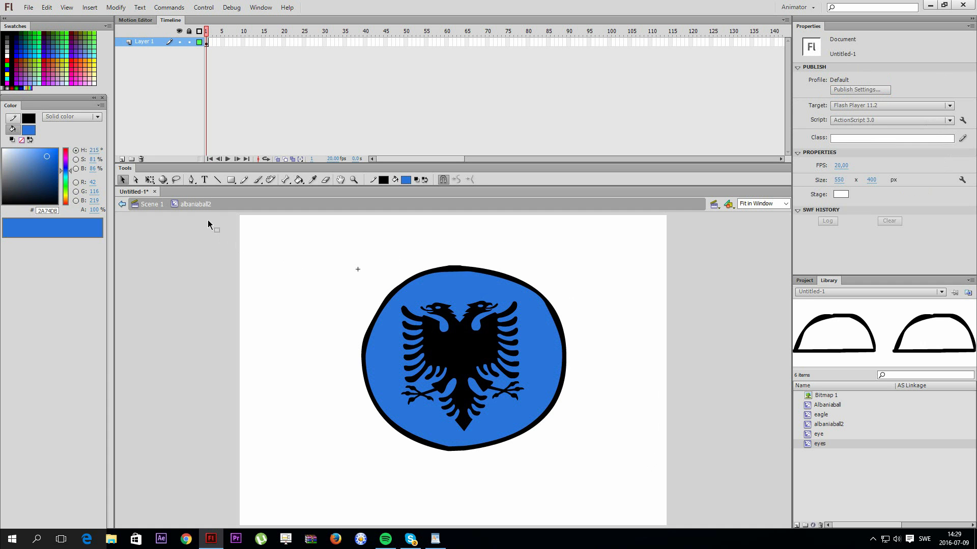
click(155, 206)
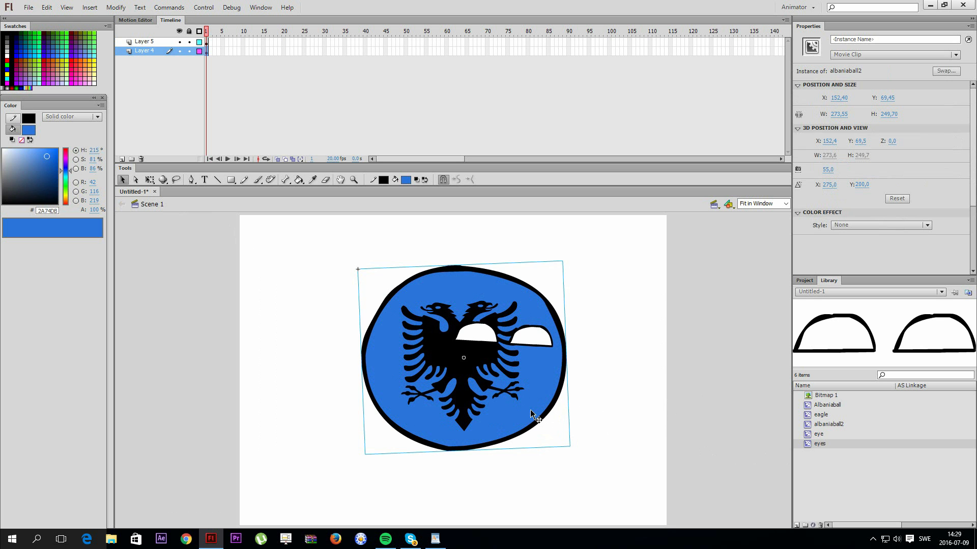
right_click(417, 377)
click(424, 184)
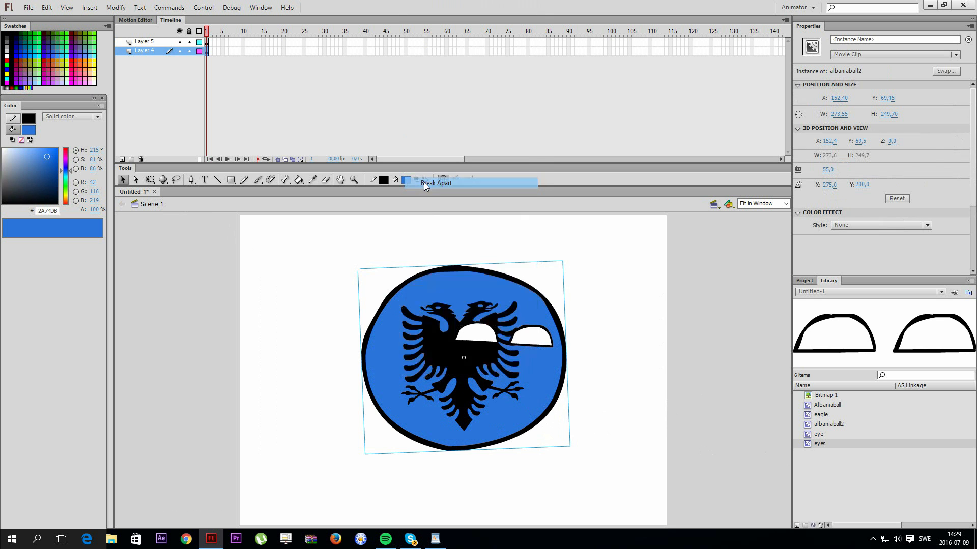
drag(444, 320, 401, 351)
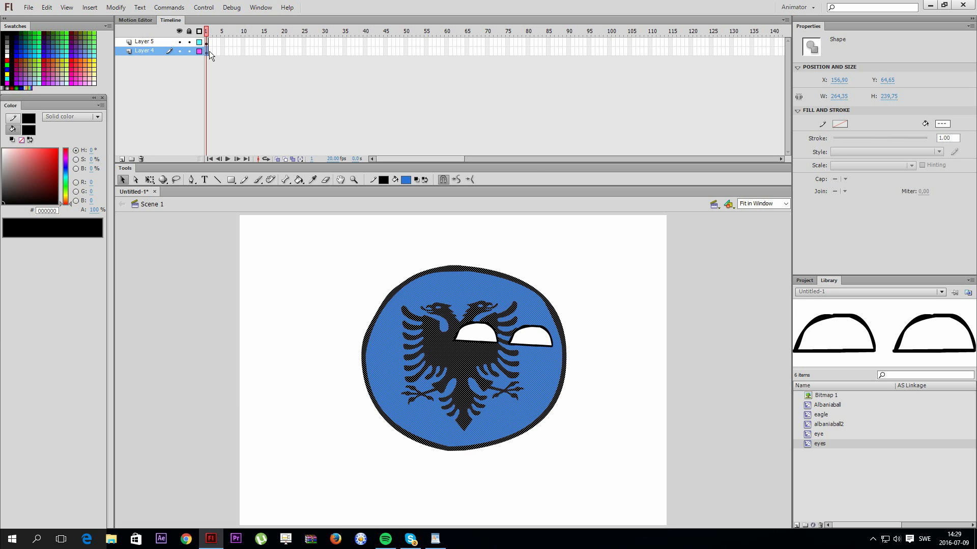
Step: Extend Layer 4 to frame 49 and add keyframes on every frame up to about frame 32
right_click(402, 50)
click(443, 98)
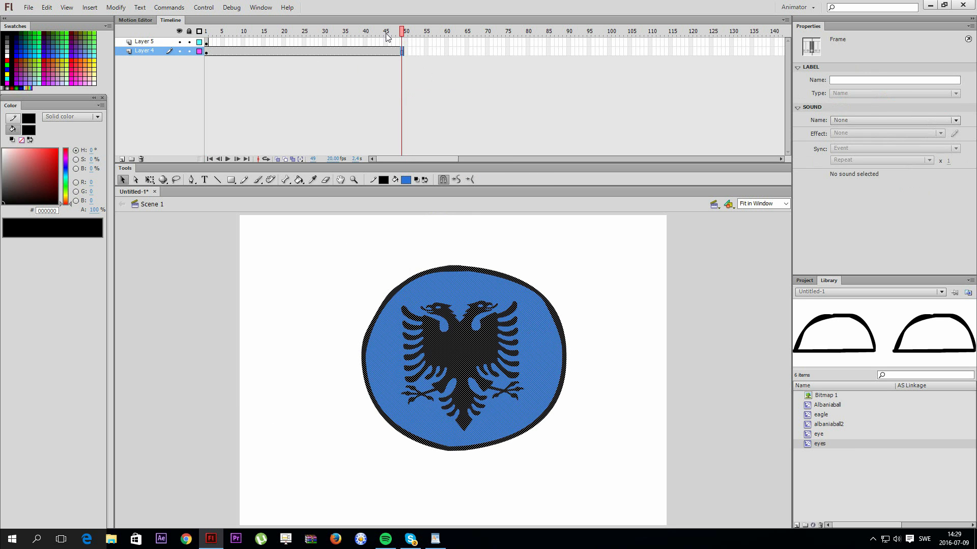
click(205, 51)
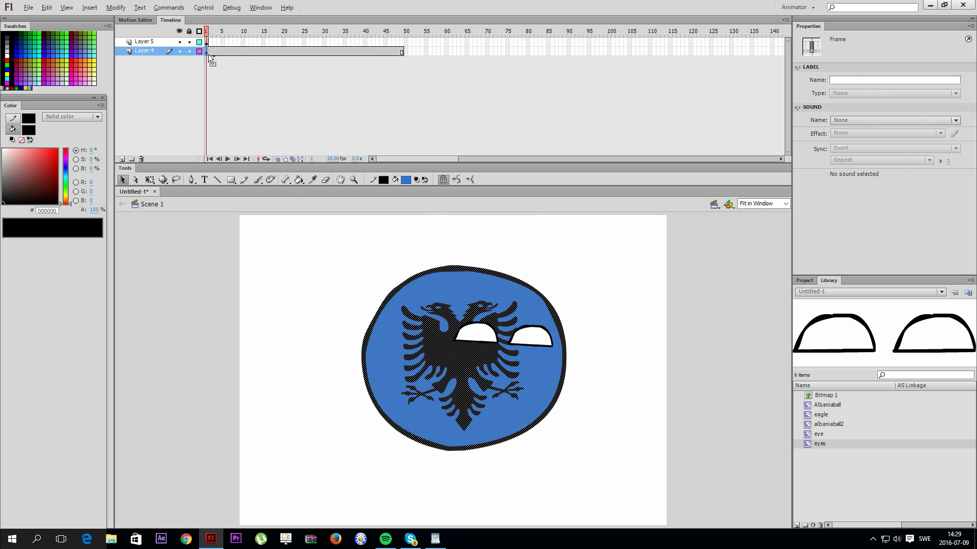
key(F6)
drag(205, 54, 231, 49)
drag(231, 49, 247, 47)
drag(247, 47, 308, 53)
key(shift+comma)
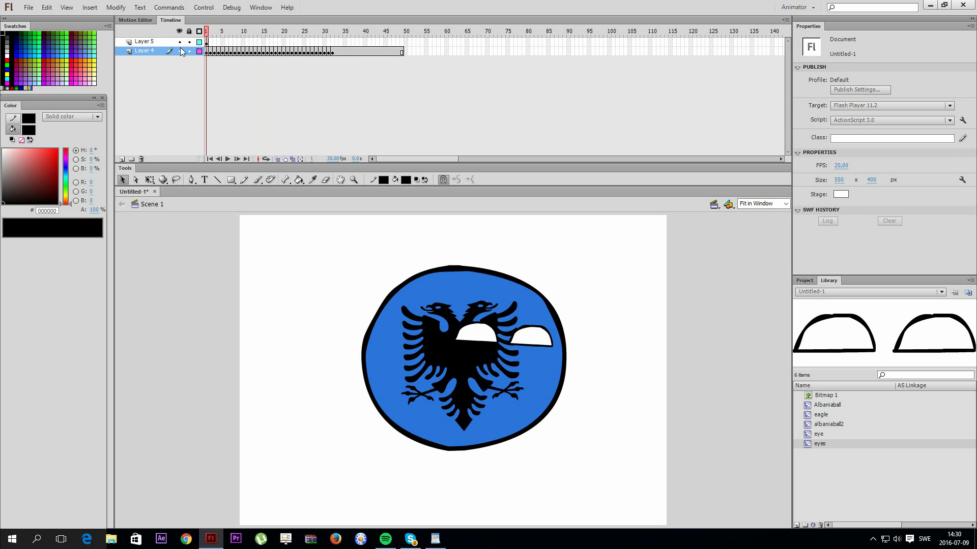
Step: Try to recolour the whole selected ball shape on frame 2 to red FF0000 and undo it
key(period)
key(l)
click(171, 54)
drag(34, 163, 62, 146)
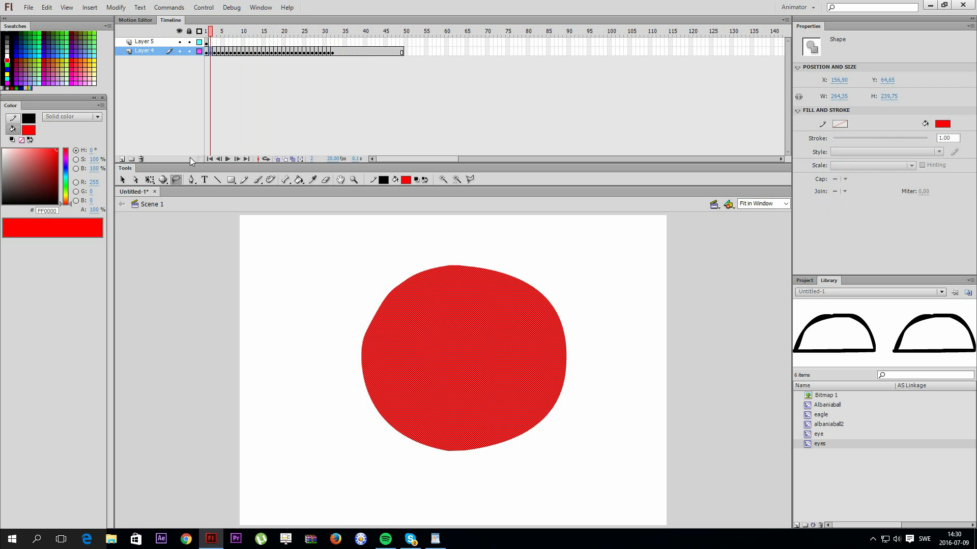
key(v)
key(ctrl+z)
Step: Fill the ball's blue areas with red FF0000 on frames 2 and 3 using the Paint Bucket tool
click(291, 301)
key(k)
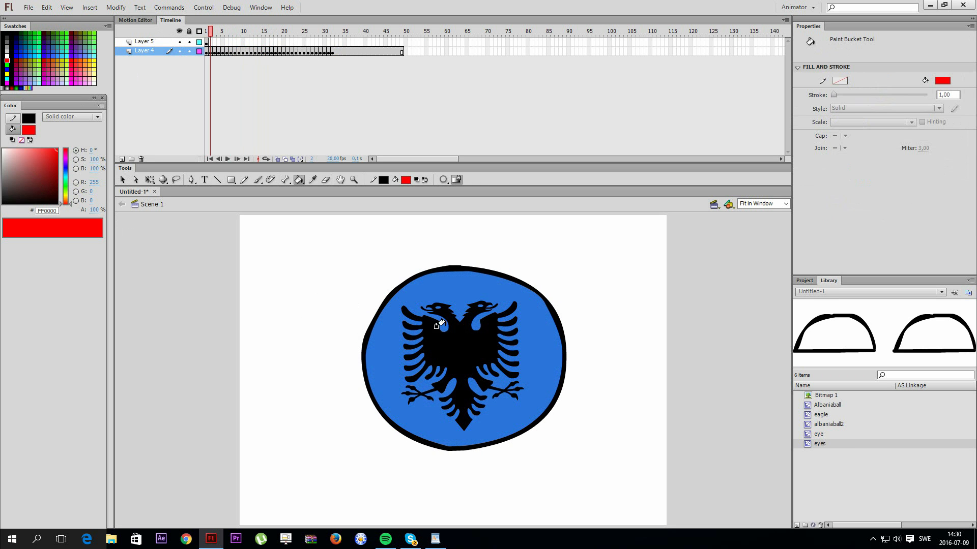
click(489, 291)
key(period)
click(471, 279)
key(ctrl+z)
key(v)
click(359, 266)
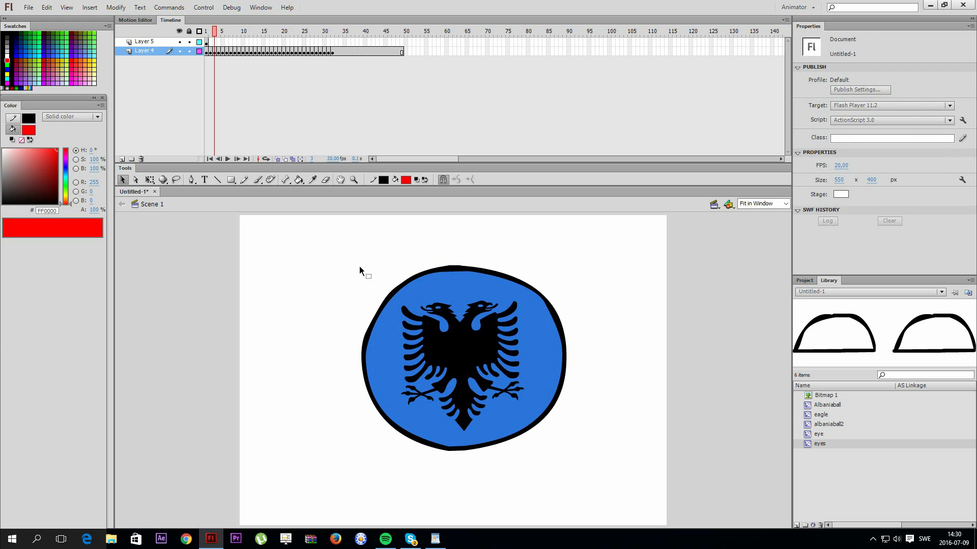
key(k)
click(496, 288)
key(v)
Step: Remove all Layer 4 frames after frame 1
drag(446, 49, 212, 53)
right_click(212, 53)
click(248, 109)
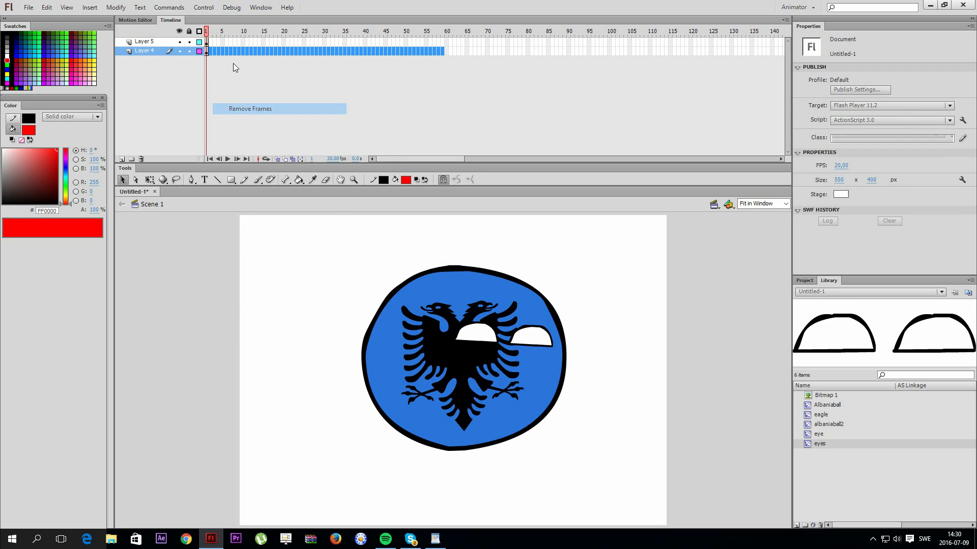
Step: Try to convert the blue ball shape on Layer 4 into a movie clip symbol named albaniaball
click(148, 50)
right_click(463, 359)
click(488, 353)
text(s)
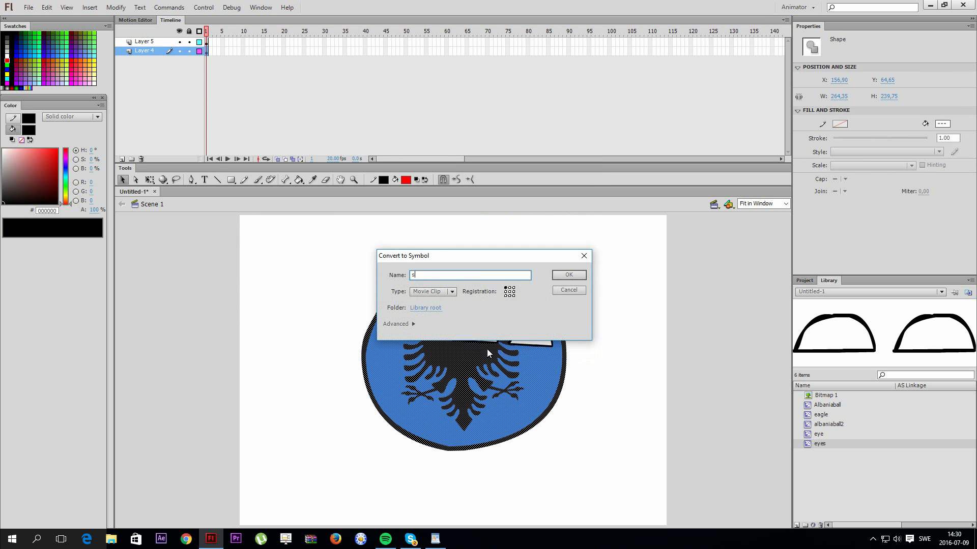
text(lbaniabll)
key(Return)
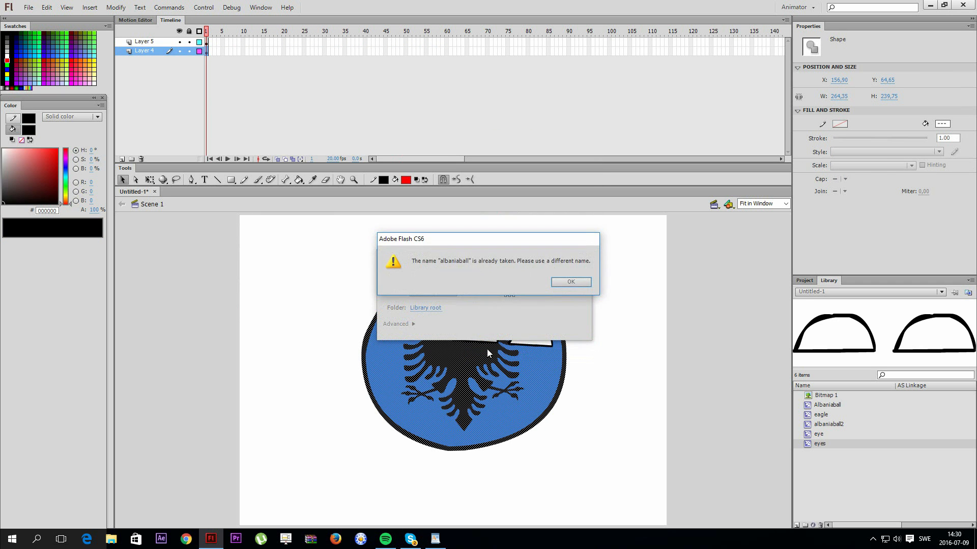
Step: Try the names albaniaball2 and albaniaball3 for the new movie clip symbol
key(Return)
text(2)
key(Return)
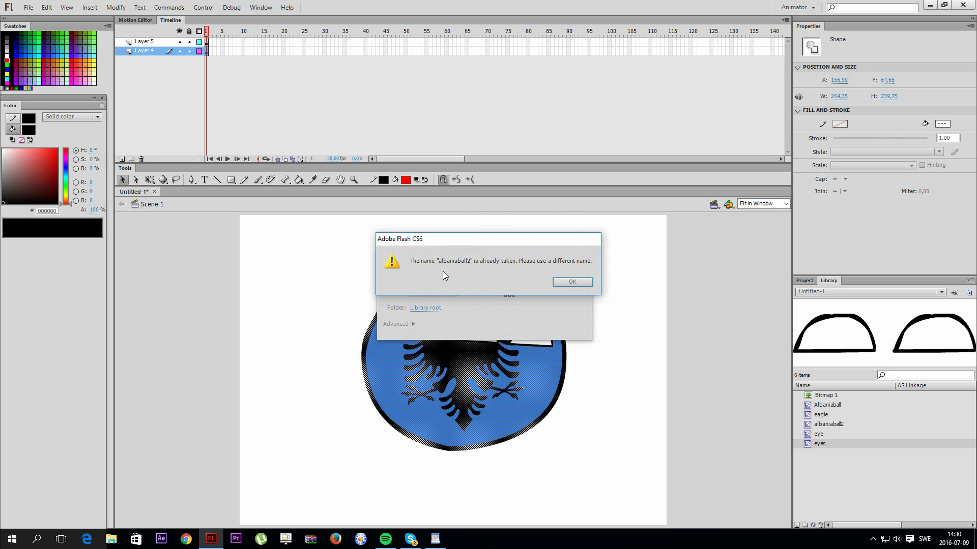
click(563, 281)
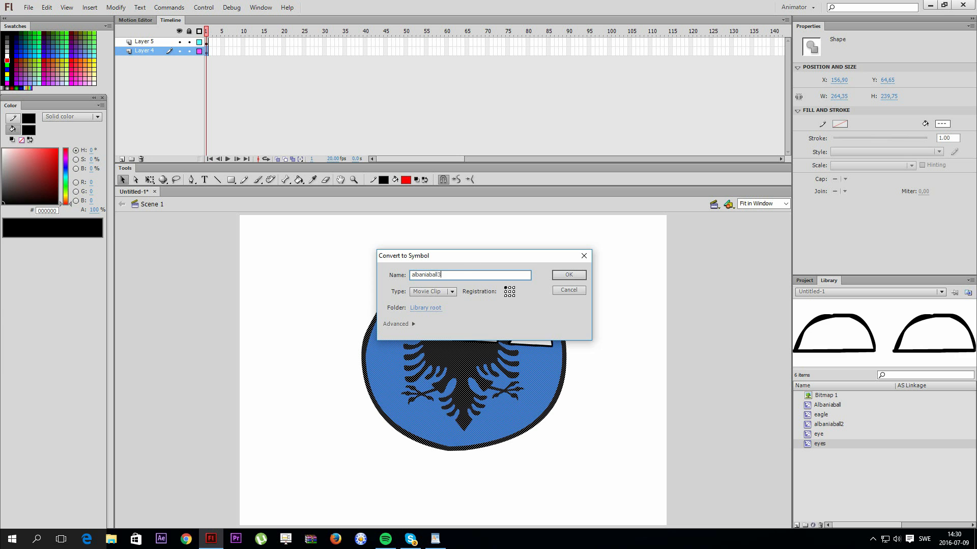
key(Return)
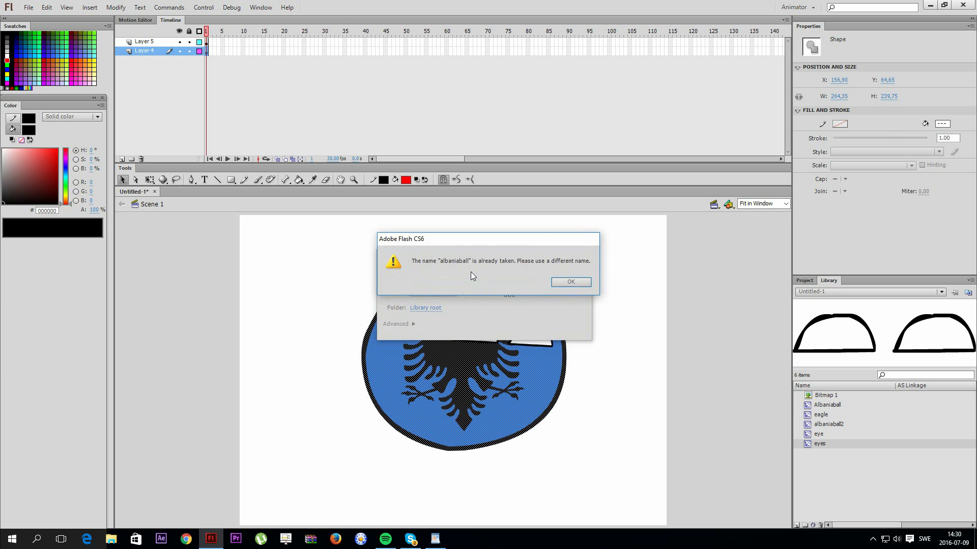
Step: Name the new movie clip symbol albaniaball5 and create it from the blue ball
click(571, 282)
text(5)
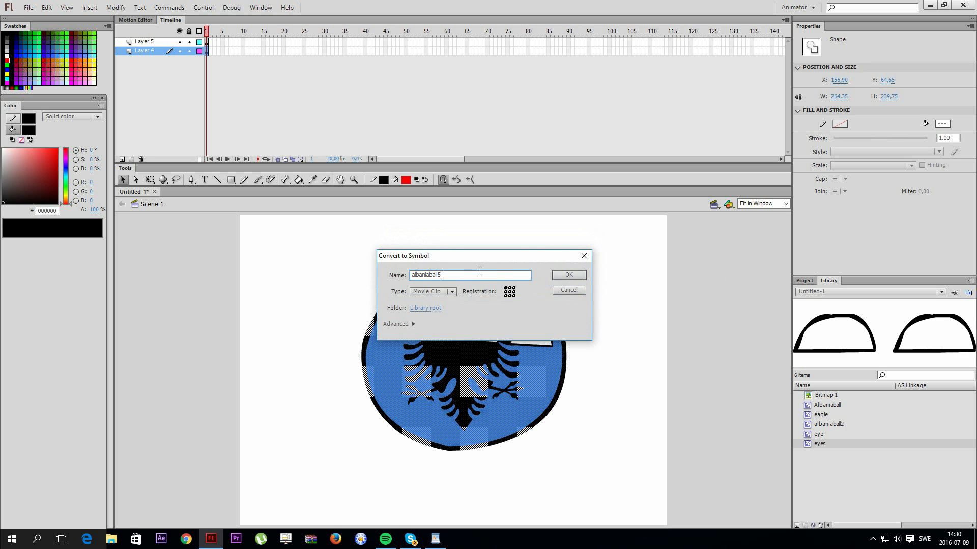
key(Return)
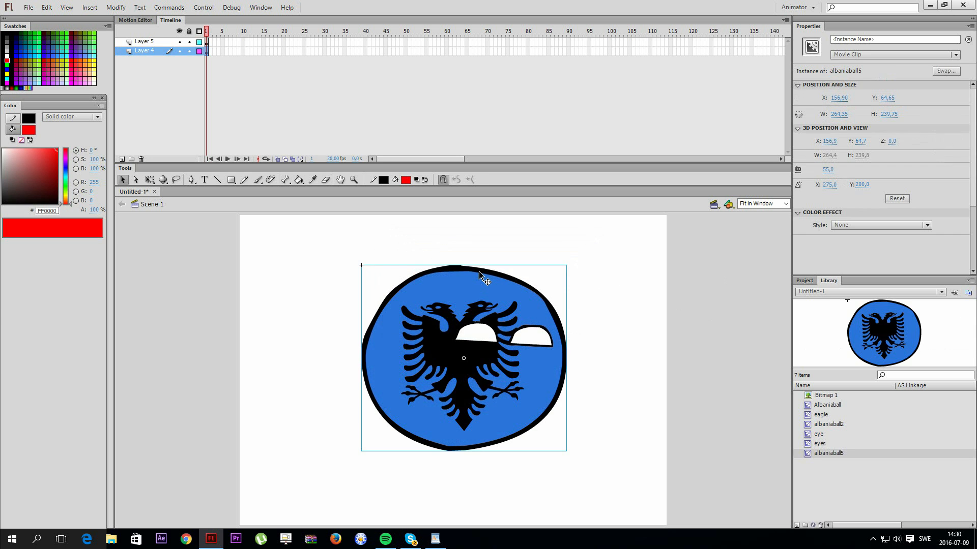
Step: Open the albaniaball5 symbol for editing and fill its blue body and the areas by the eagle heads with red (FF0000)
click(617, 358)
double_click(546, 411)
click(621, 413)
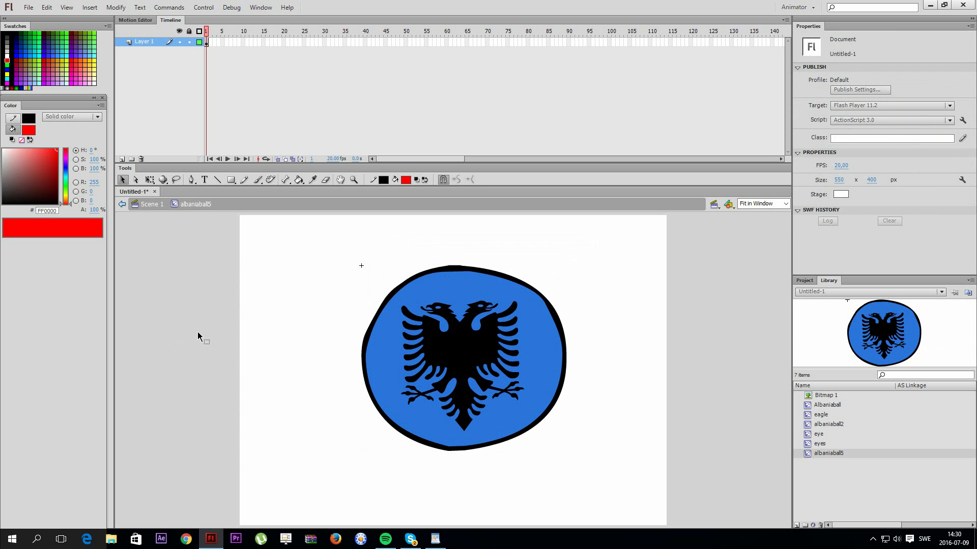
key(k)
key(h)
key(k)
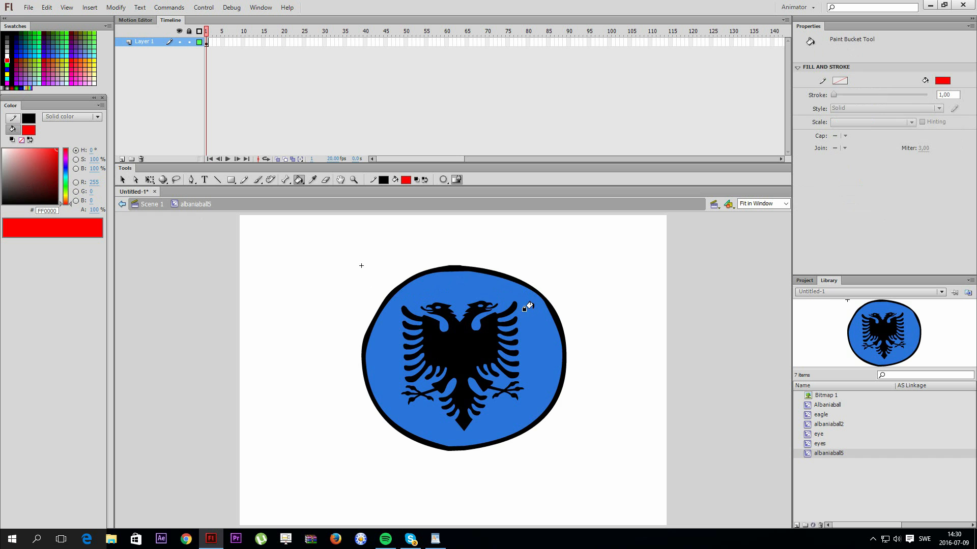
click(528, 305)
click(436, 307)
click(479, 305)
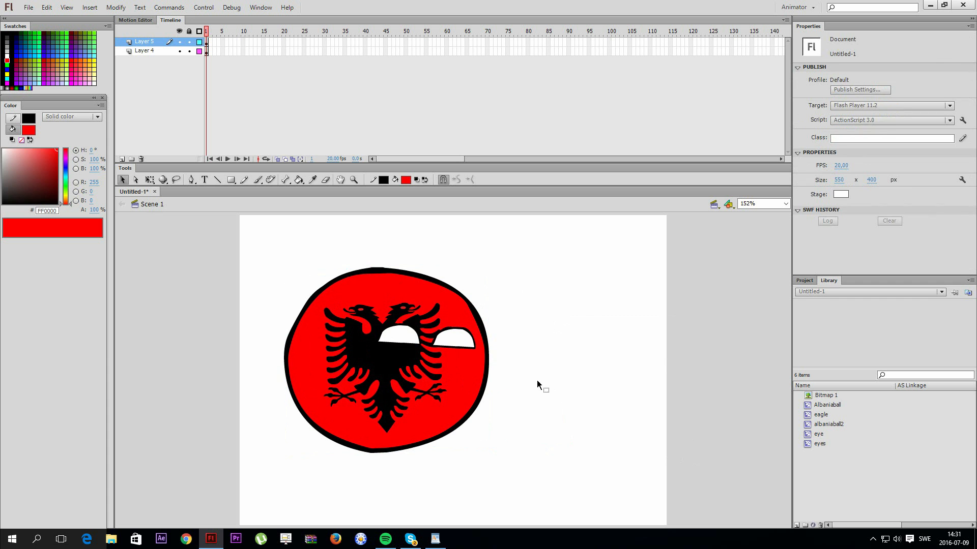
Step: Create classic tweens on Layer 4 and Layer 5 from frame 1 to new keyframes at frame 15
right_click(207, 49)
click(234, 74)
click(247, 42)
right_click(248, 43)
click(262, 113)
right_click(264, 43)
click(295, 114)
Step: Move the ball and eyes to the right at frame 15 and rotate them slightly clockwise
drag(433, 359, 528, 340)
right_click(549, 342)
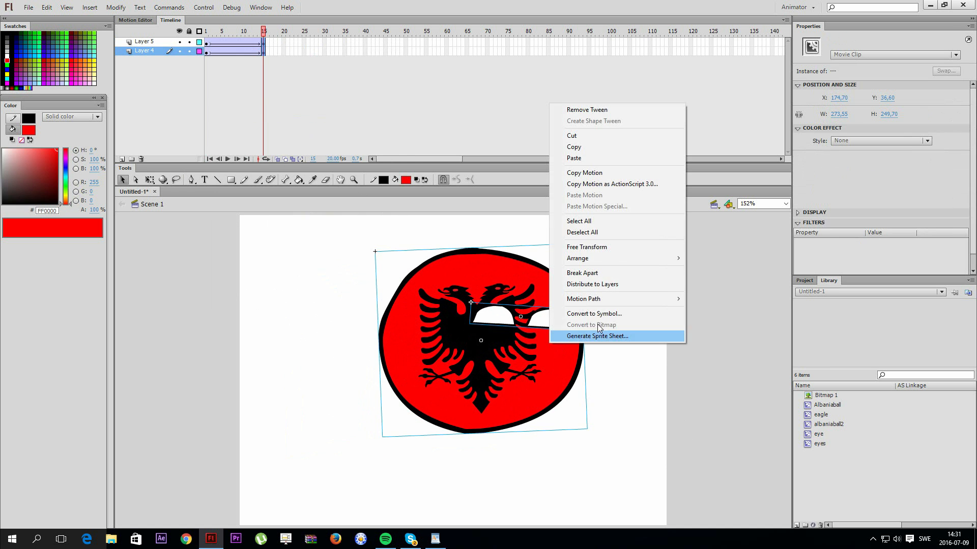
click(586, 247)
drag(590, 244, 610, 273)
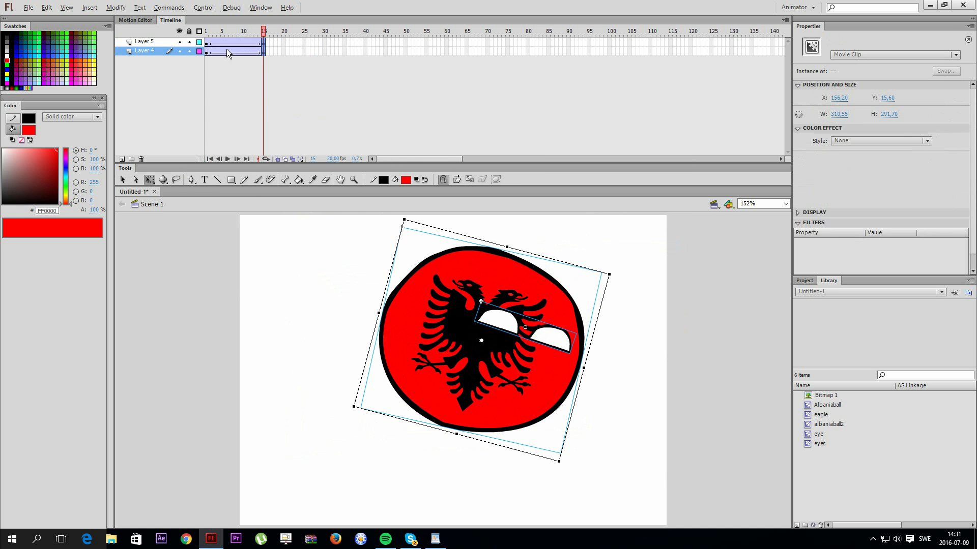
Step: Add keyframes at frame 22 on both layers, moving the ball and eyes off the stage's right edge and rotating them further clockwise
drag(262, 53, 291, 53)
drag(469, 360, 722, 365)
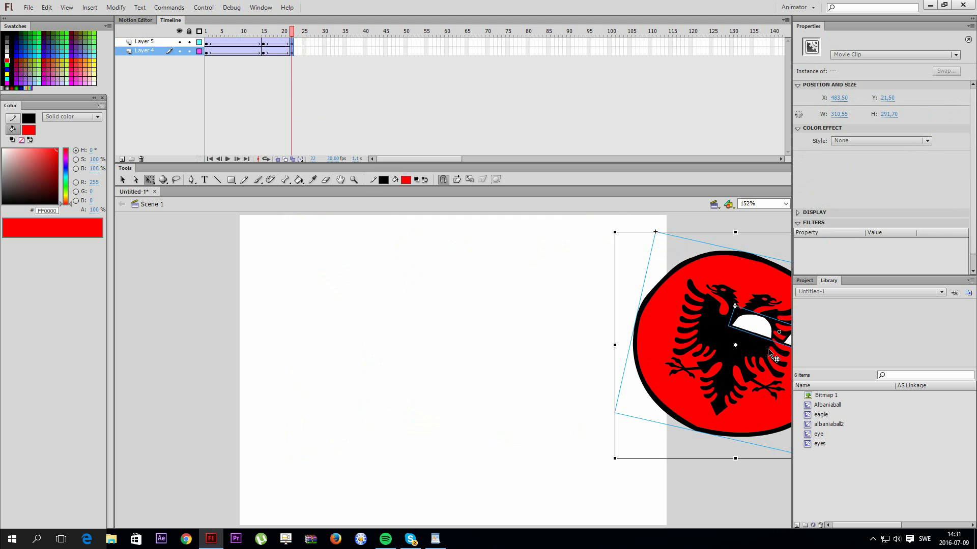
drag(615, 231, 699, 346)
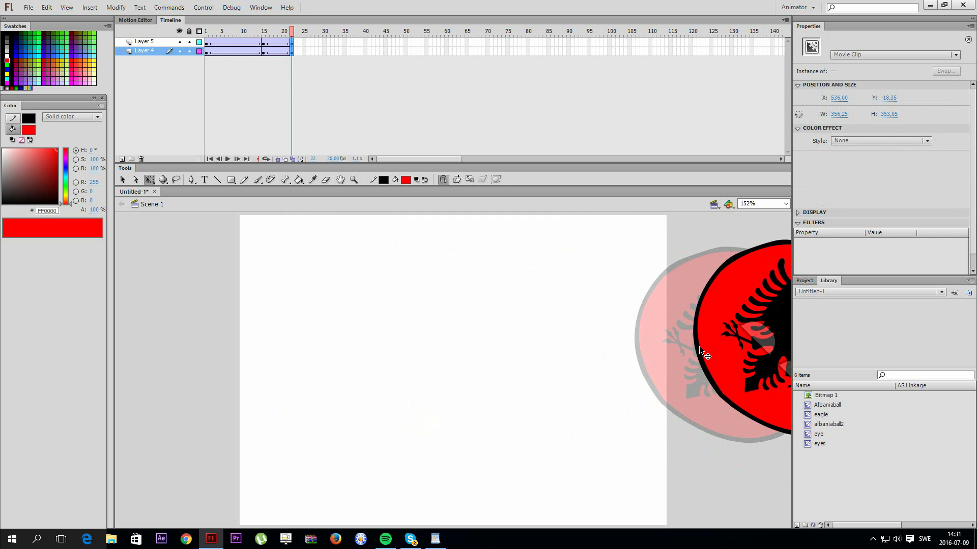
click(438, 286)
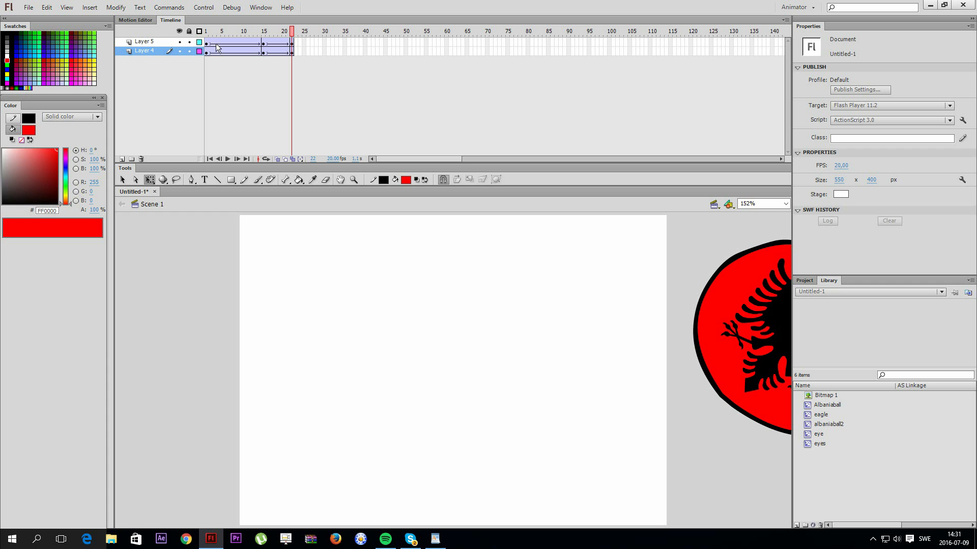
Step: Test the movie in Flash Professional in a maximized preview window and close the preview
click(203, 7)
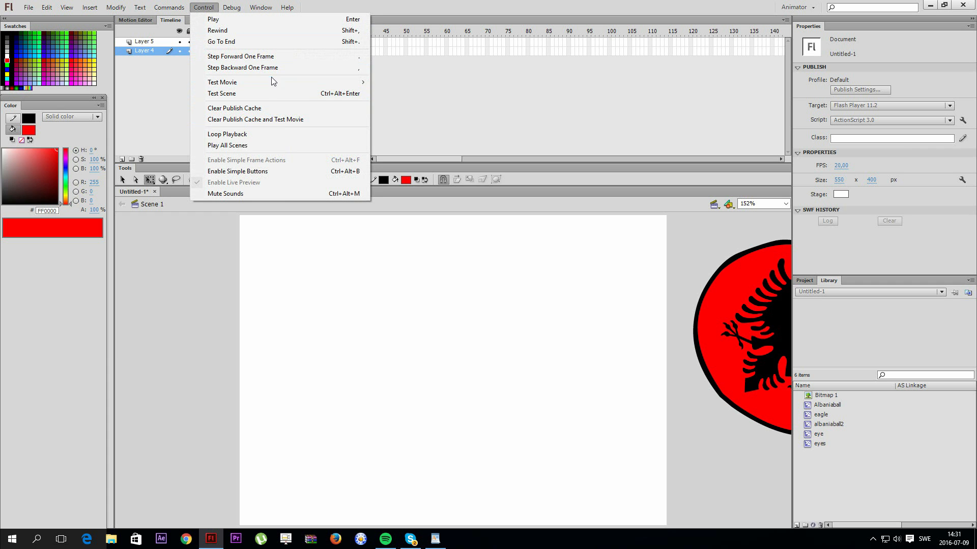
mouse_move(347, 84)
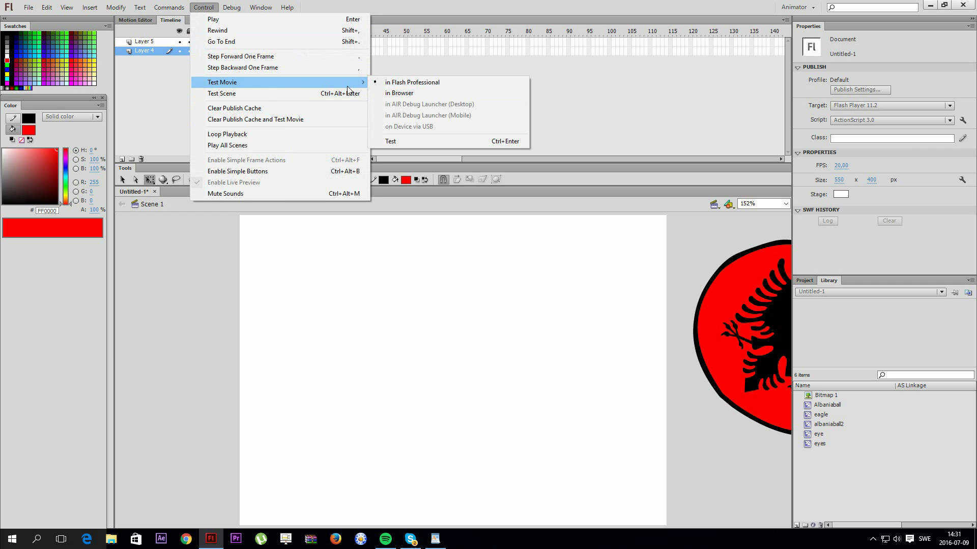
click(411, 83)
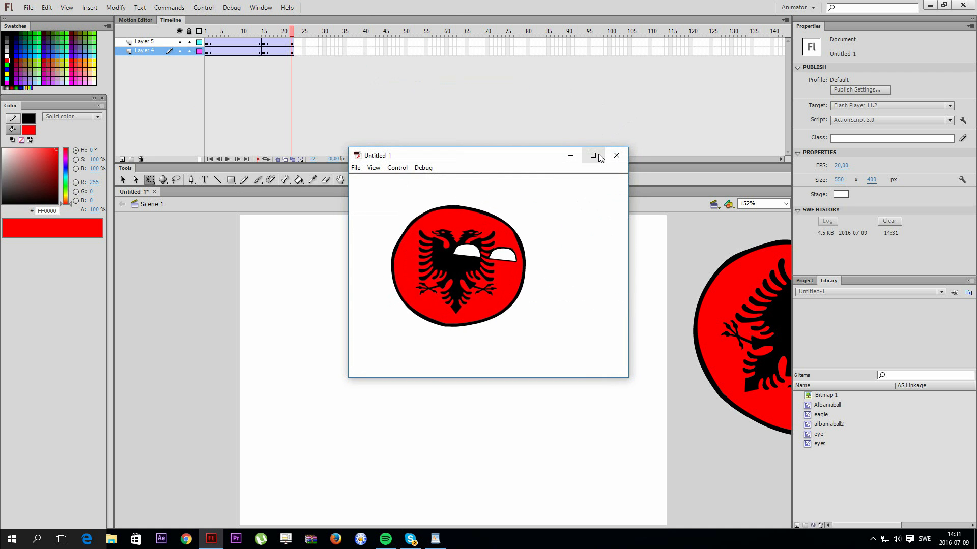
click(593, 155)
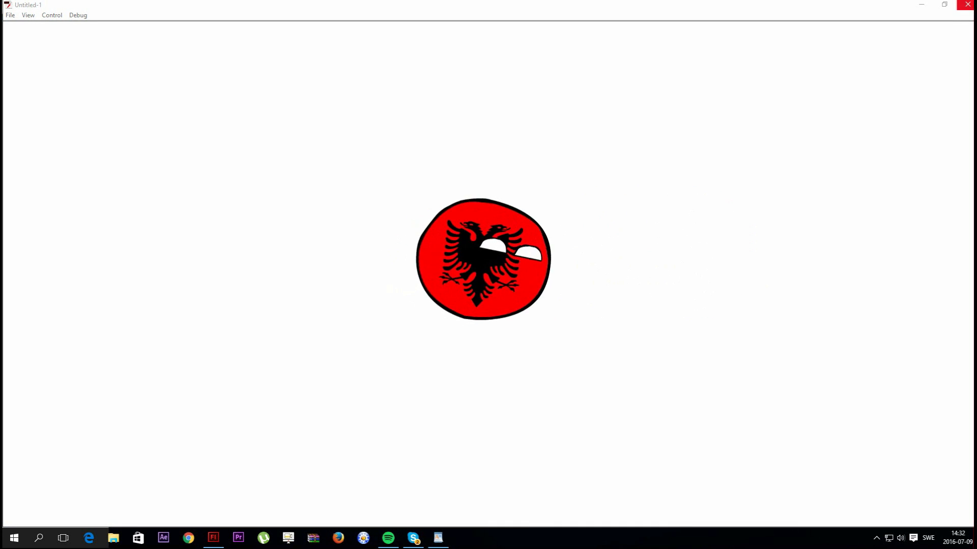
click(965, 7)
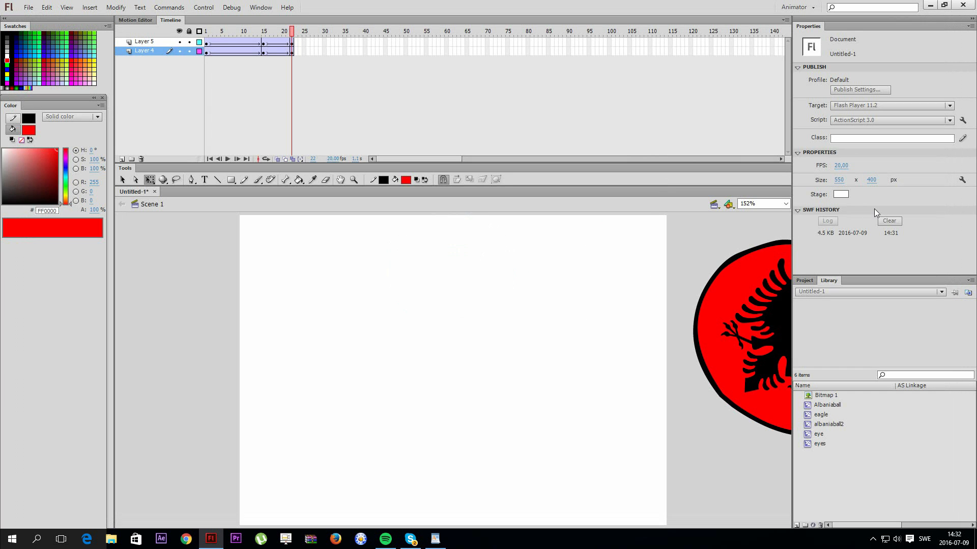
click(840, 181)
click(505, 328)
click(838, 180)
key(Return)
key(ctrl+z)
Step: Move the frame 22 ball and eyes back onto the middle of the stage and rotate them counterclockwise until upright
key(v)
click(755, 355)
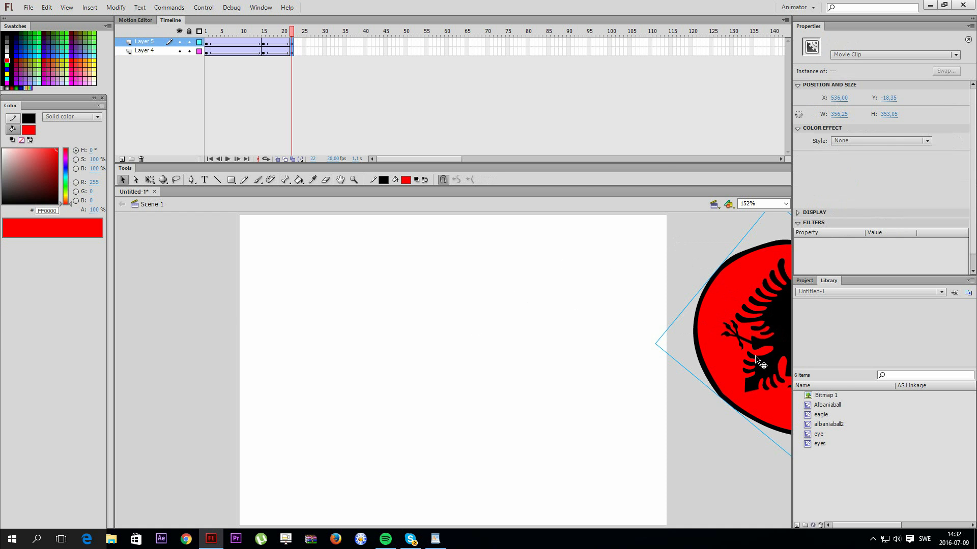
drag(755, 355, 413, 388)
right_click(481, 352)
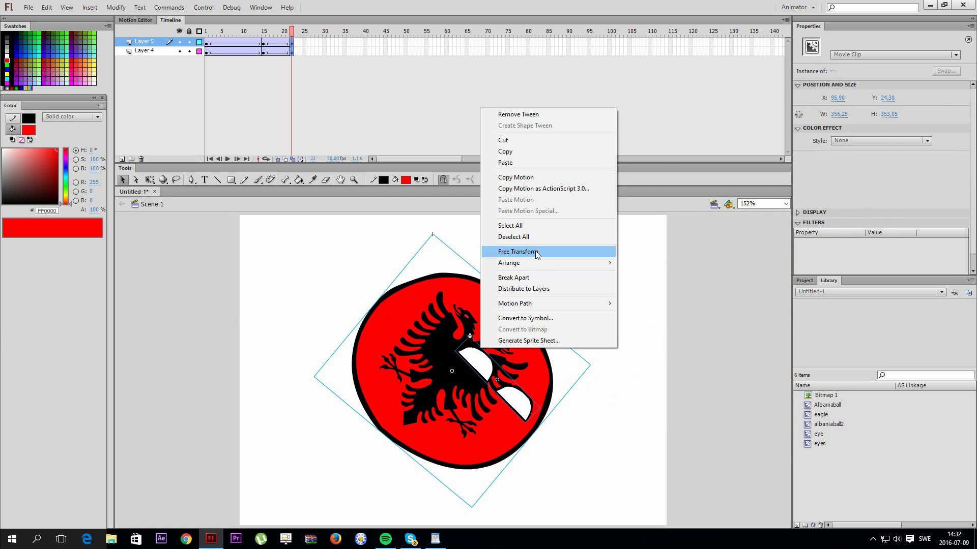
click(508, 252)
drag(589, 229, 452, 203)
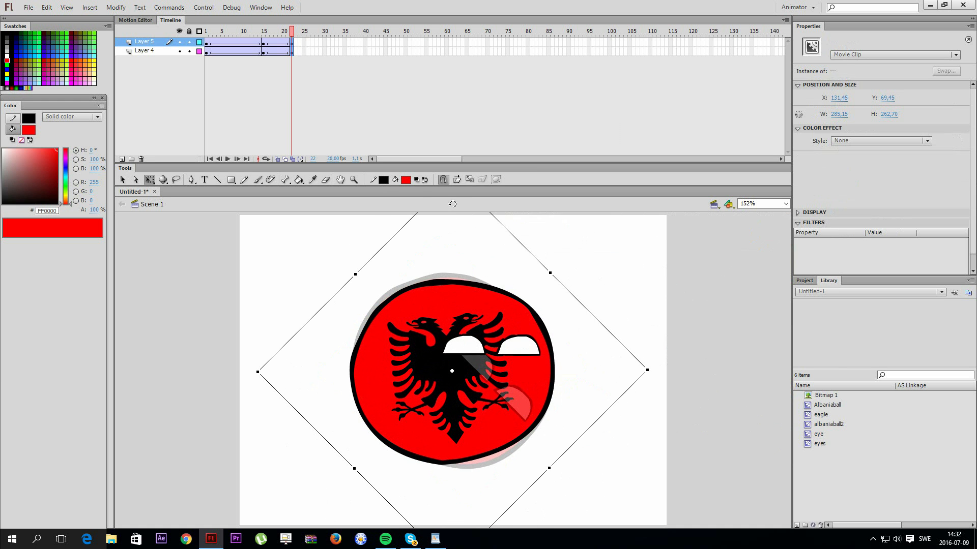
click(452, 206)
Step: Save the document on the desktop (Skrivbord) as blabla2 in Flash CS6 Document format
click(29, 7)
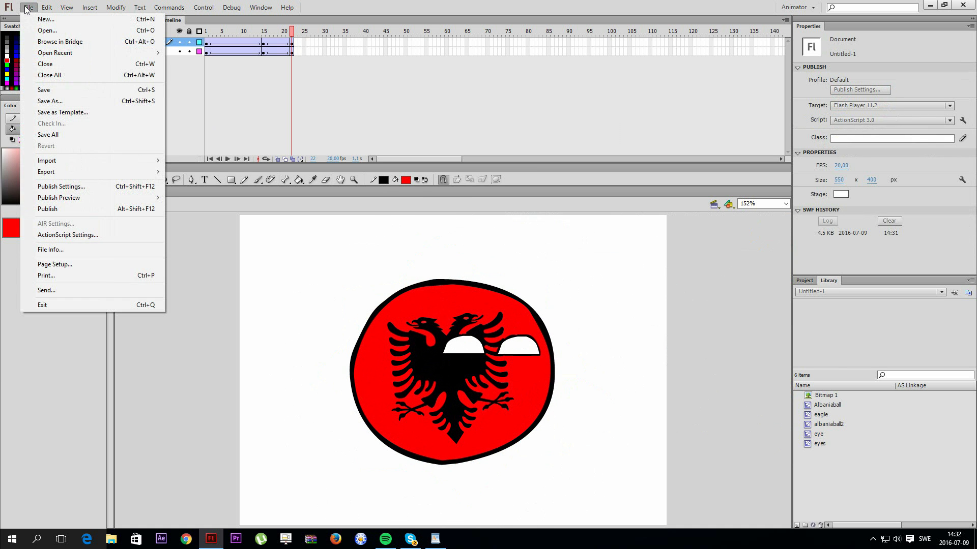
click(65, 101)
text(flash)
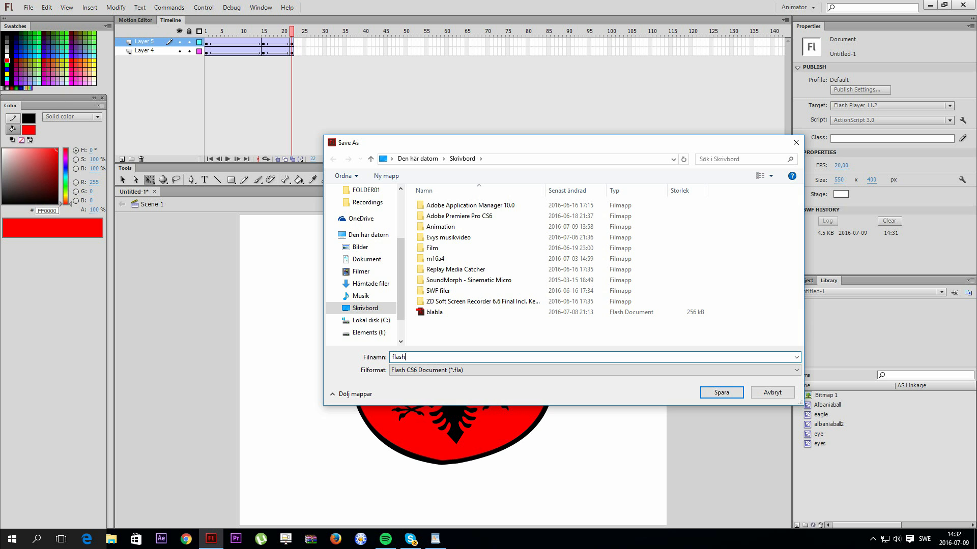
key(Return)
text(blabla<)
key(Return)
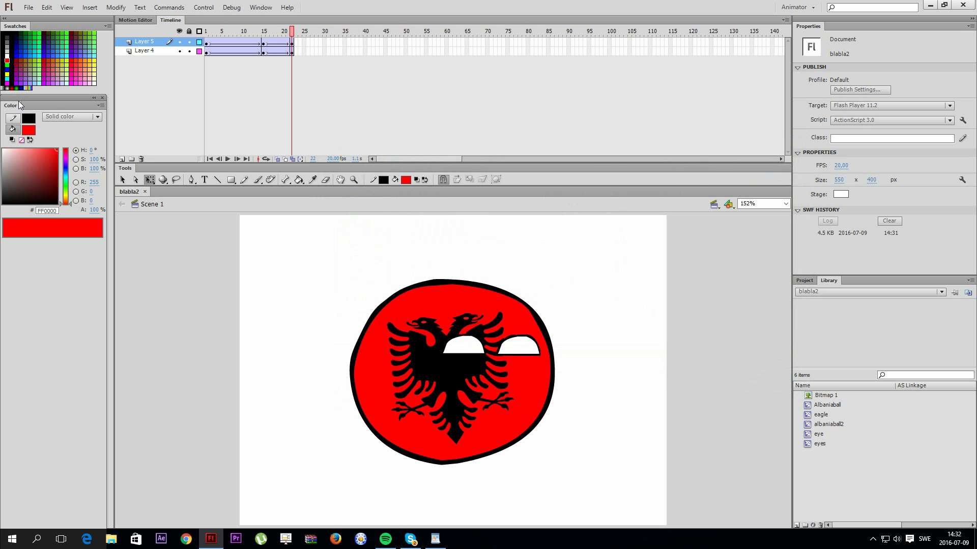
Step: Enable PNG Image and JPEG Image output in the publish settings alongside Flash (.swf) and HTML Wrapper, and publish the document
click(26, 7)
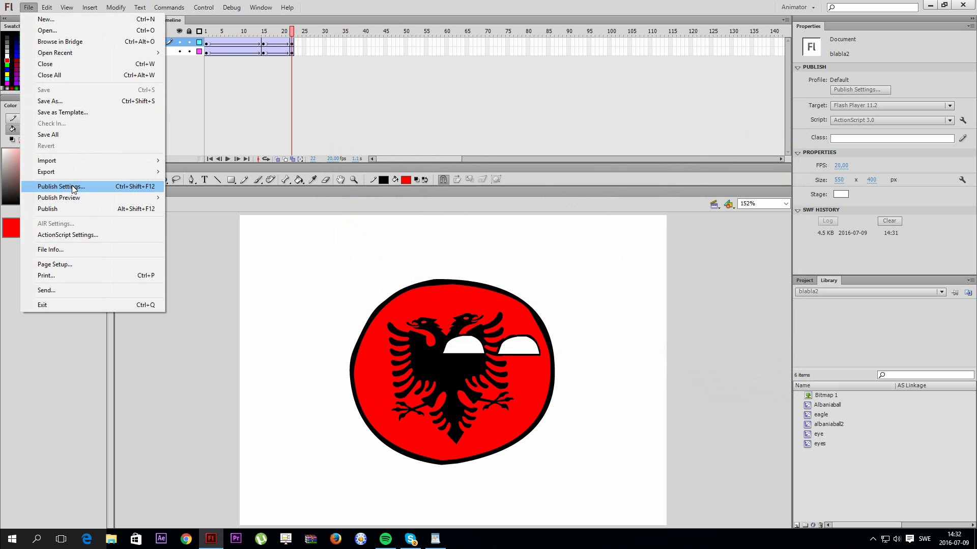
click(76, 192)
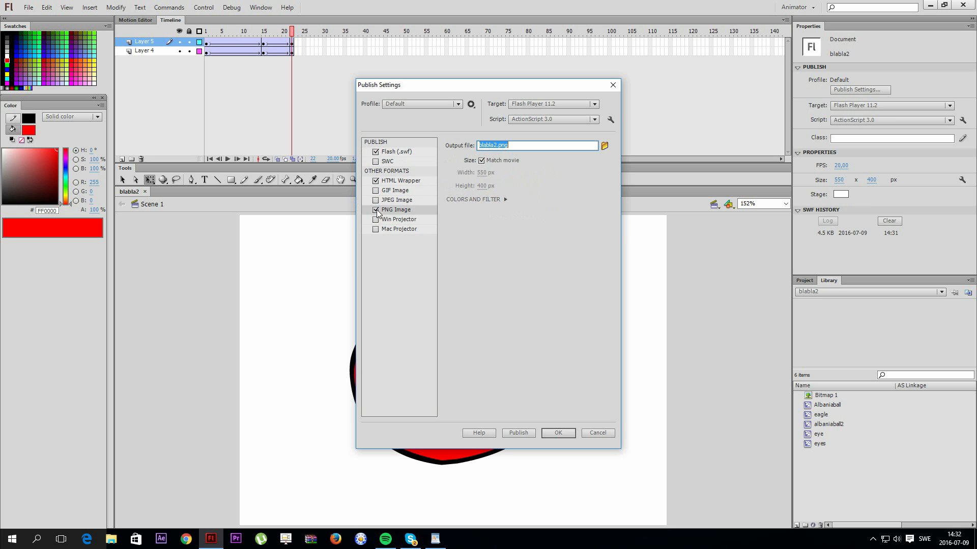
click(375, 200)
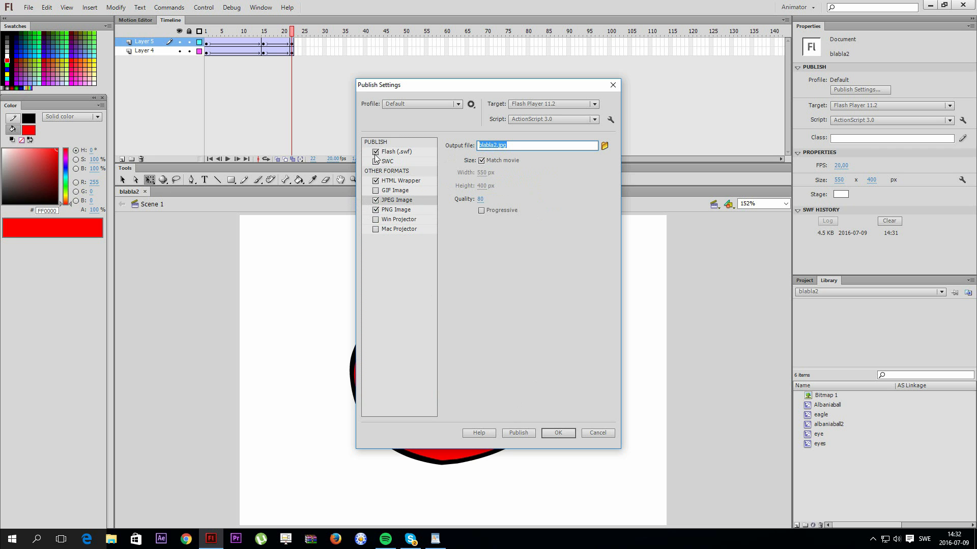
click(518, 433)
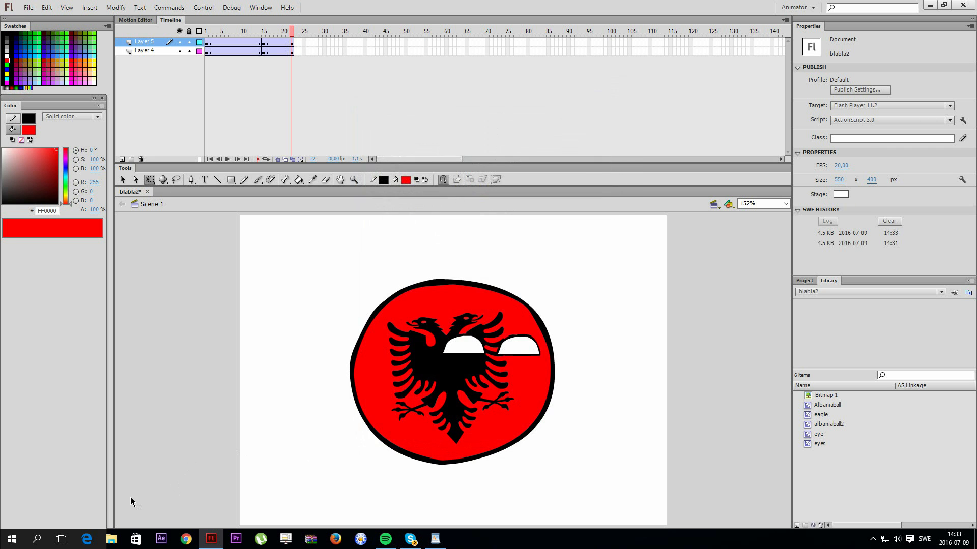
Step: Switch to File Explorer and open the folder that contains the recent file blabla2
click(111, 539)
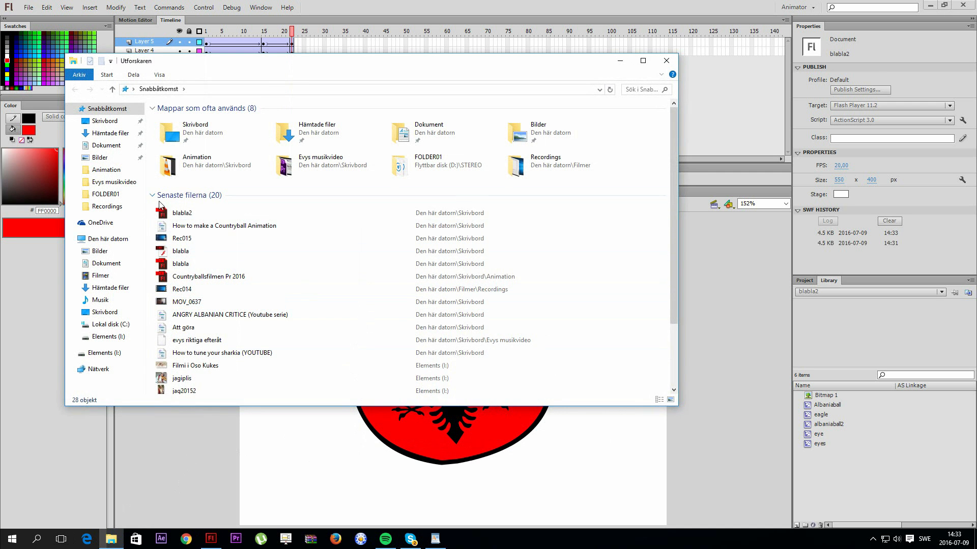
right_click(174, 214)
click(231, 421)
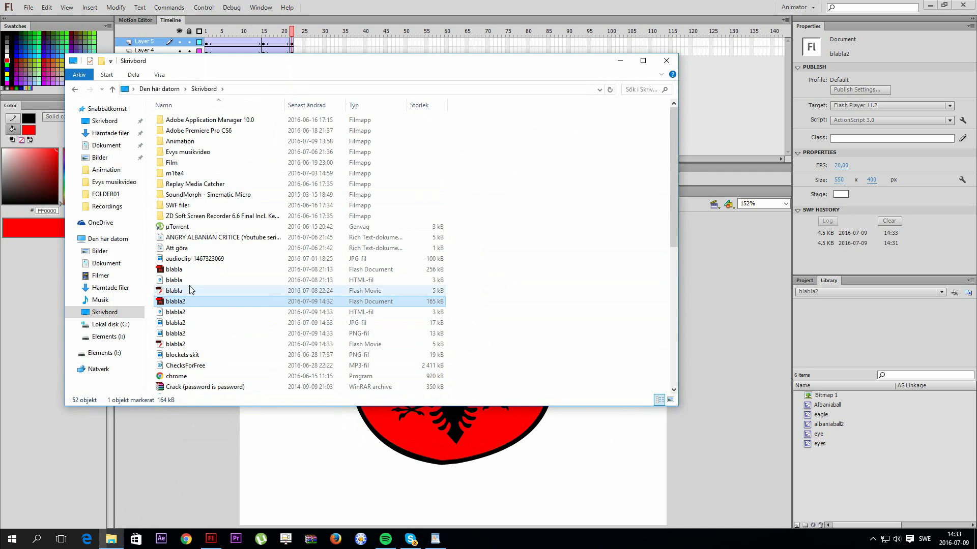
Step: Play the published blabla2 Flash Movie file in Adobe Flash Player, close the player and return to Flash
click(175, 345)
double_click(175, 345)
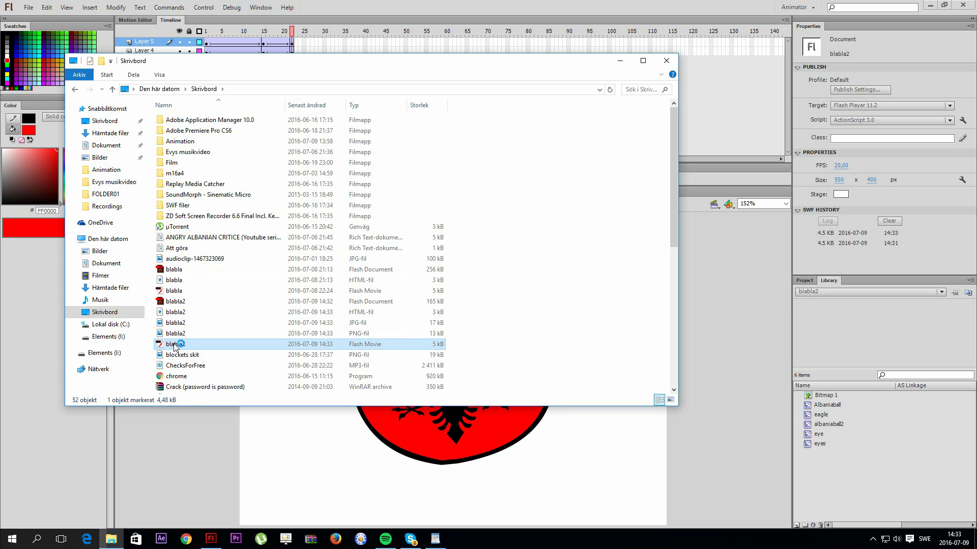
click(321, 76)
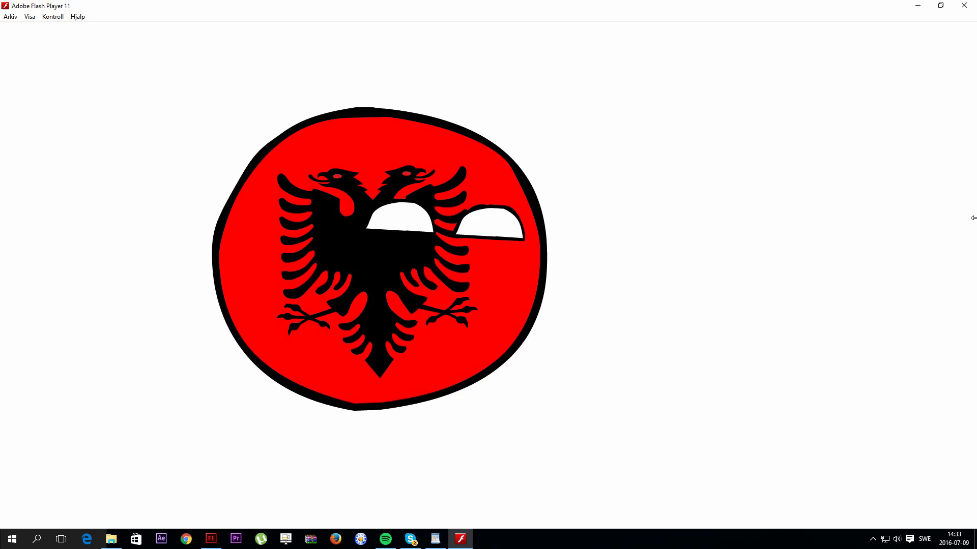
click(963, 5)
click(194, 484)
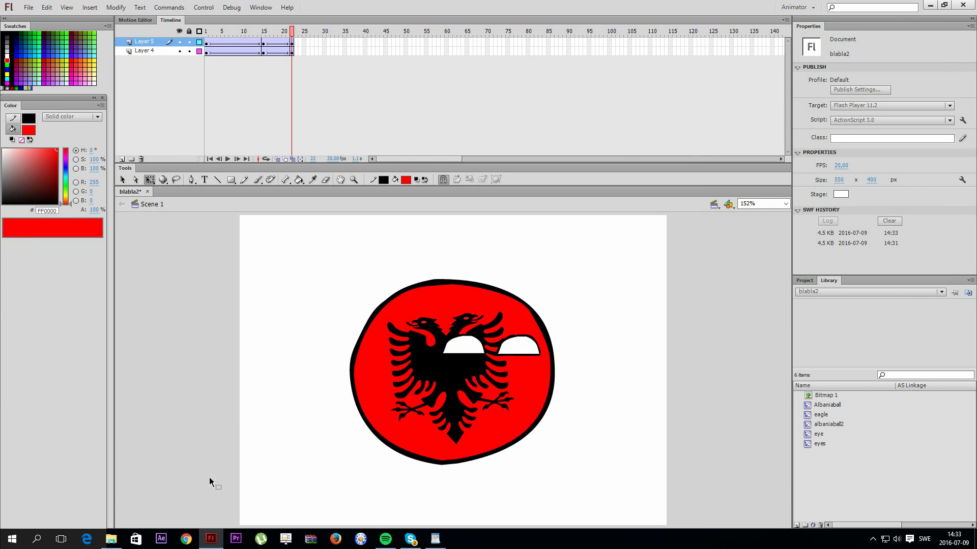
Step: Paint a pistol outline in black with the Brush tool above and to the right of the ball at frame 22 of Layer 5
drag(23, 175, 385, 431)
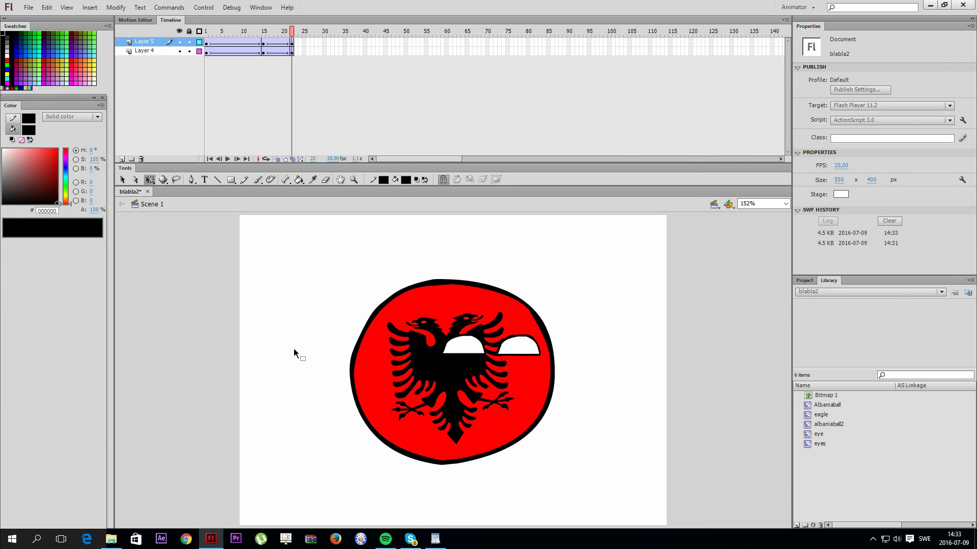
key(b)
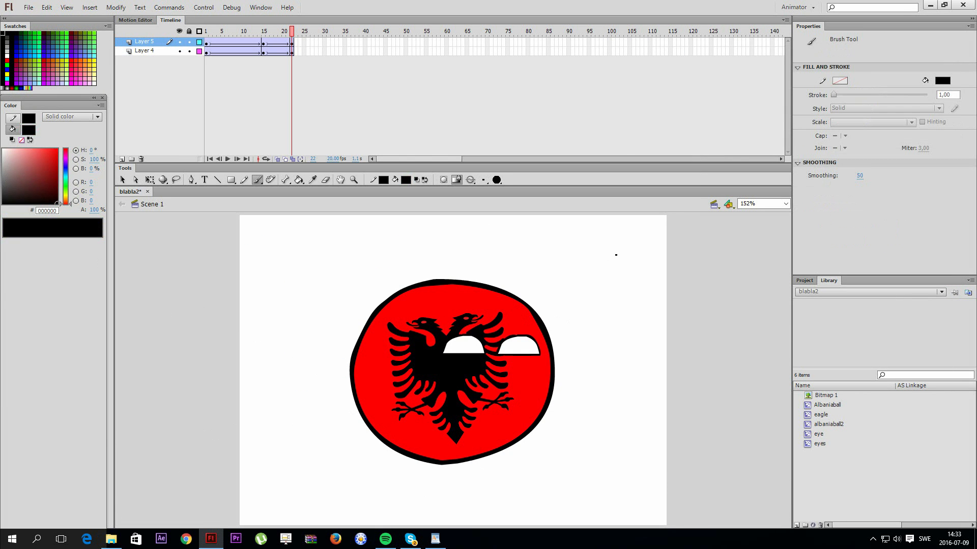
mouse_move(578, 273)
mouse_down()
mouse_move(633, 250)
mouse_move(601, 279)
mouse_move(610, 311)
mouse_move(594, 319)
mouse_move(582, 276)
mouse_up()
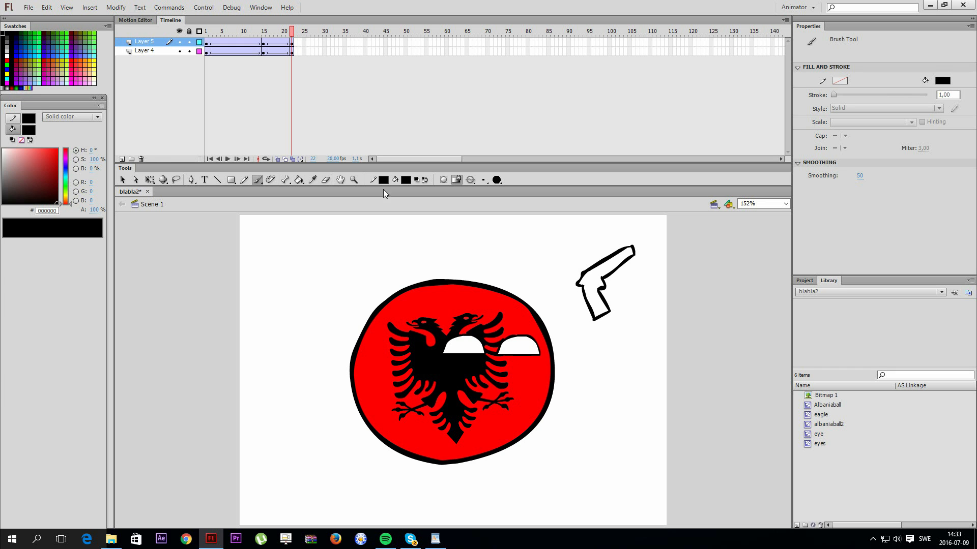
Step: Pick a light grey fill colour (AFADAD) and undo the pistol brush strokes on Layer 5
drag(33, 167, 2, 166)
key(ctrl+z)
key(ctrl+z)
key(ctrl+z)
key(ctrl+z)
key(ctrl+z)
key(ctrl+z)
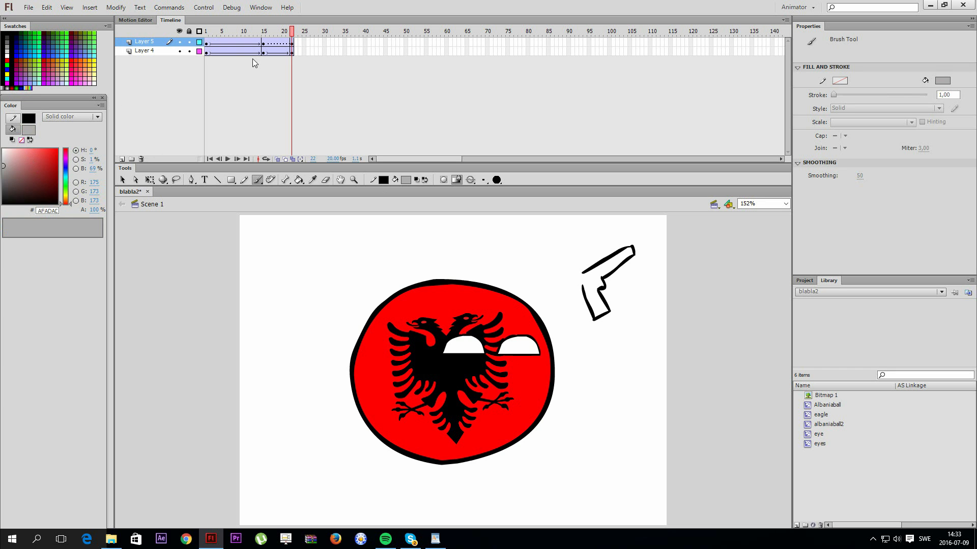
key(ctrl+z)
key(ctrl+z)
Step: Return to frame 1, add a new layer above Layer 5, and move the playhead to frame 14
mouse_move(306, 45)
mouse_down()
mouse_move(211, 37)
mouse_move(255, 41)
mouse_up()
click(206, 32)
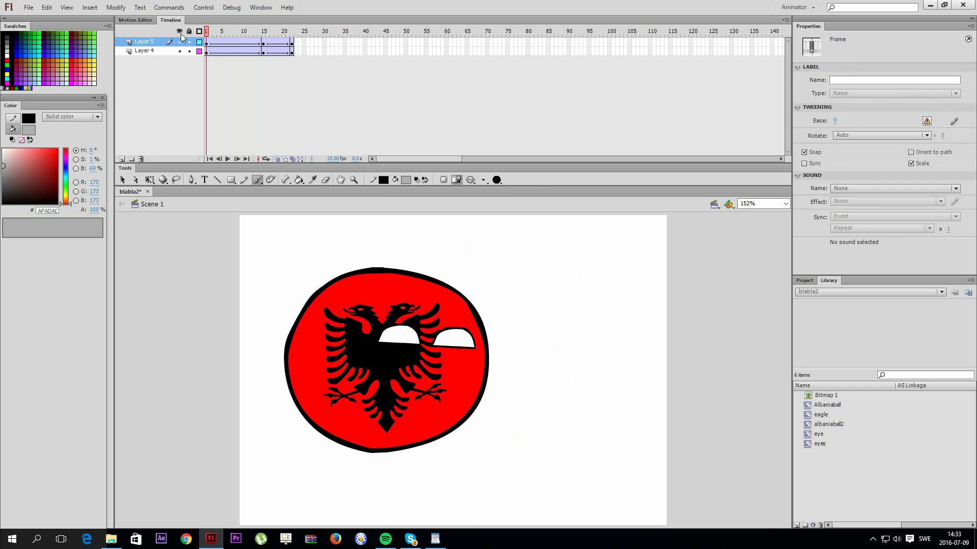
click(123, 160)
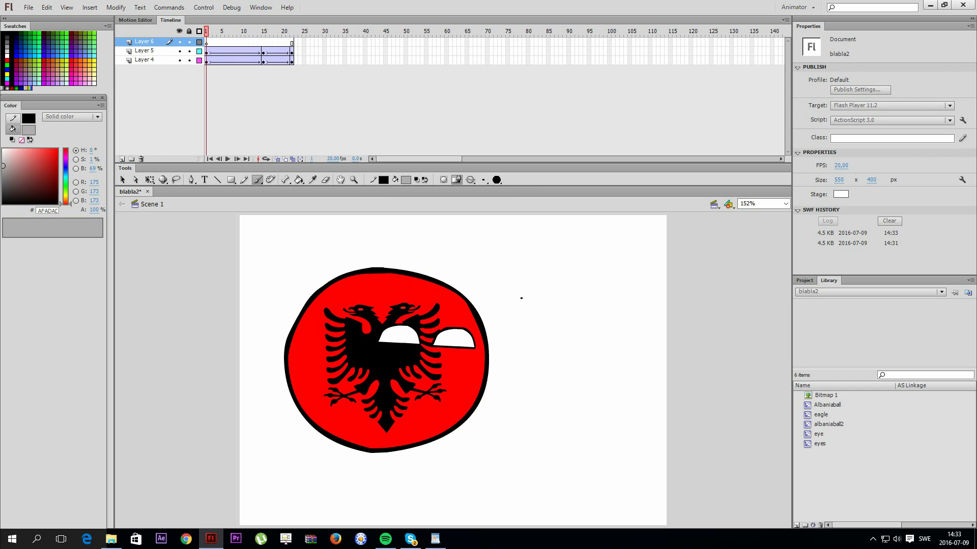
click(222, 42)
drag(228, 43, 261, 52)
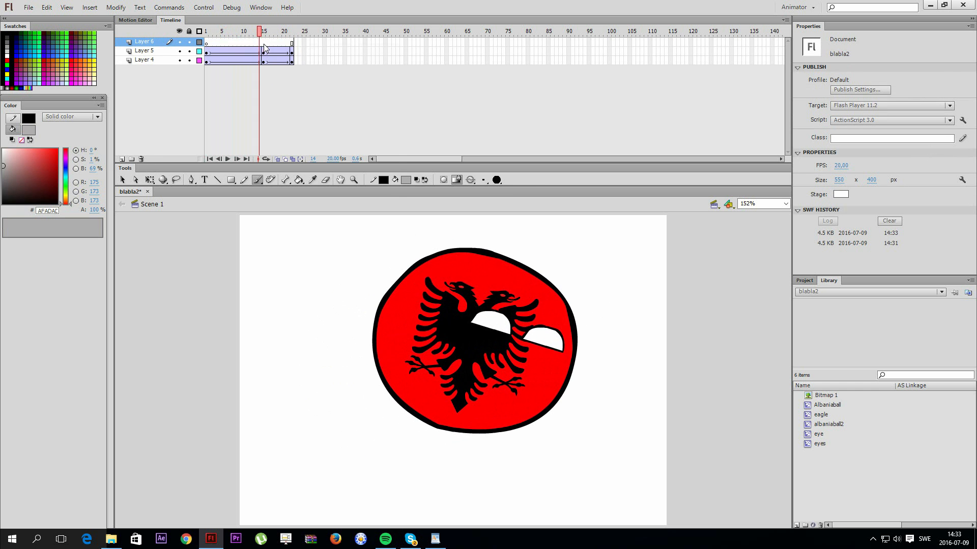
Step: Insert a keyframe at frame 15 of Layer 6
right_click(264, 46)
click(306, 124)
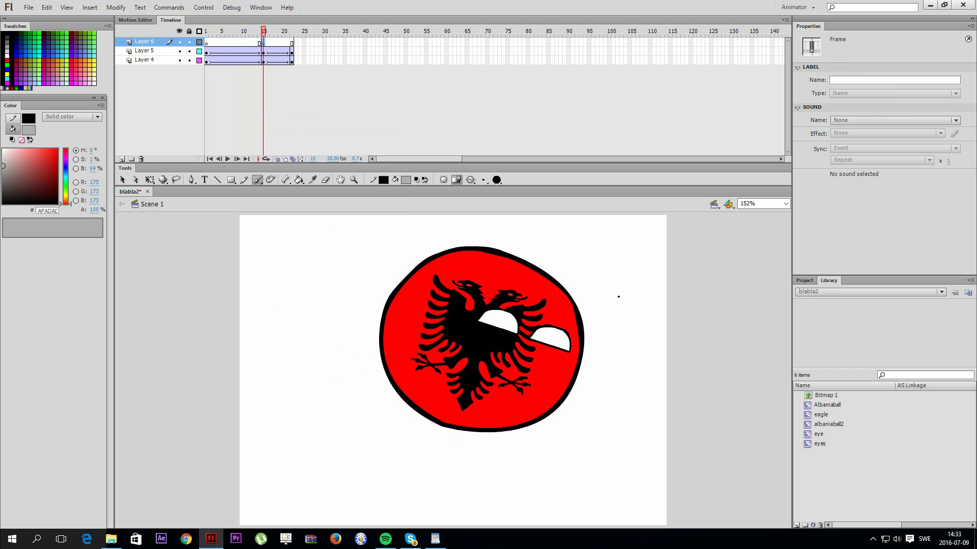
Step: Try to brush a sword blade's long edge and pointed tip in black beside the ball at frame 15 of Layer 6
mouse_move(258, 427)
mouse_down()
mouse_move(338, 396)
mouse_move(309, 375)
mouse_move(330, 300)
mouse_move(359, 276)
mouse_up()
key(ctrl+z)
click(3, 33)
key(ctrl+z)
key(ctrl+z)
drag(298, 413, 352, 276)
key(ctrl+z)
key(ctrl+z)
drag(324, 442, 336, 282)
key(ctrl+z)
mouse_move(316, 459)
mouse_down()
mouse_move(323, 259)
mouse_move(346, 235)
mouse_move(354, 278)
mouse_move(311, 486)
mouse_up()
key(ctrl+z)
drag(355, 259, 353, 482)
key(ctrl+z)
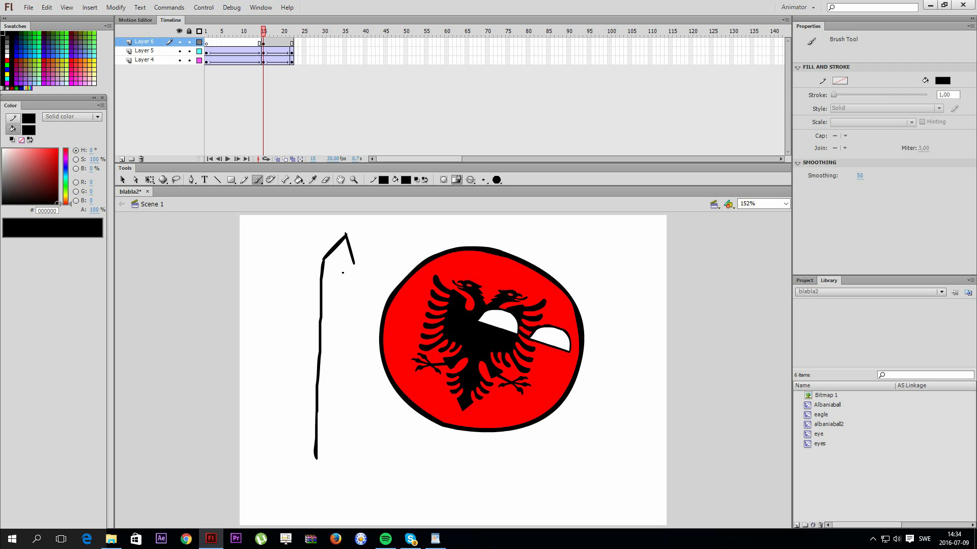
Step: Try to complete the sword outline with the blade's second long edge and a narrow crossguard beneath it
mouse_move(354, 262)
mouse_down()
mouse_move(345, 464)
mouse_move(300, 455)
mouse_move(373, 469)
mouse_up()
key(ctrl+z)
key(ctrl+z)
mouse_move(295, 457)
mouse_down()
mouse_move(374, 470)
mouse_move(290, 459)
mouse_move(318, 466)
mouse_move(320, 504)
mouse_up()
key(ctrl+z)
mouse_move(343, 471)
mouse_down()
mouse_move(354, 502)
mouse_move(316, 498)
mouse_up()
key(ctrl+z)
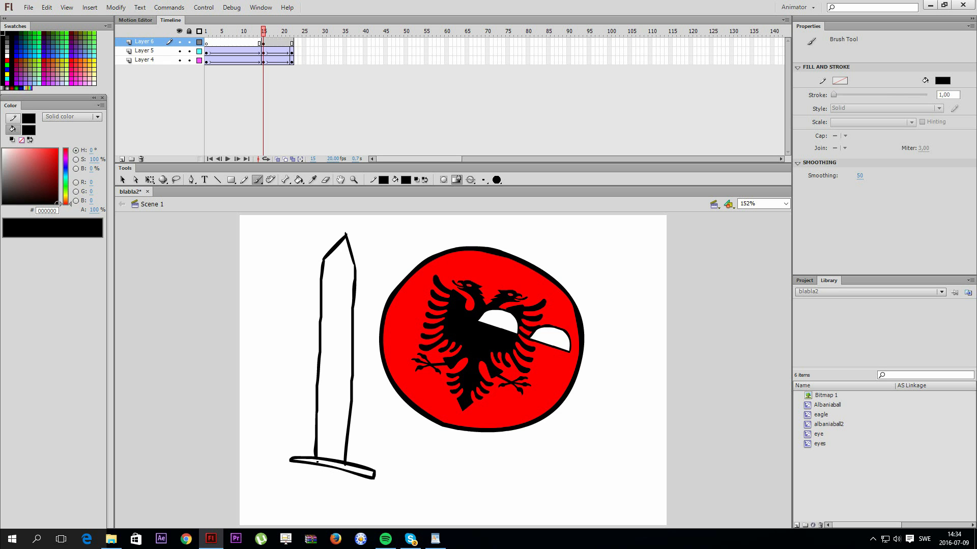
Step: Undo all the sword brush strokes on Layer 6
key(ctrl+z)
key(ctrl+z)
key(ctrl+z)
key(ctrl+z)
key(ctrl+z)
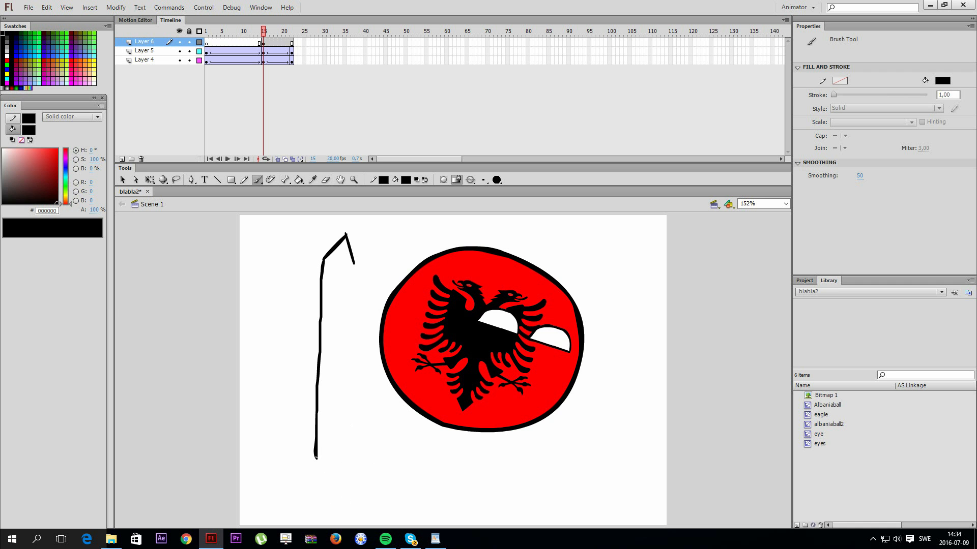
key(ctrl+z)
key(ctrl+z)
Step: Switch to the Selection tool, select everything on the stage and preview the timeline animation, replaying it from frame 1
key(v)
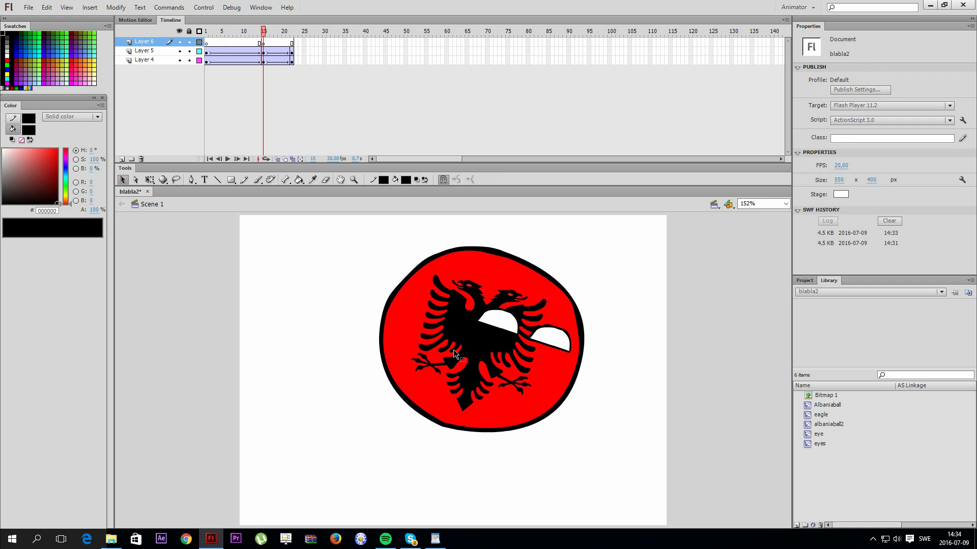
key(ctrl+a)
key(Return)
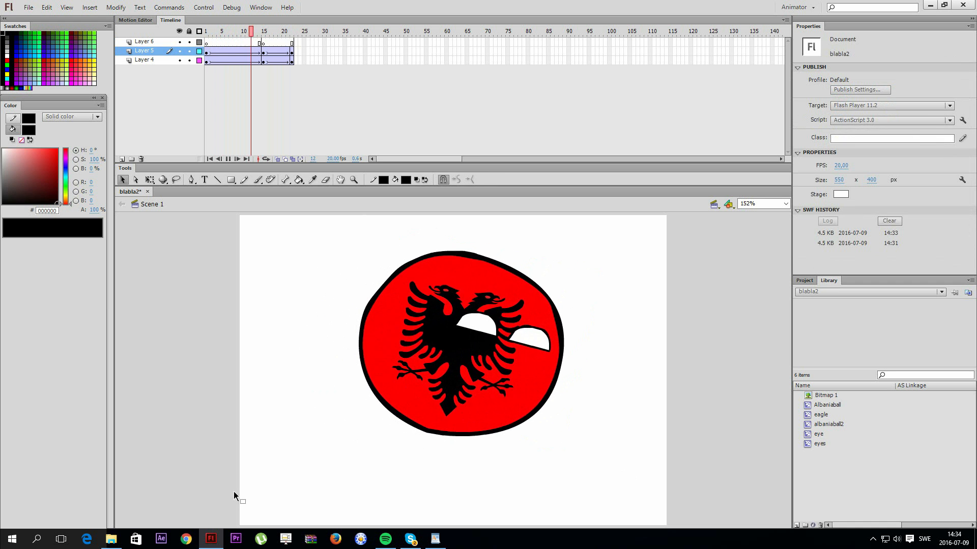
key(alt+Tab)
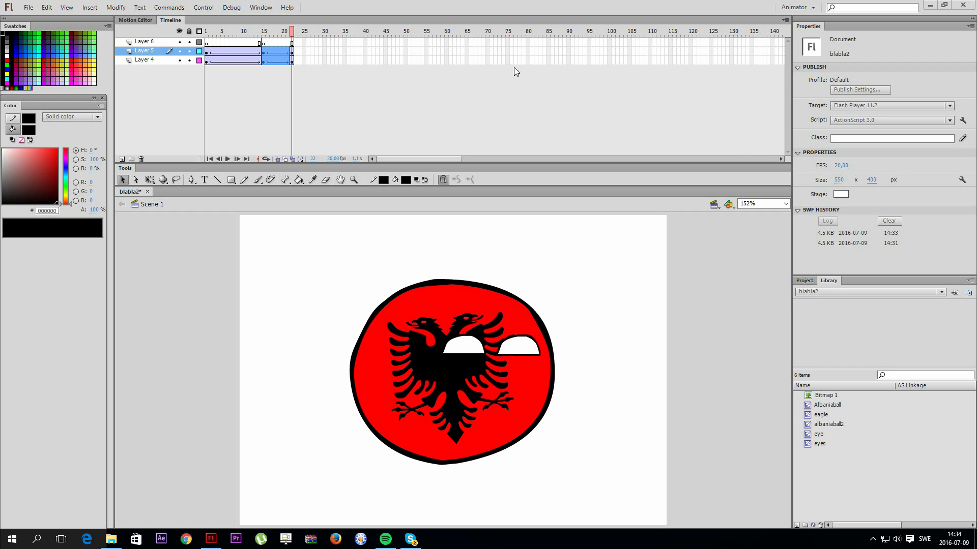
drag(263, 31, 189, 31)
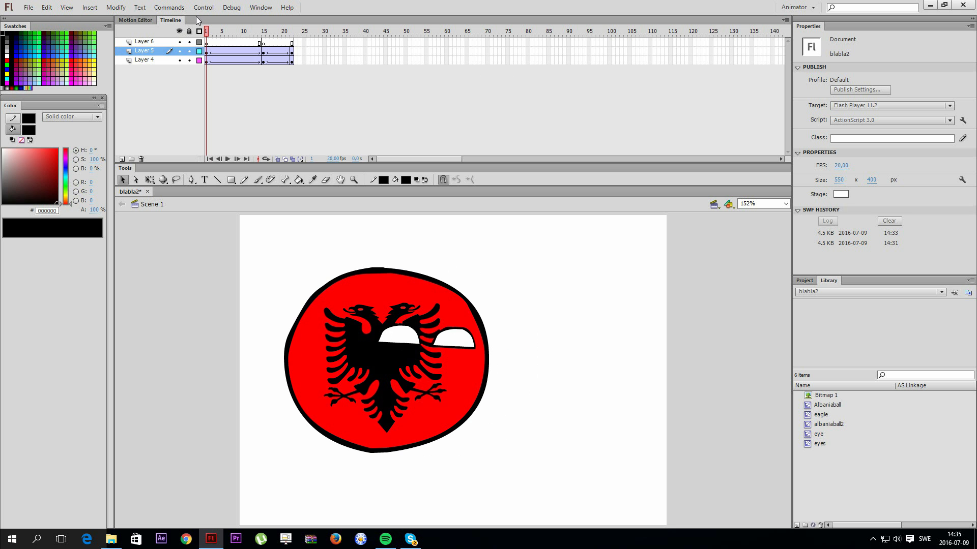
key(Return)
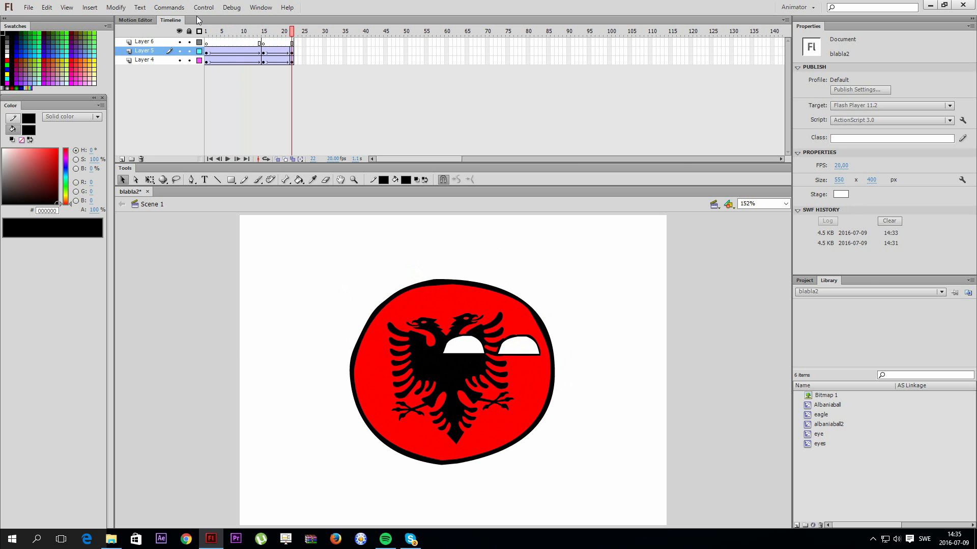
key(alt+Tab)
key(alt+Tab)
key(alt+Tab)
key(alt+Tab)
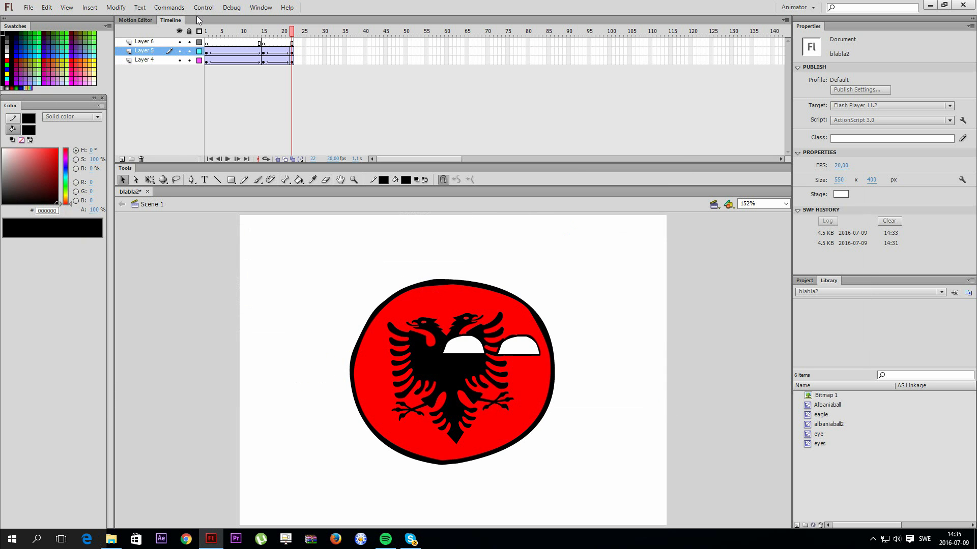